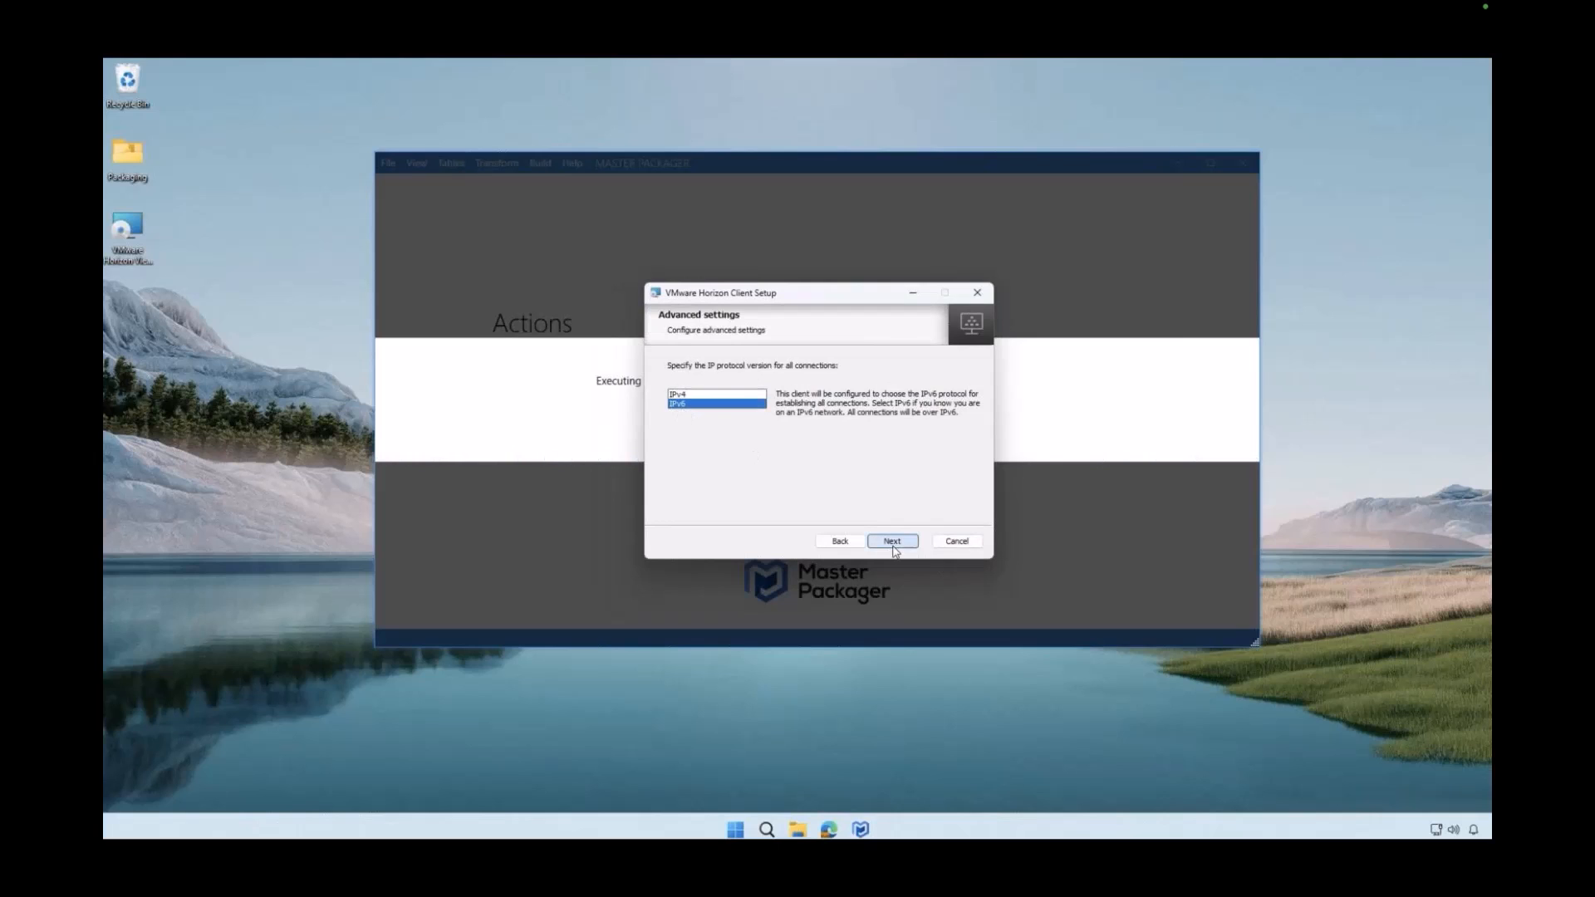
Accept IPv6 as the IP protocol and set the default Horizon Connection Server to TESTING12345
{"action": "left_click", "coordinate": [894, 544]}
{"action": "left_click", "coordinate": [818, 398]}
{"action": "type", "text": "TESTING12345"}
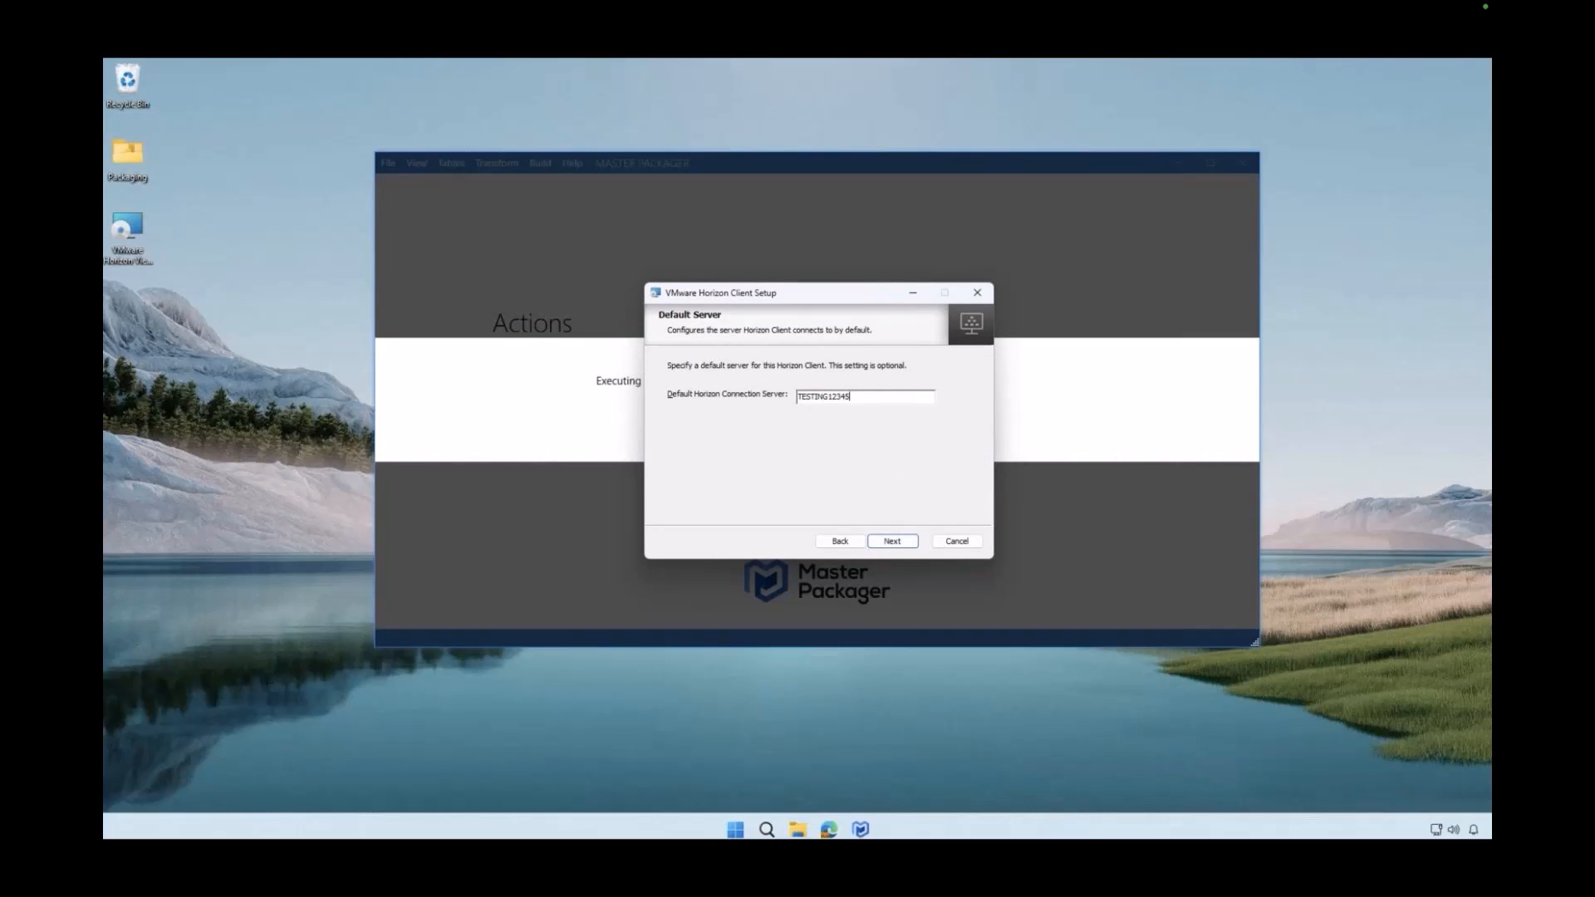
{"action": "left_click", "coordinate": [907, 546]}
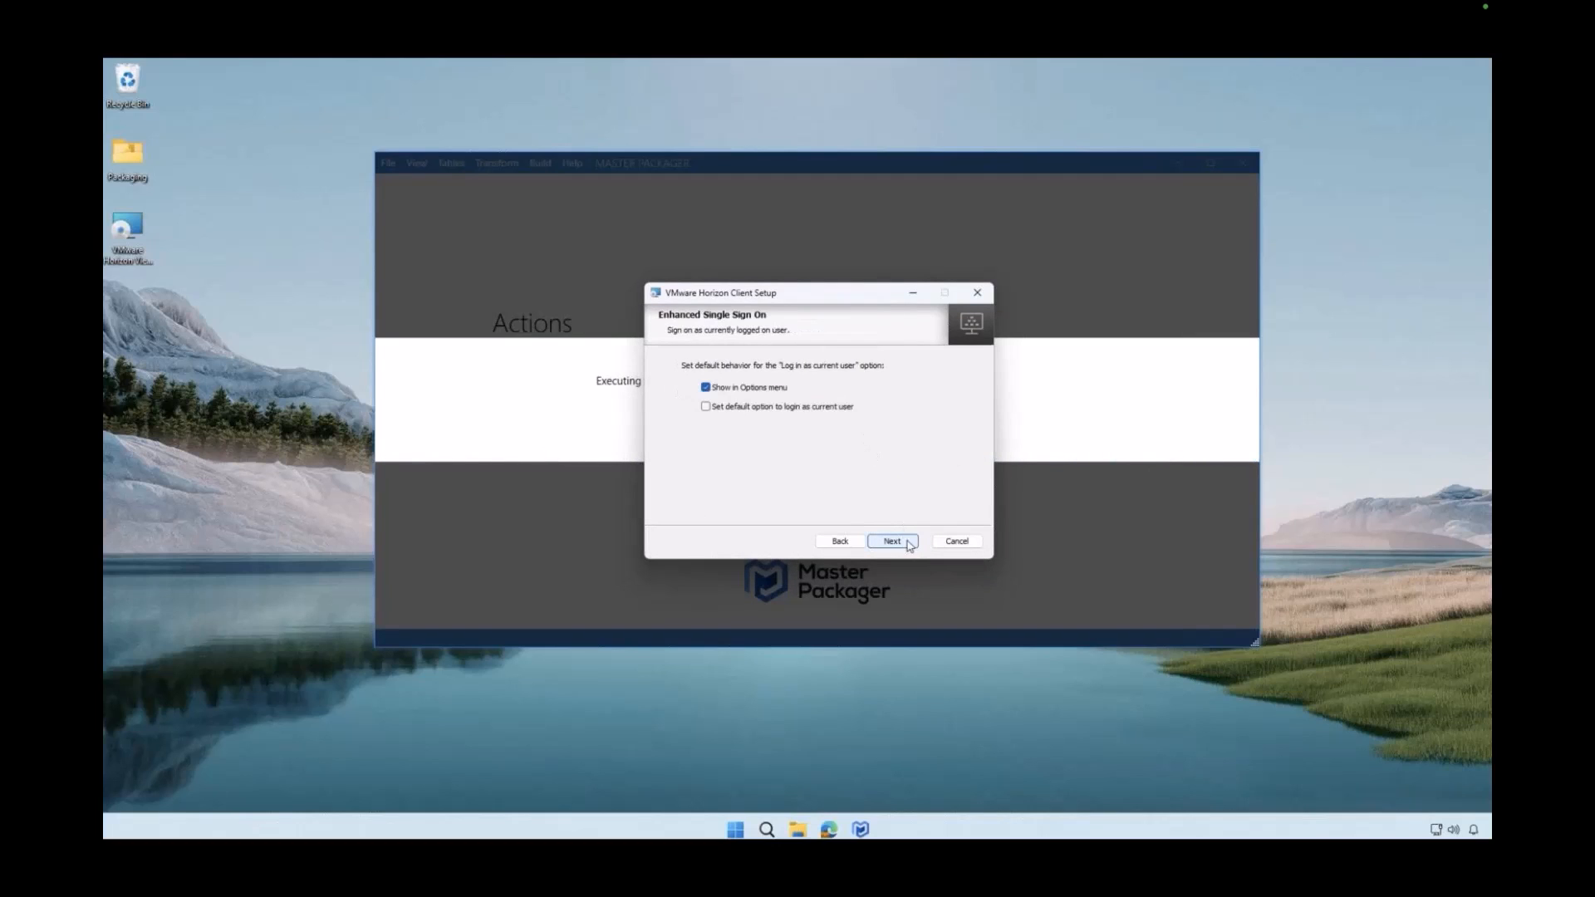
Turn off showing "Log in as current user" in the Options menu and set the default option to login as current user
{"action": "left_click", "coordinate": [716, 395]}
{"action": "left_click", "coordinate": [706, 407]}
{"action": "left_click", "coordinate": [892, 540]}
Exclude the desktop shortcut, keep the Start Menu Programs Folder shortcut, and finish the setup wizard
{"action": "left_click", "coordinate": [709, 389]}
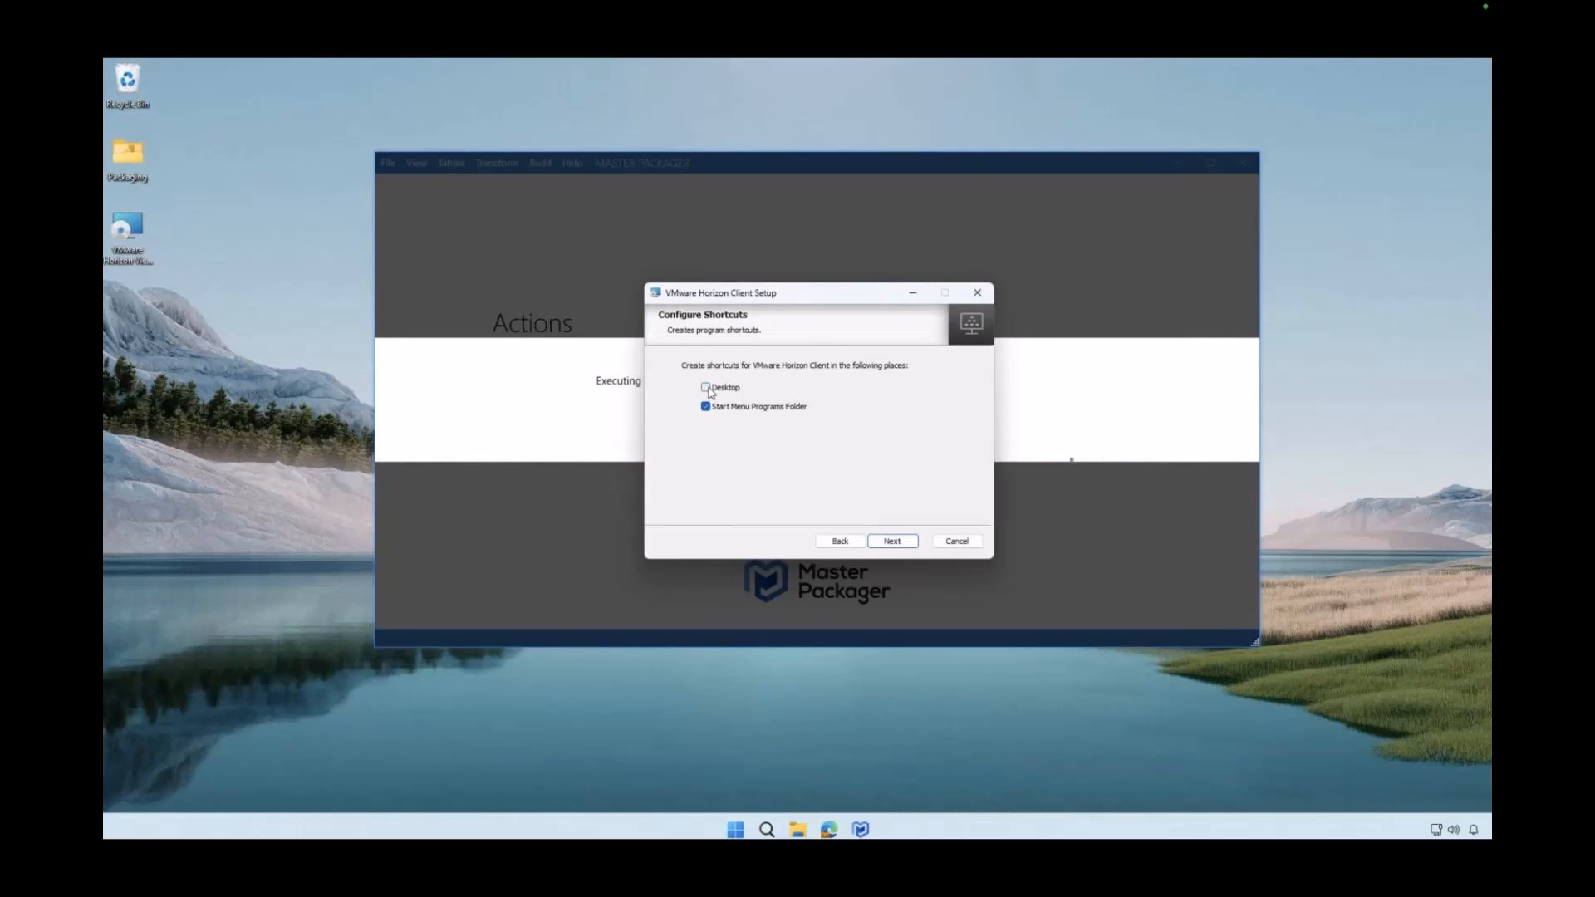
{"action": "left_click", "coordinate": [886, 544]}
{"action": "left_click", "coordinate": [883, 542]}
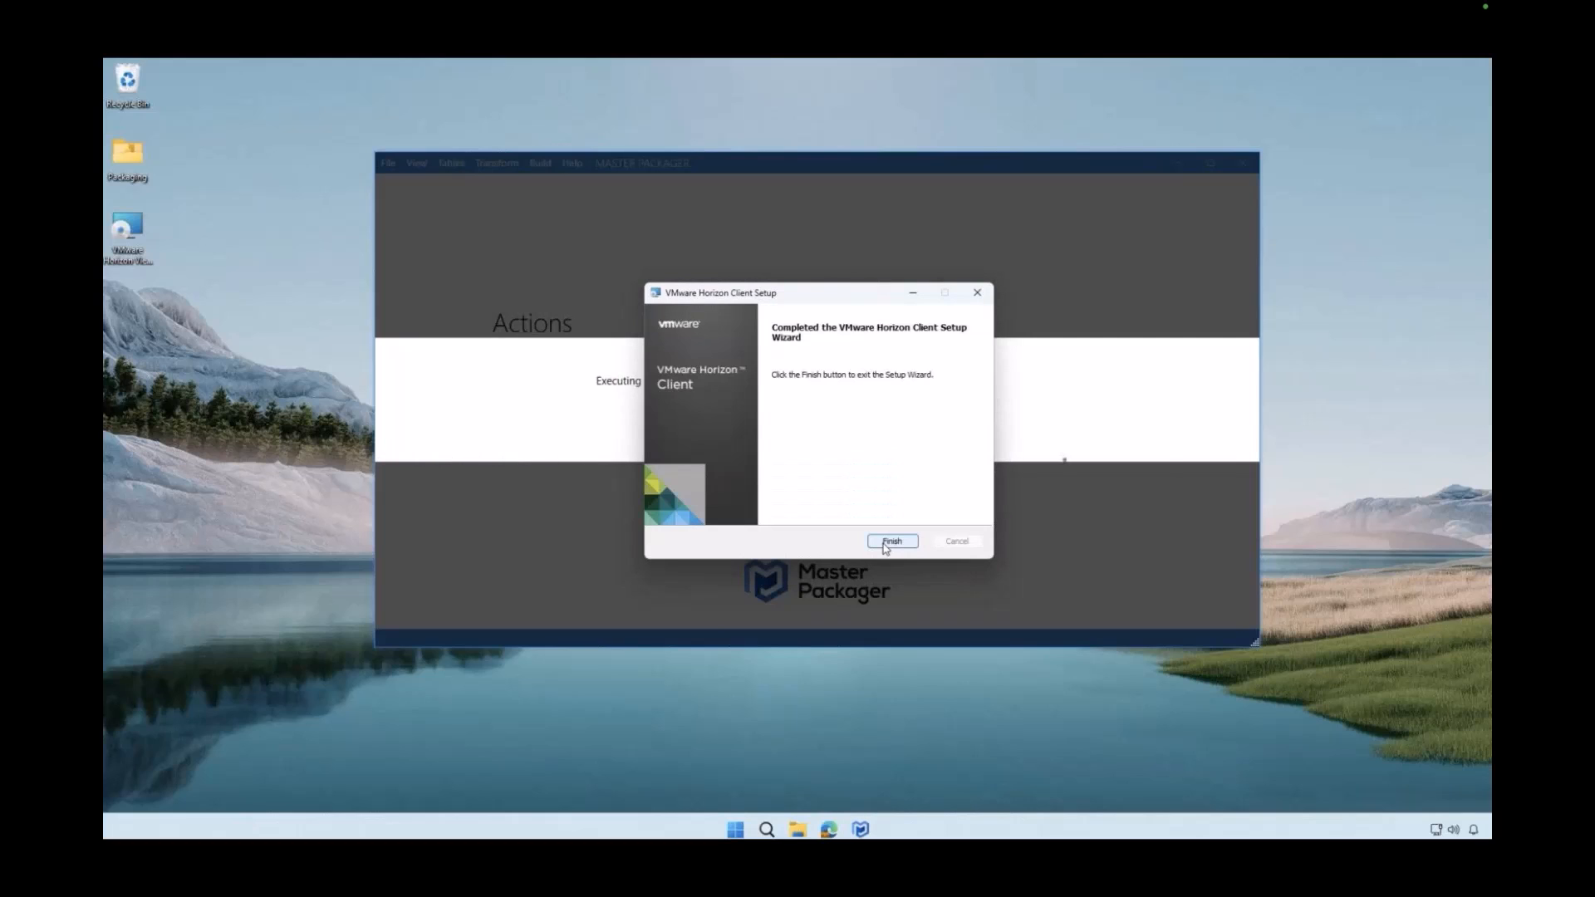
{"action": "left_click", "coordinate": [885, 544]}
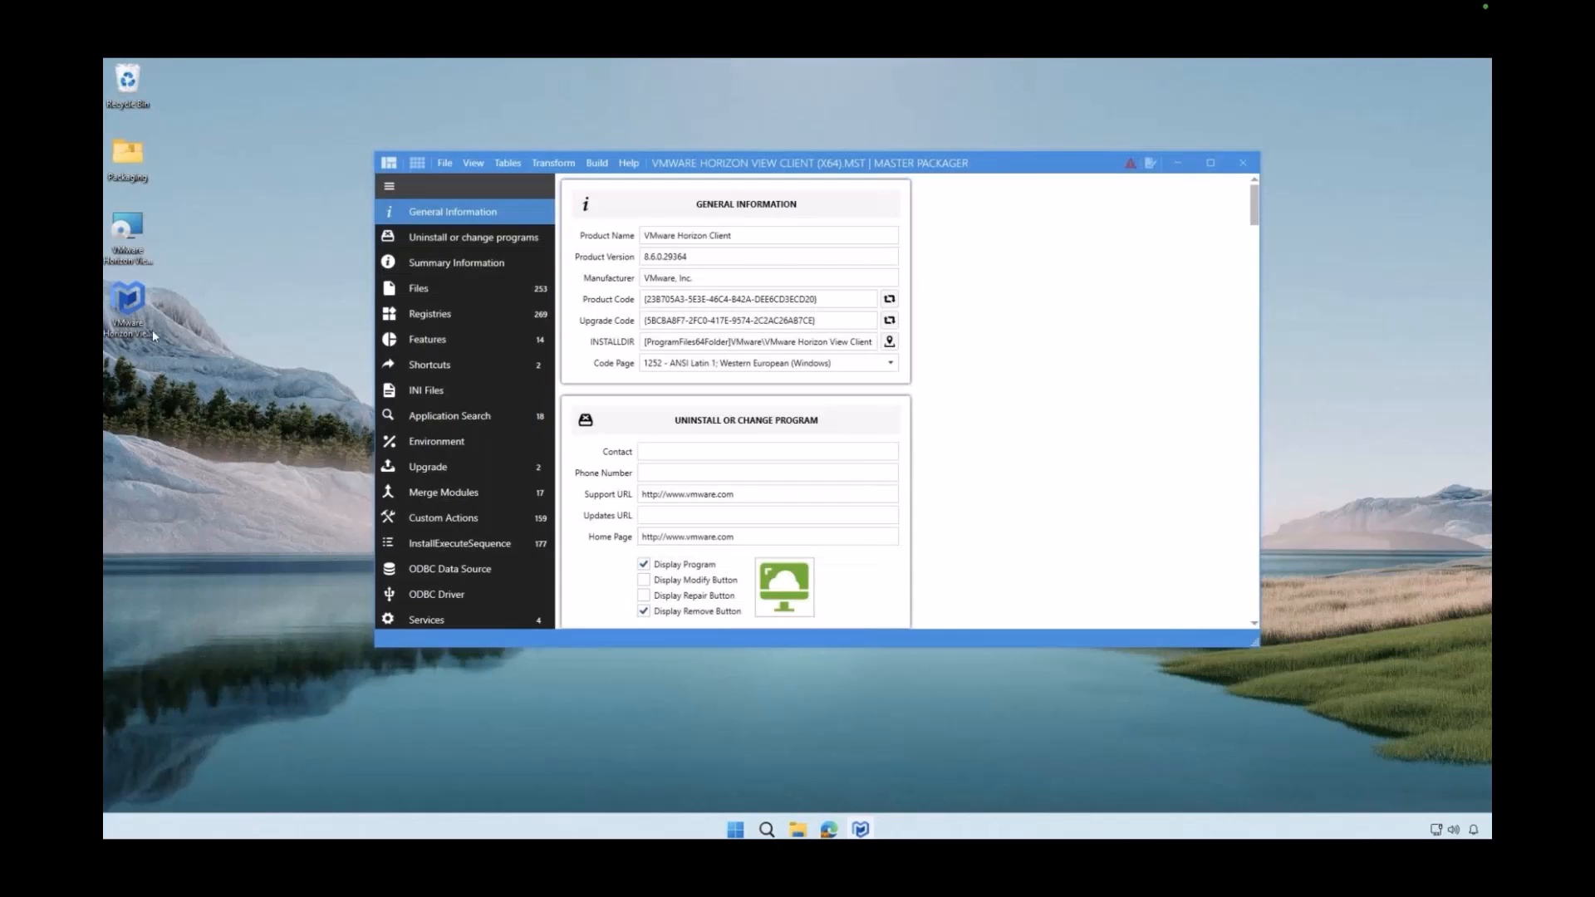
Examine the transform's Property table in the Table Editor, checking the IP protocol, server, desktop shortcut and InstallType rows
{"action": "left_click", "coordinate": [127, 306]}
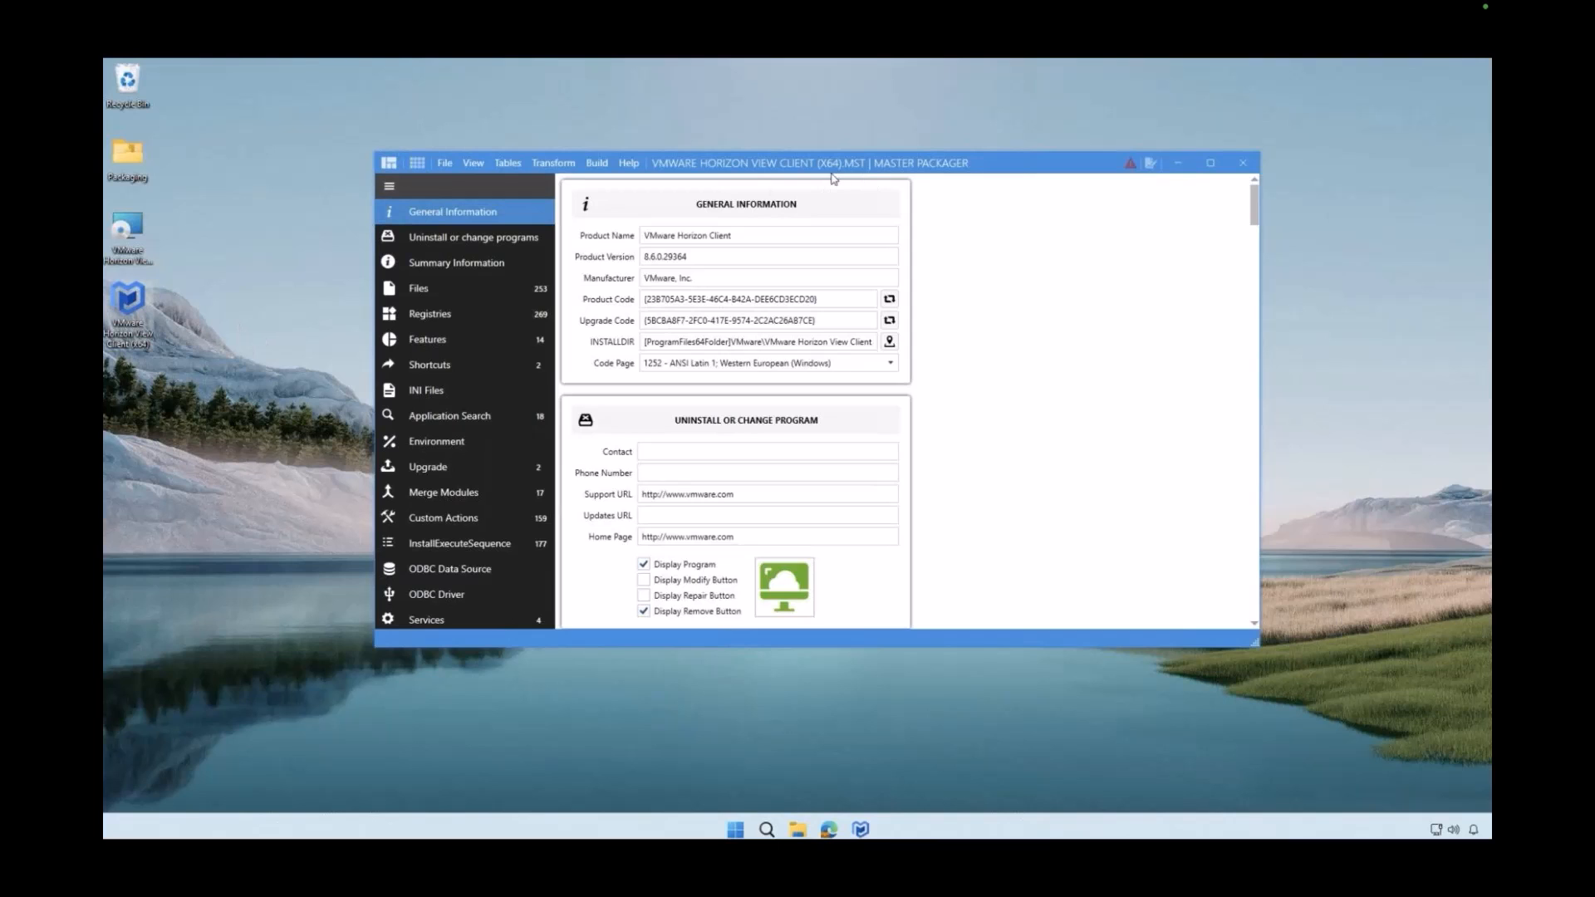
{"action": "left_click", "coordinate": [424, 166]}
{"action": "left_click", "coordinate": [417, 163]}
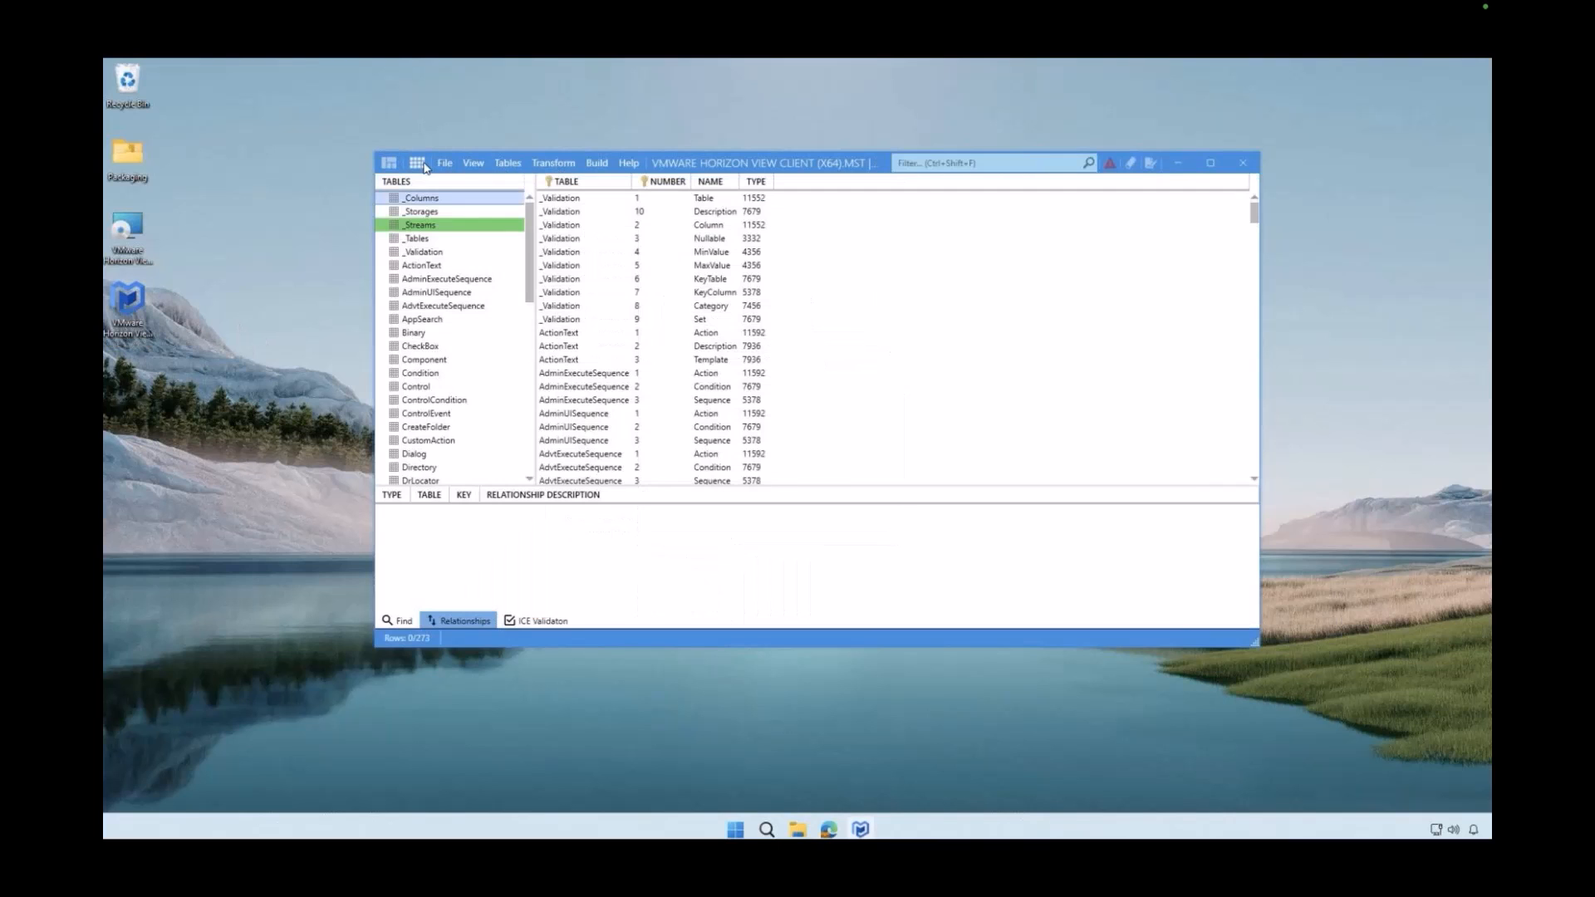
{"action": "left_click_drag", "start_coordinate": [530, 227], "coordinate": [529, 341]}
{"action": "left_click", "coordinate": [469, 359]}
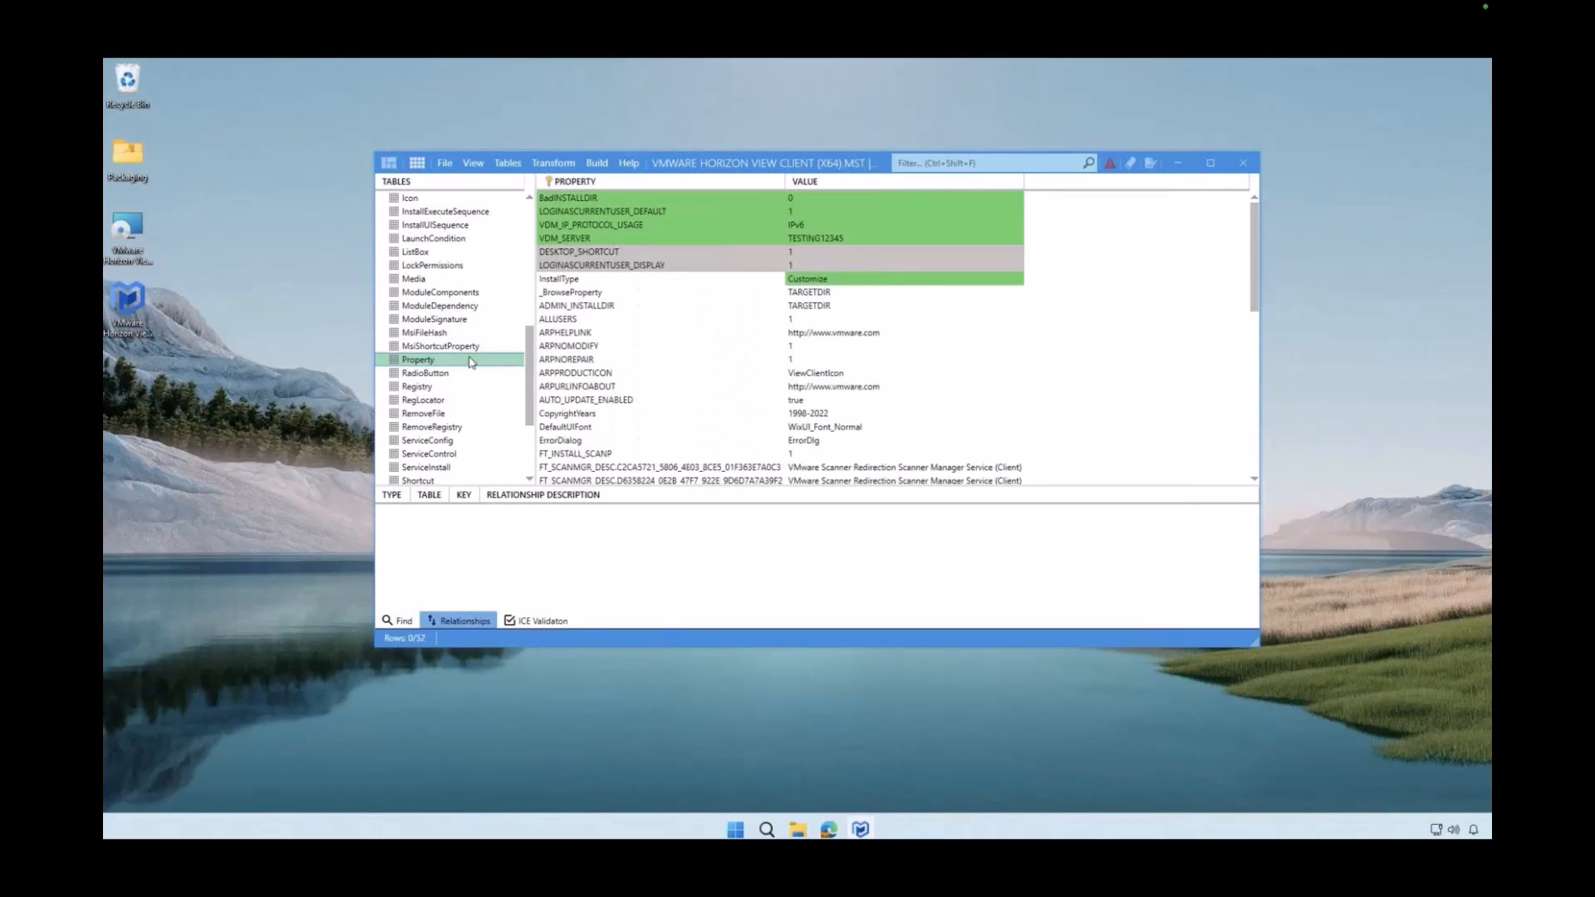
{"action": "left_click", "coordinate": [812, 228]}
{"action": "left_click", "coordinate": [843, 239]}
{"action": "left_click", "coordinate": [843, 251]}
{"action": "left_click", "coordinate": [841, 280]}
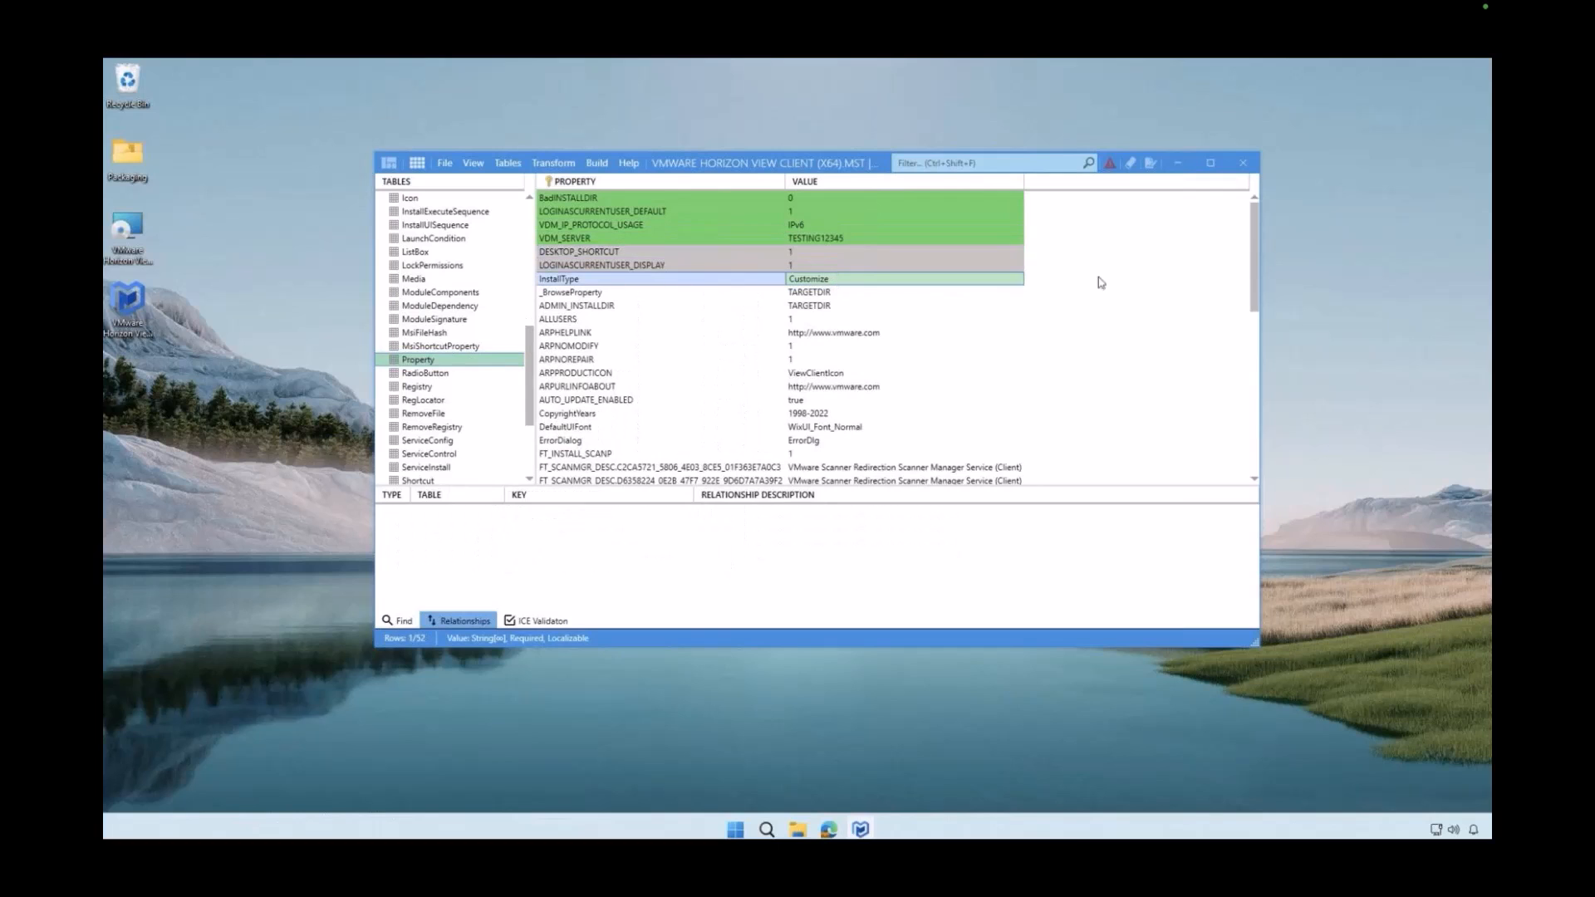
{"action": "left_click_drag", "start_coordinate": [1256, 260], "coordinate": [1243, 498]}
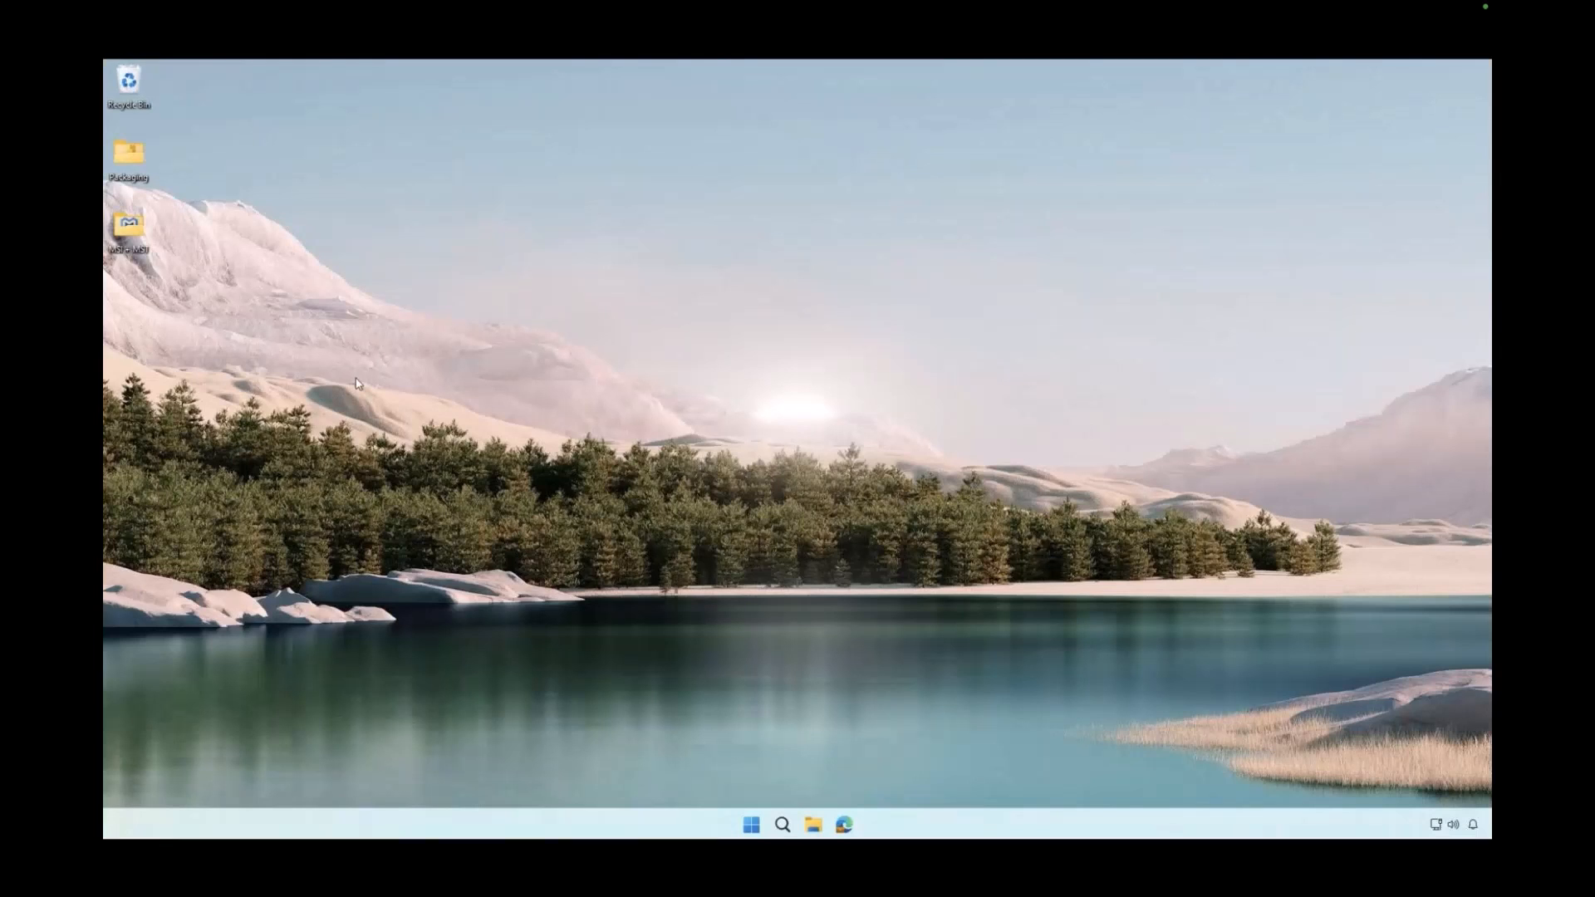
Open the VMware Horizon View Client (x64) transform from the desktop folder, view its Table Editor and return to the Advanced Editor overview
{"action": "double_click", "coordinate": [129, 226]}
{"action": "double_click", "coordinate": [619, 367]}
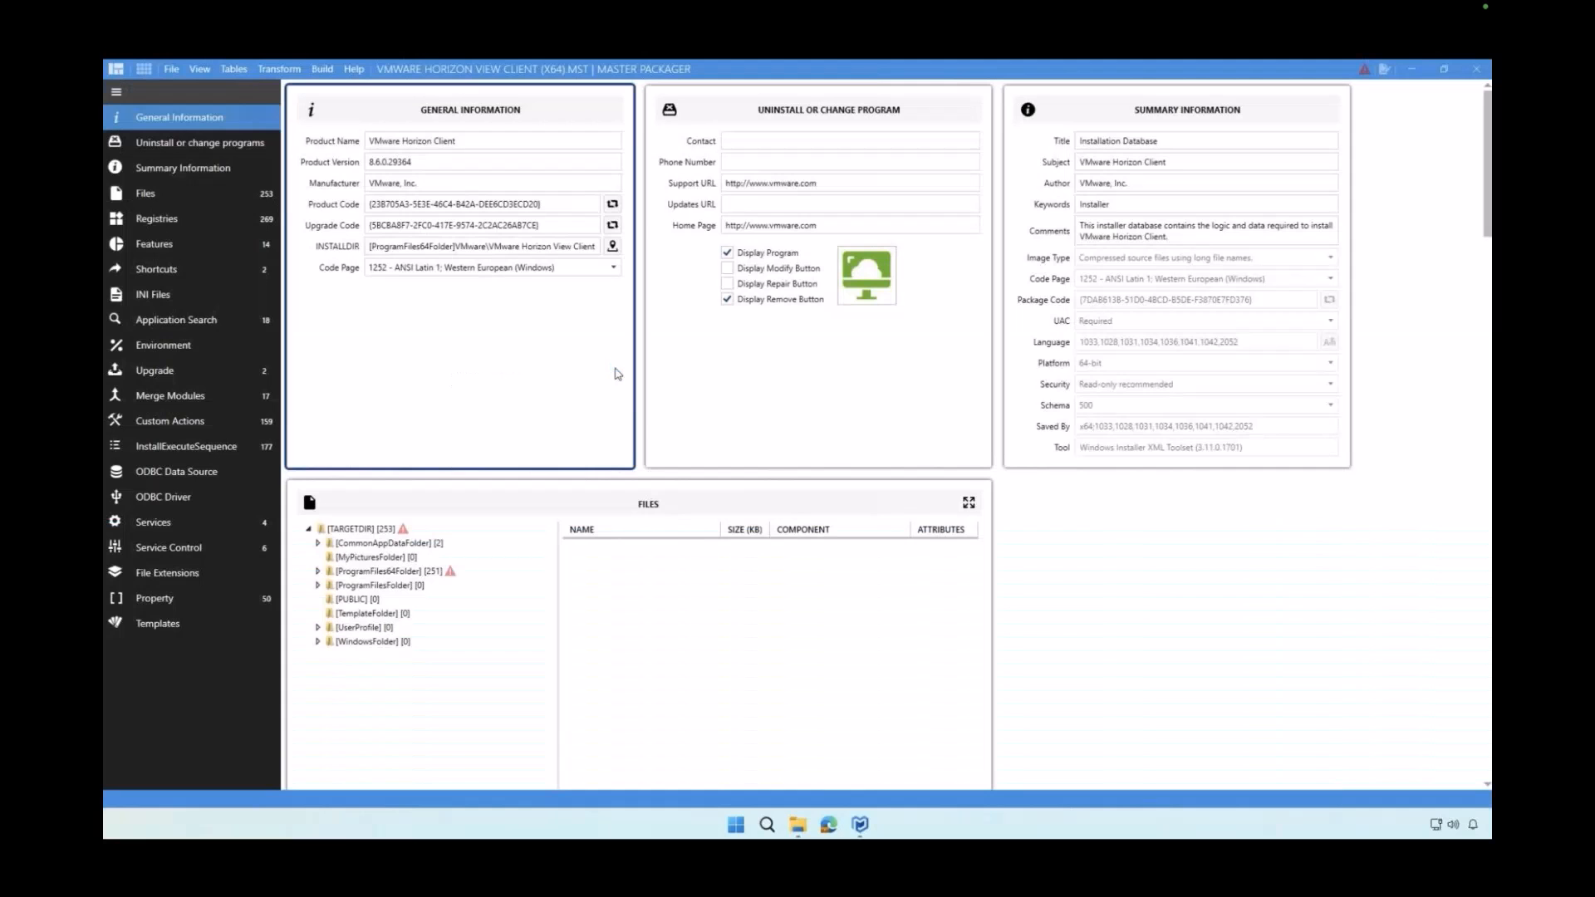
{"action": "left_click", "coordinate": [149, 69]}
{"action": "mouse_move", "coordinate": [350, 142]}
{"action": "left_mouse_down"}
{"action": "mouse_move", "coordinate": [349, 330]}
{"action": "mouse_move", "coordinate": [342, 149]}
{"action": "left_mouse_up"}
{"action": "left_click", "coordinate": [260, 321]}
{"action": "left_click", "coordinate": [115, 71]}
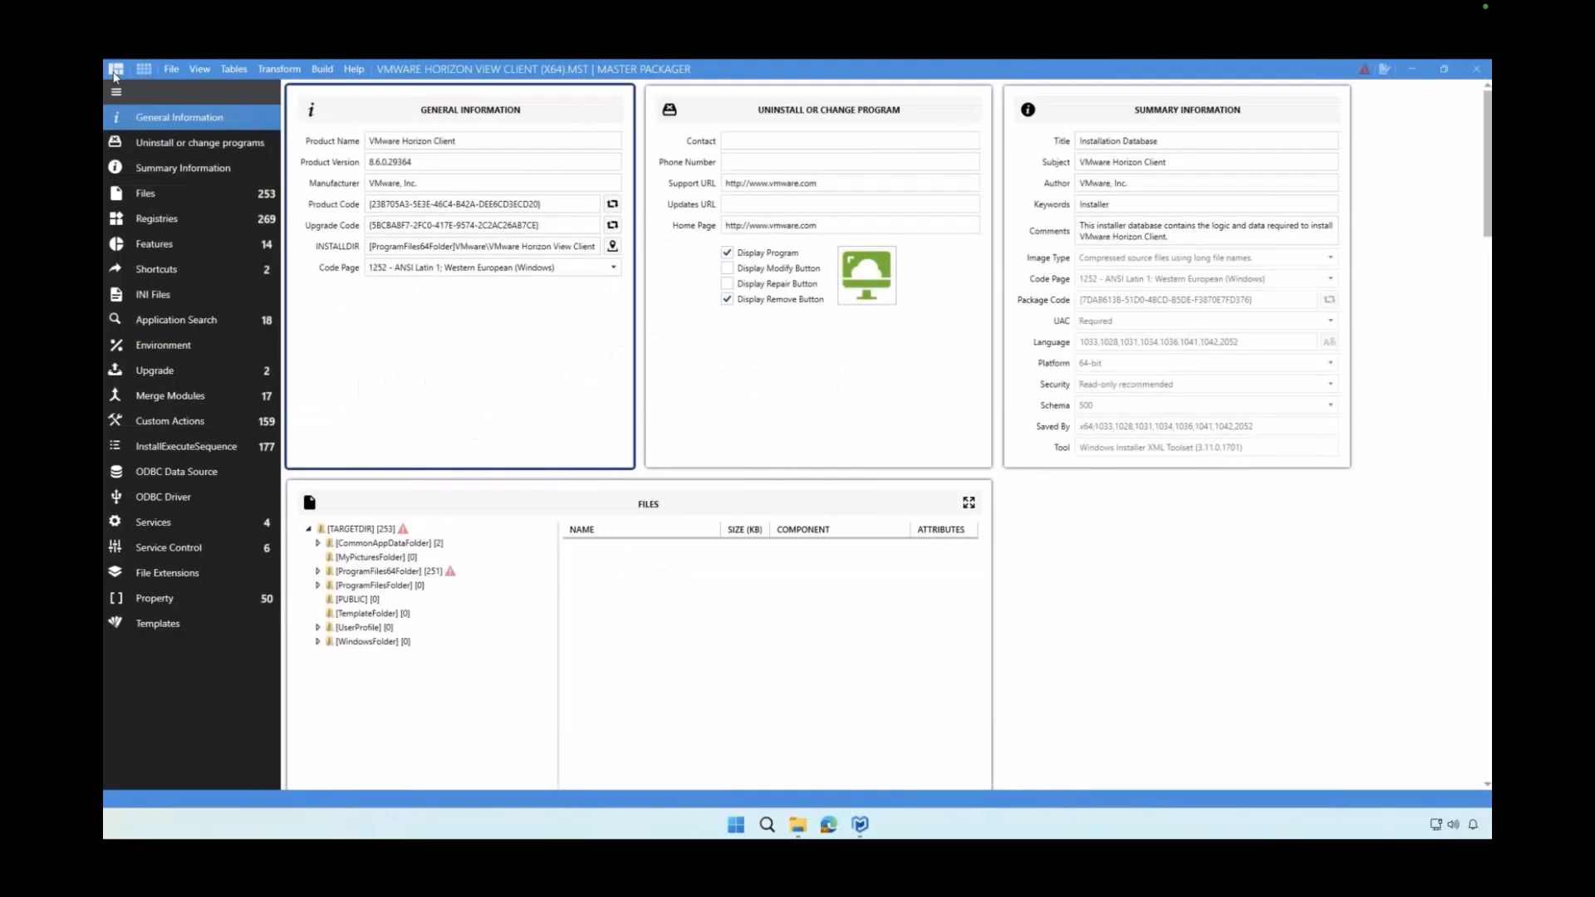
Switch to the Advanced Editor - Focus view and show the Templates section
{"action": "left_click", "coordinate": [196, 68]}
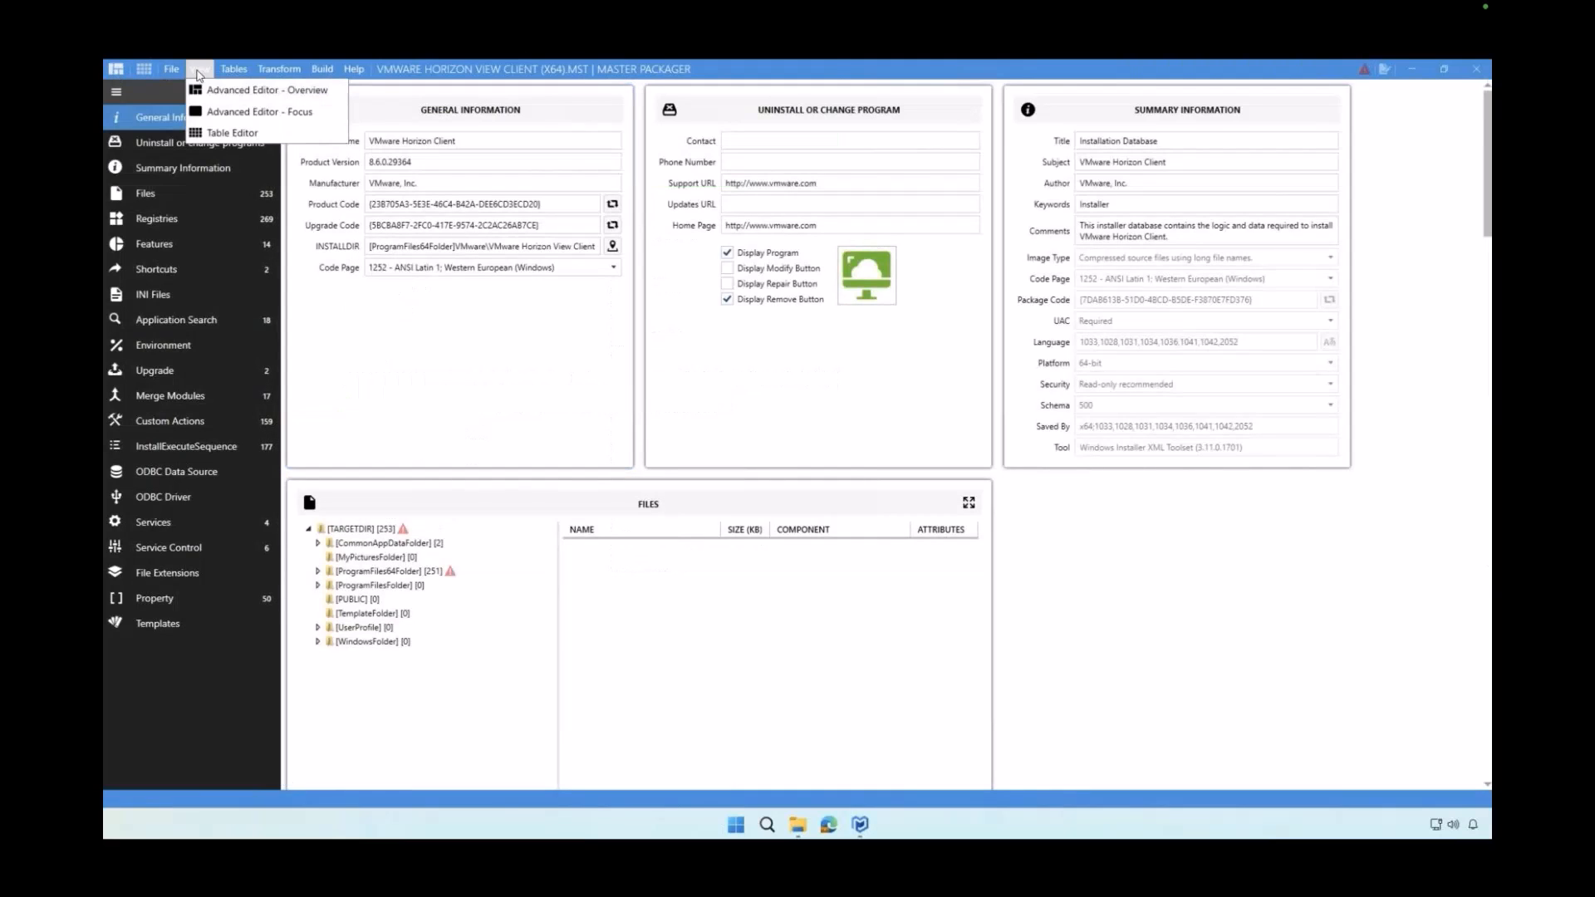
{"action": "left_click", "coordinate": [227, 108]}
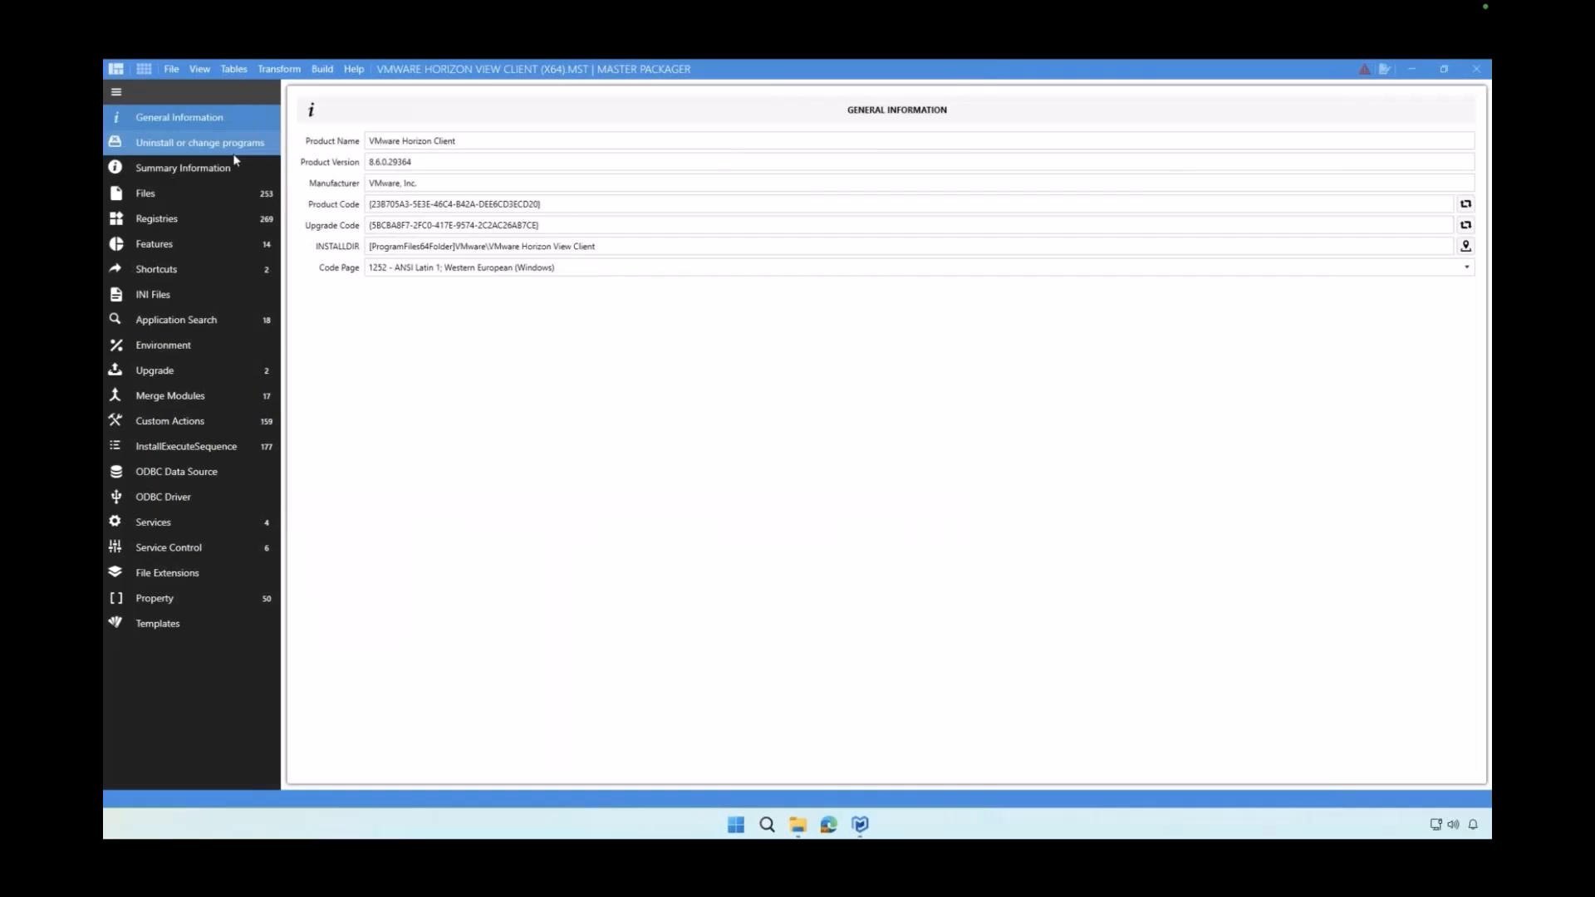
{"action": "left_click", "coordinate": [184, 624]}
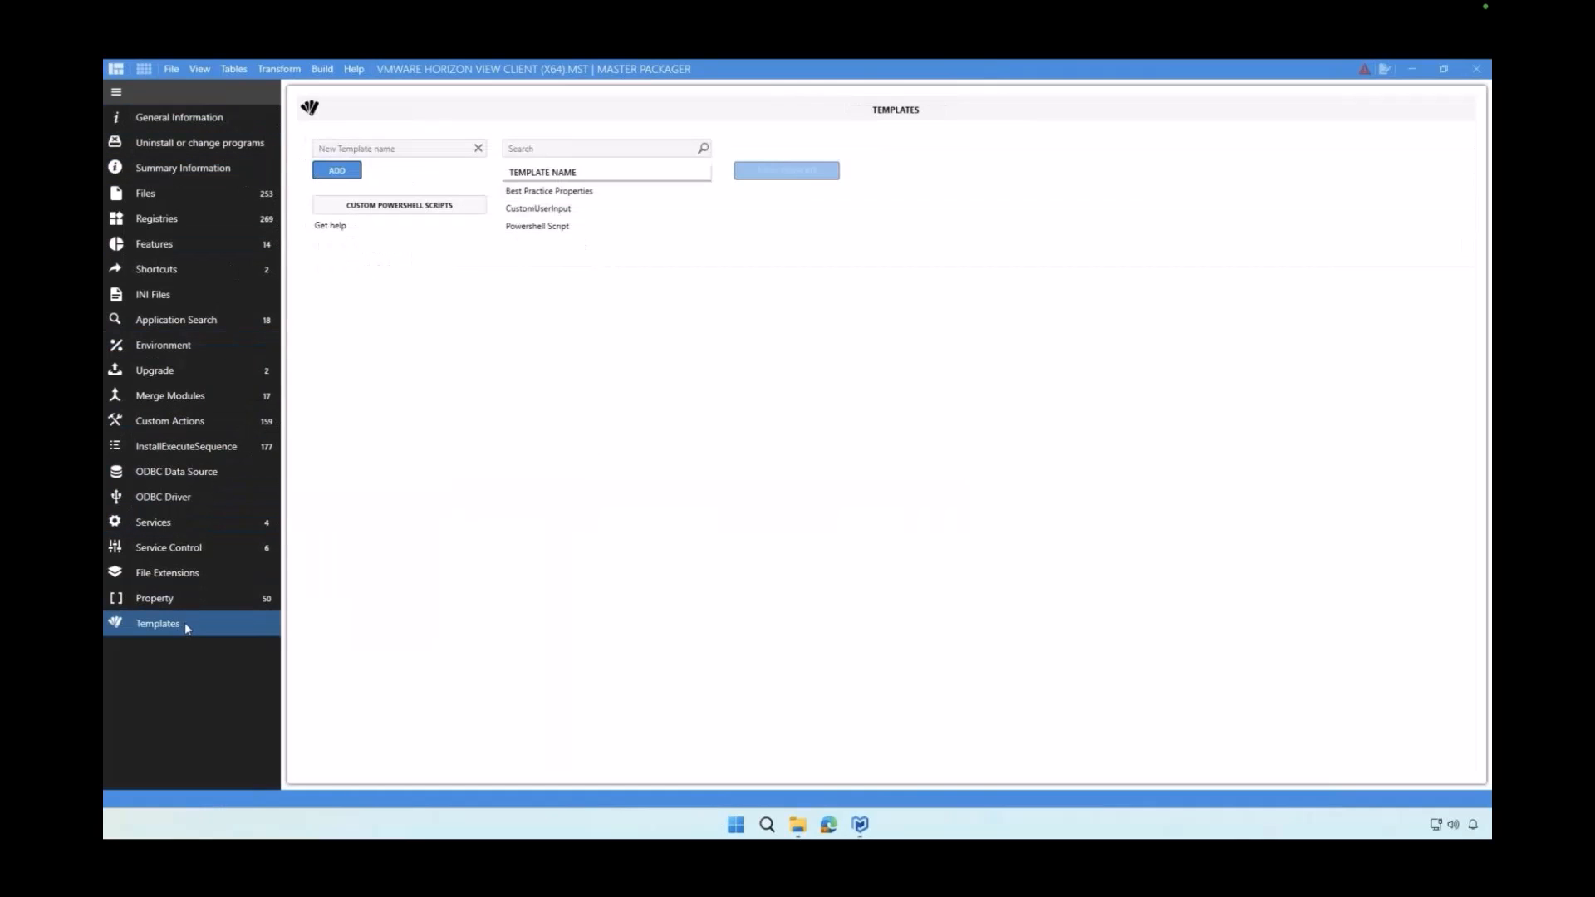
Review the sections of the Best Practice Properties template and apply it to the transform
{"action": "left_click", "coordinate": [552, 193]}
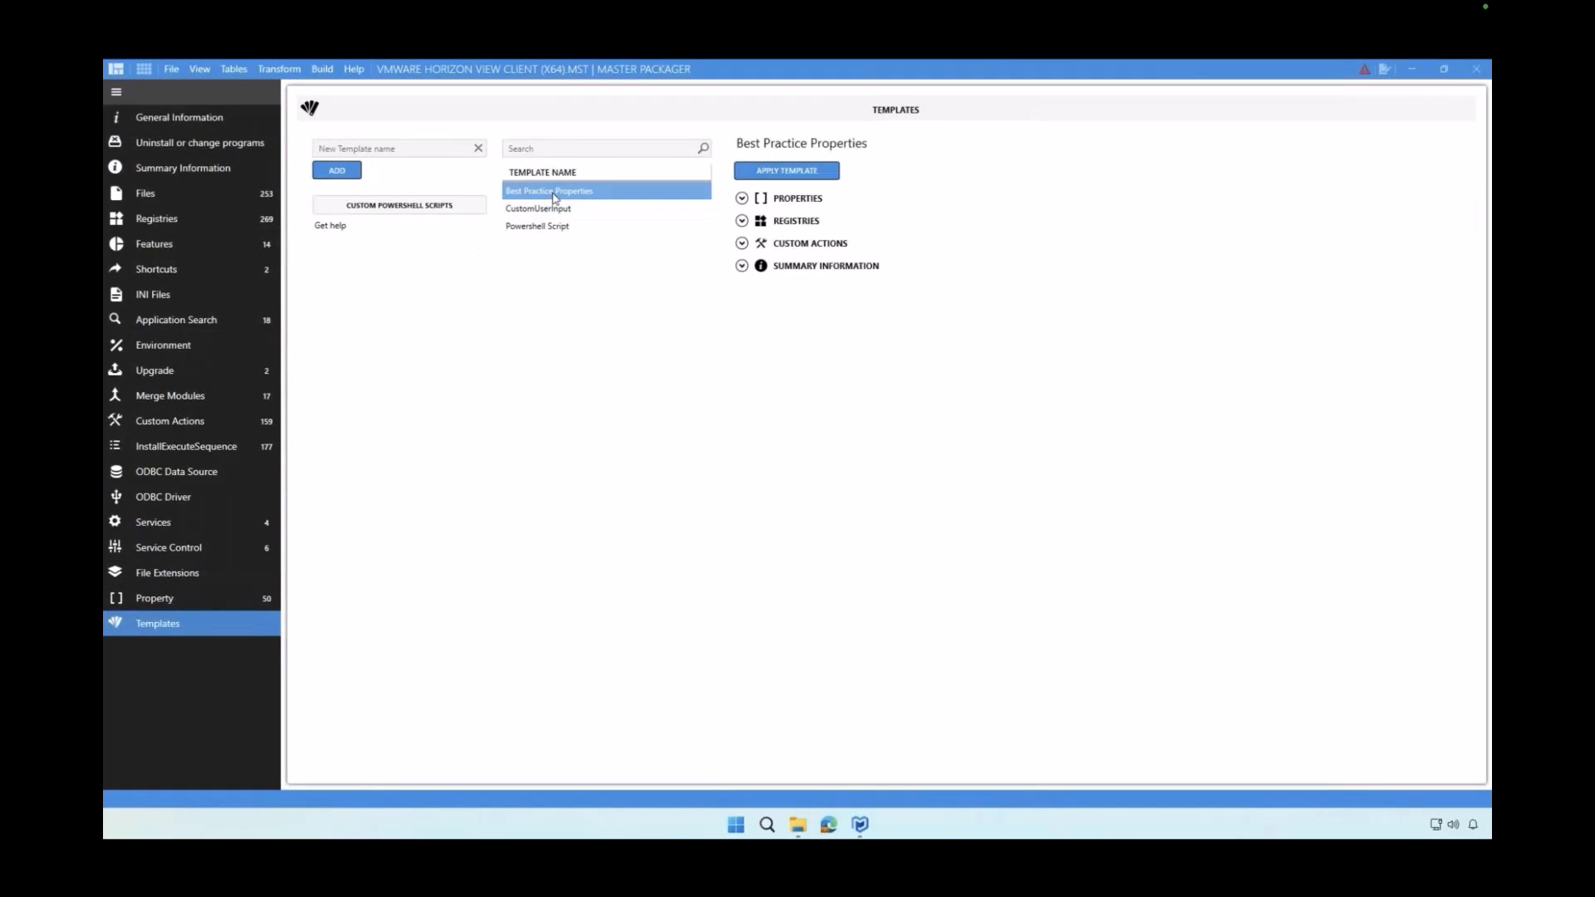
{"action": "left_click", "coordinate": [741, 199]}
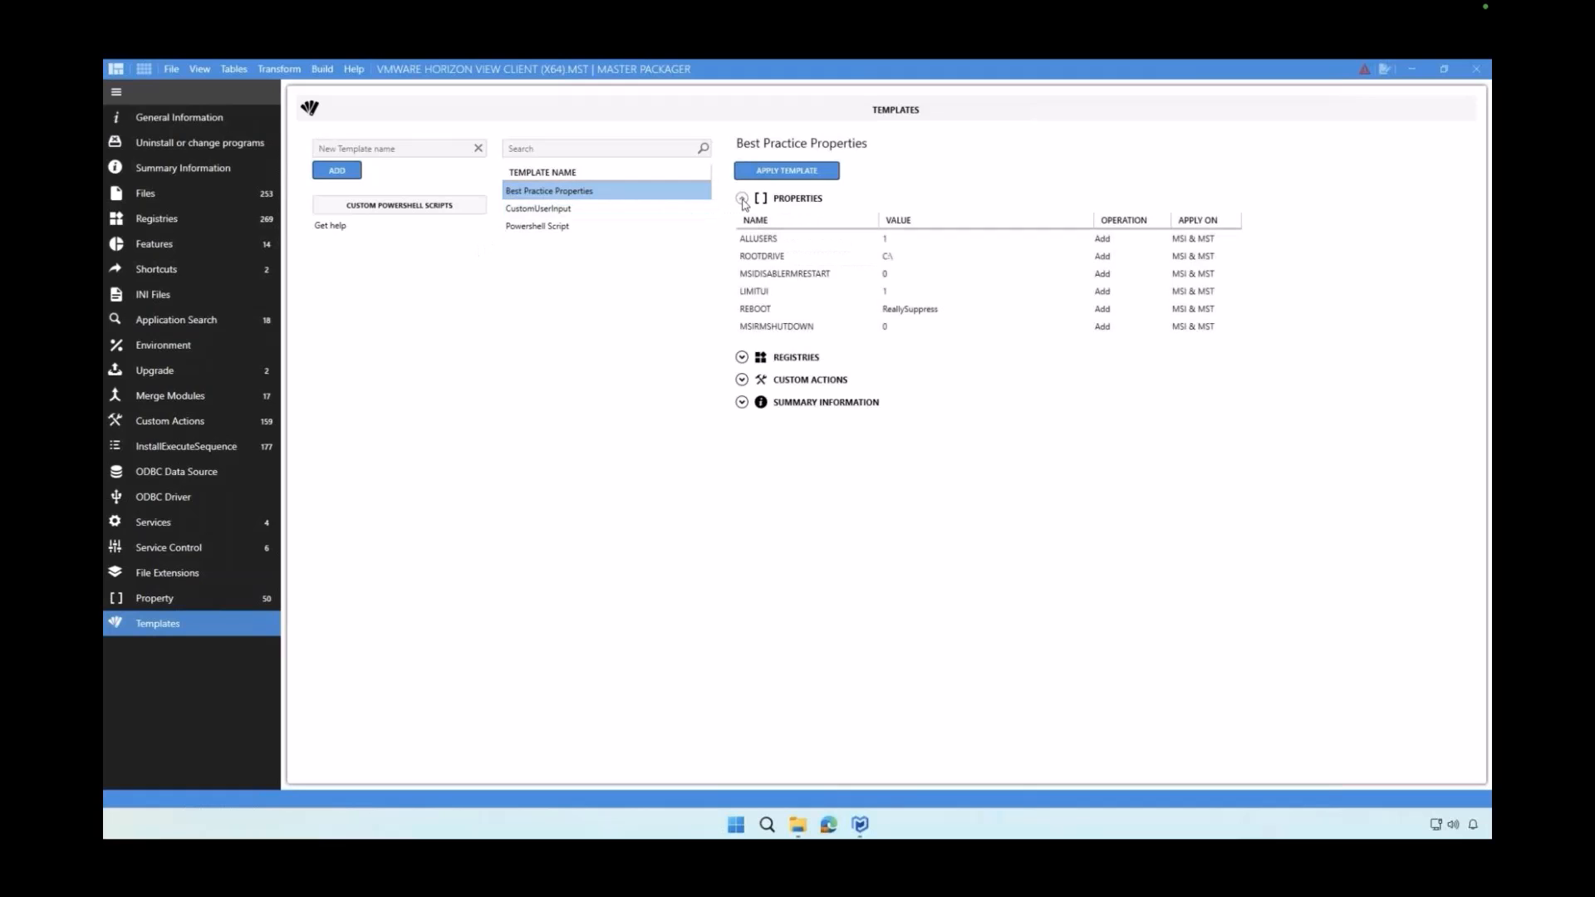
{"action": "left_click", "coordinate": [742, 359]}
{"action": "left_click", "coordinate": [741, 411]}
{"action": "left_click", "coordinate": [742, 466]}
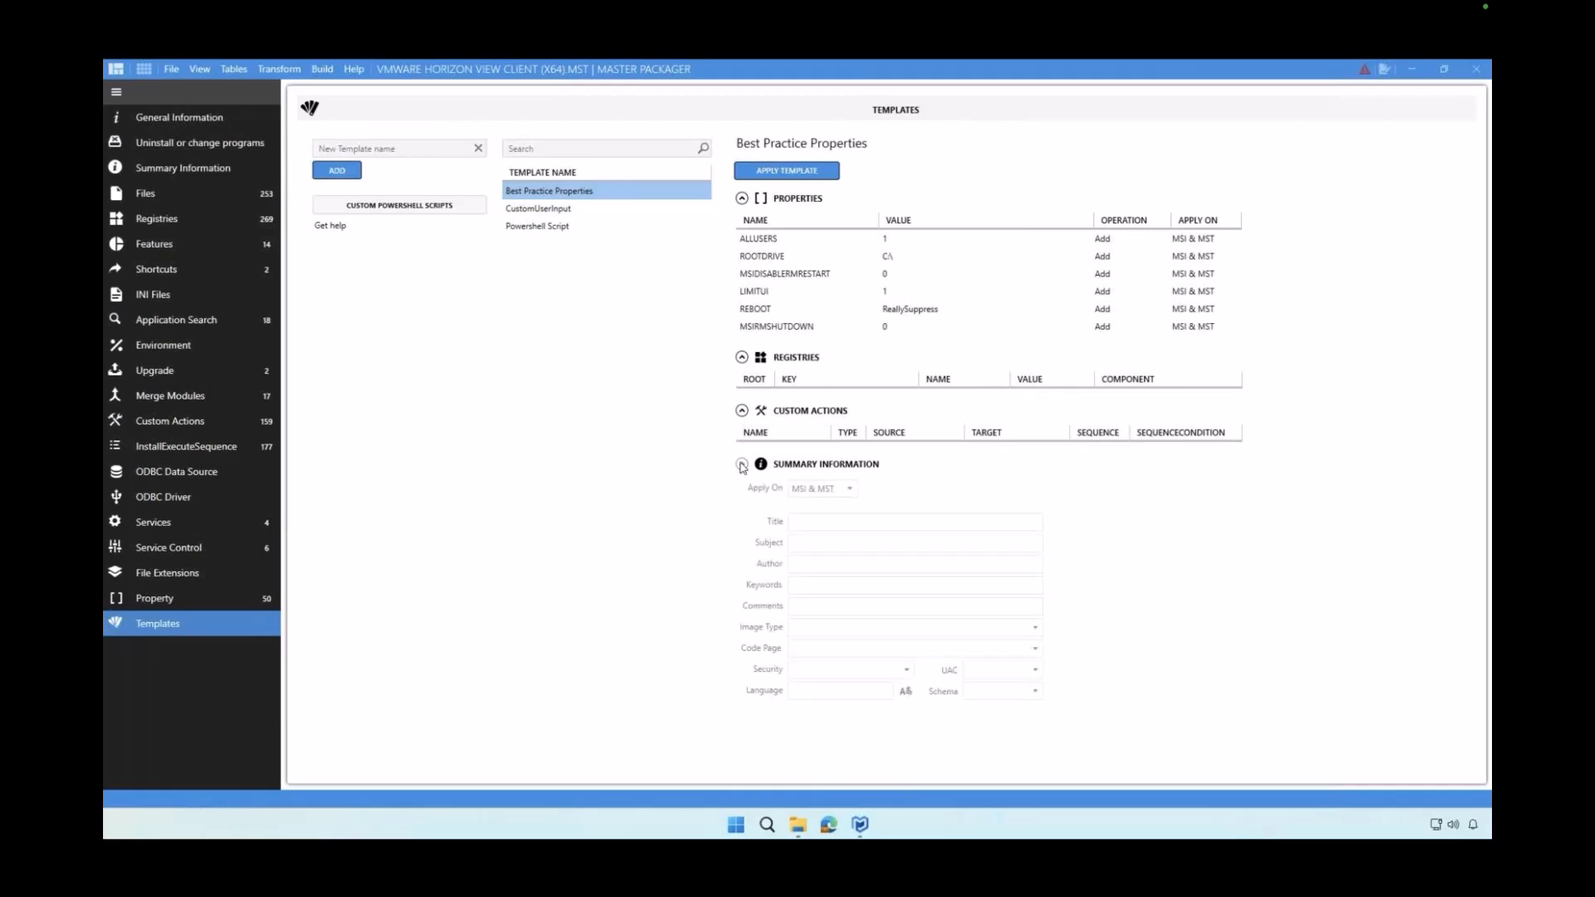
{"action": "left_click", "coordinate": [742, 465]}
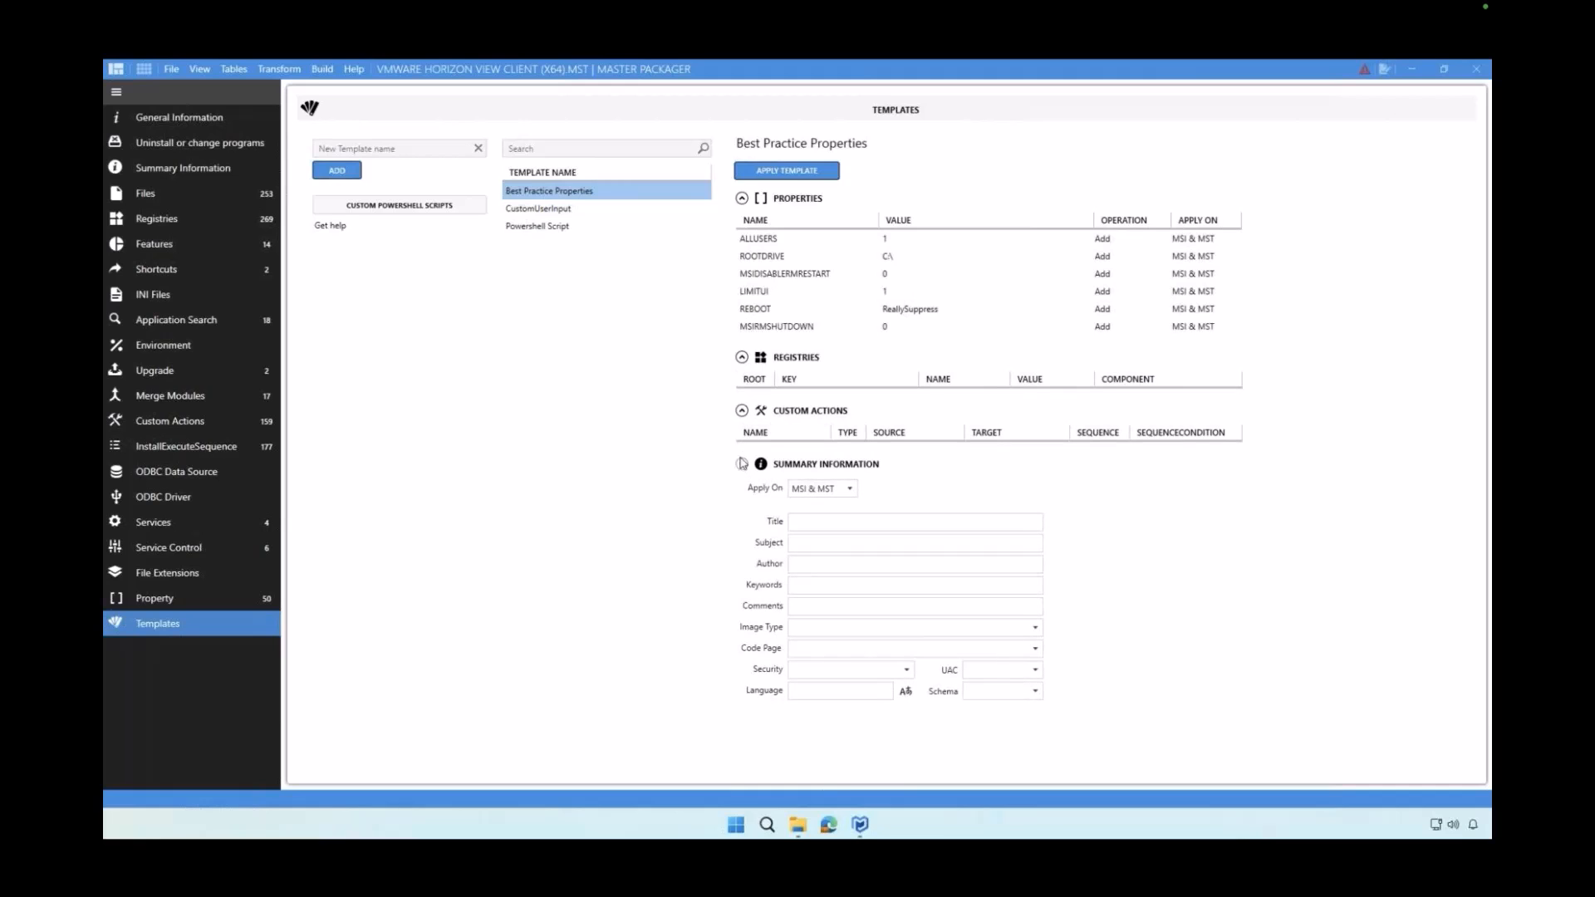
{"action": "left_click", "coordinate": [741, 410]}
{"action": "left_click", "coordinate": [742, 358]}
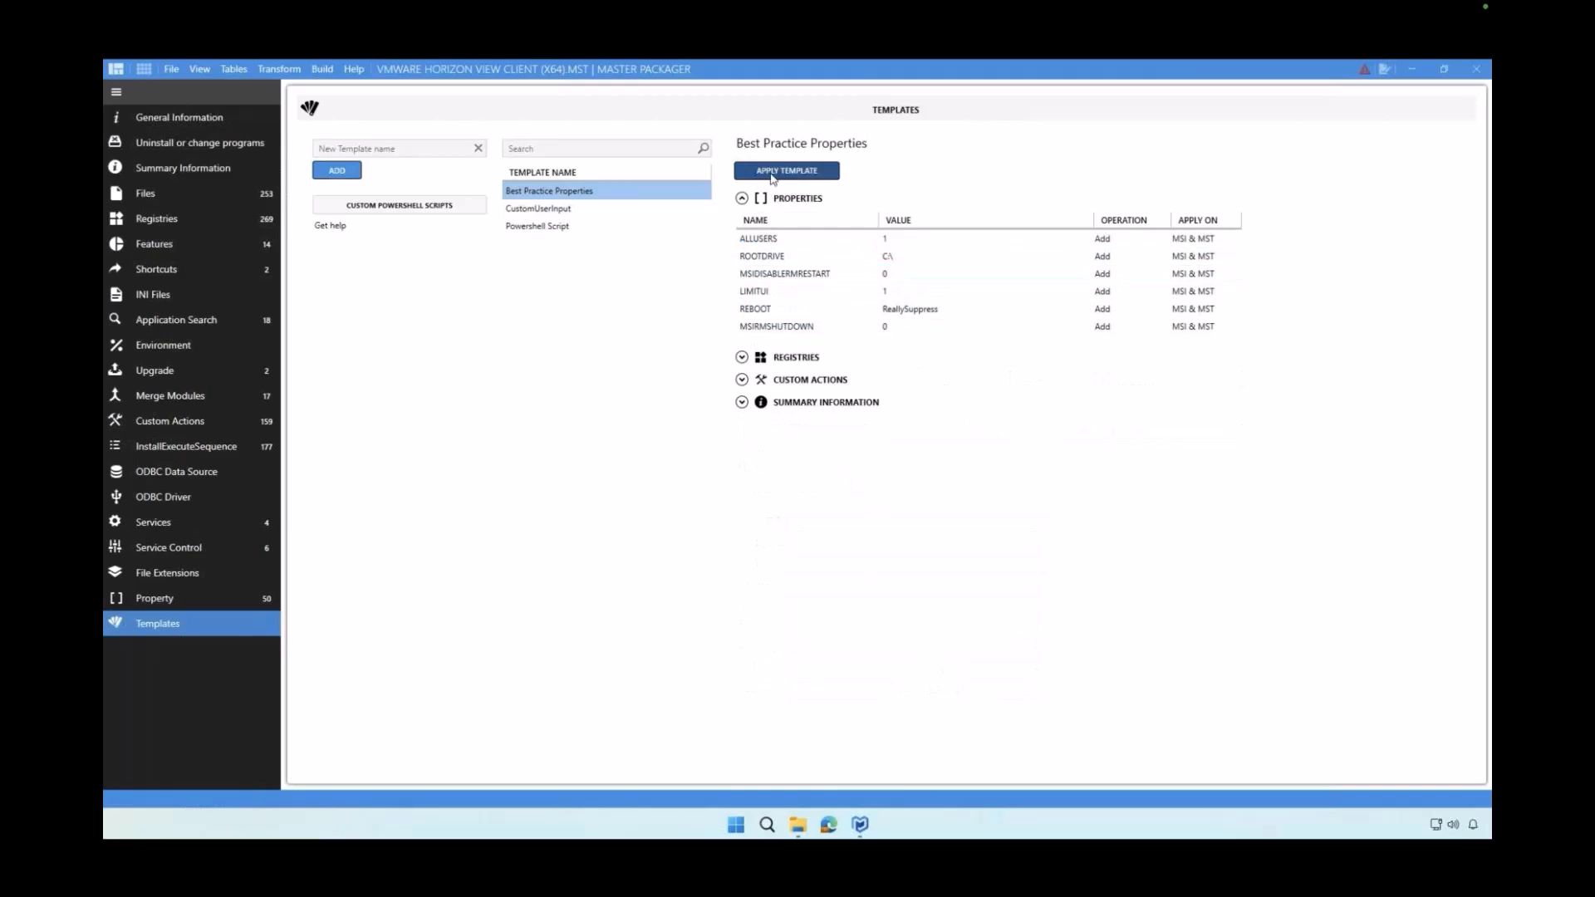
{"action": "left_click", "coordinate": [772, 173]}
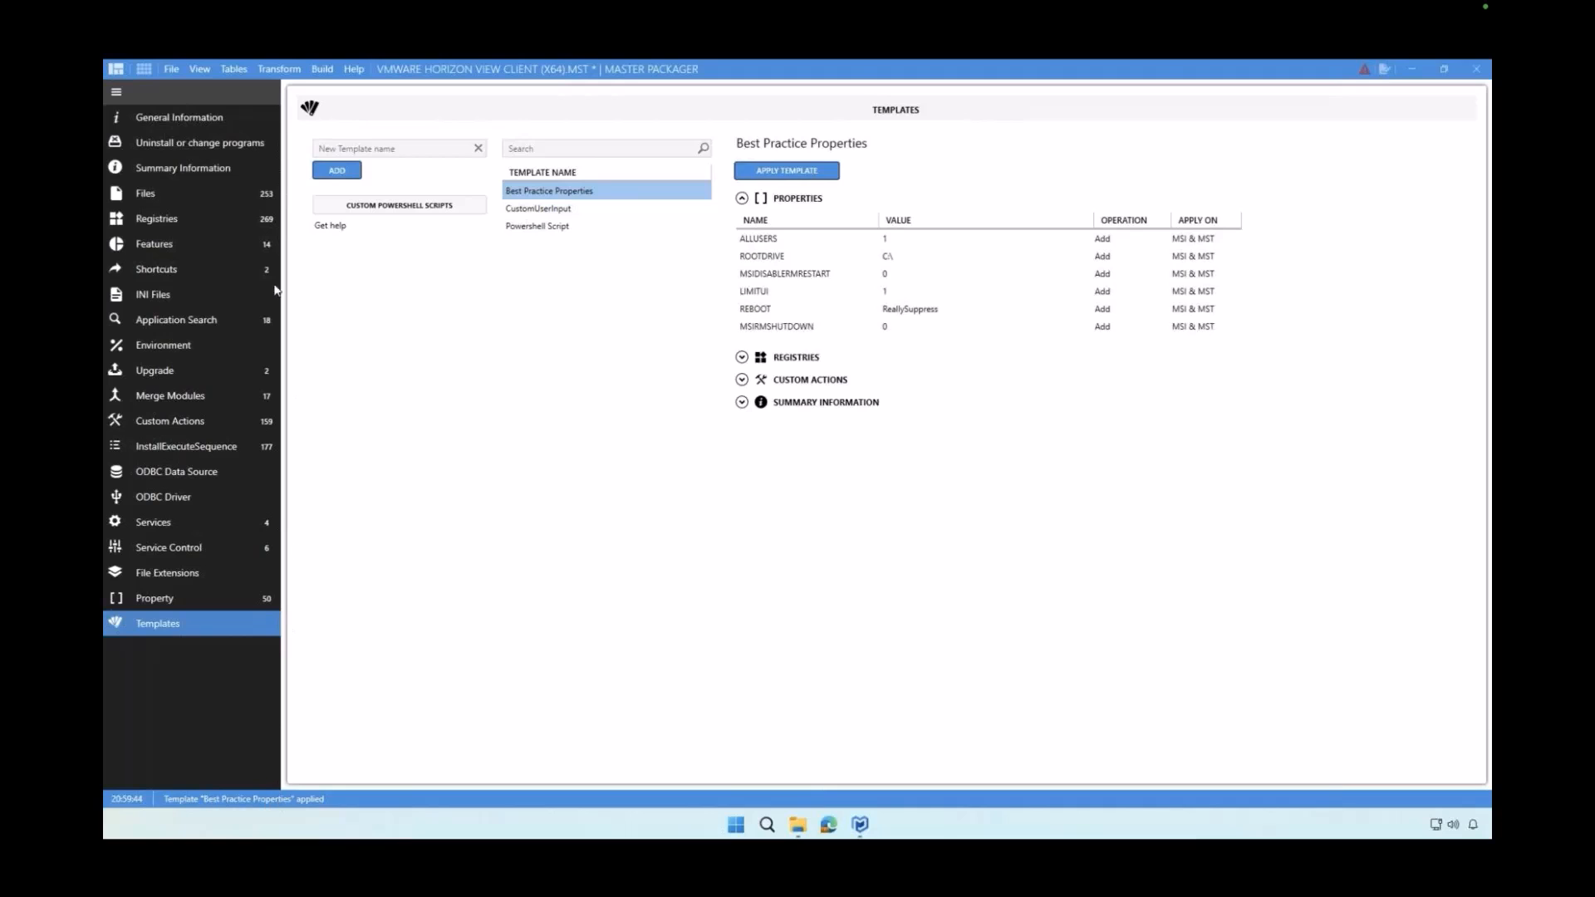
Check the Property table for the template's REBOOT, MSIRMSHUTDOWN, MSIDISABLERMRESTART and LIMITUI rows
{"action": "left_click", "coordinate": [146, 71]}
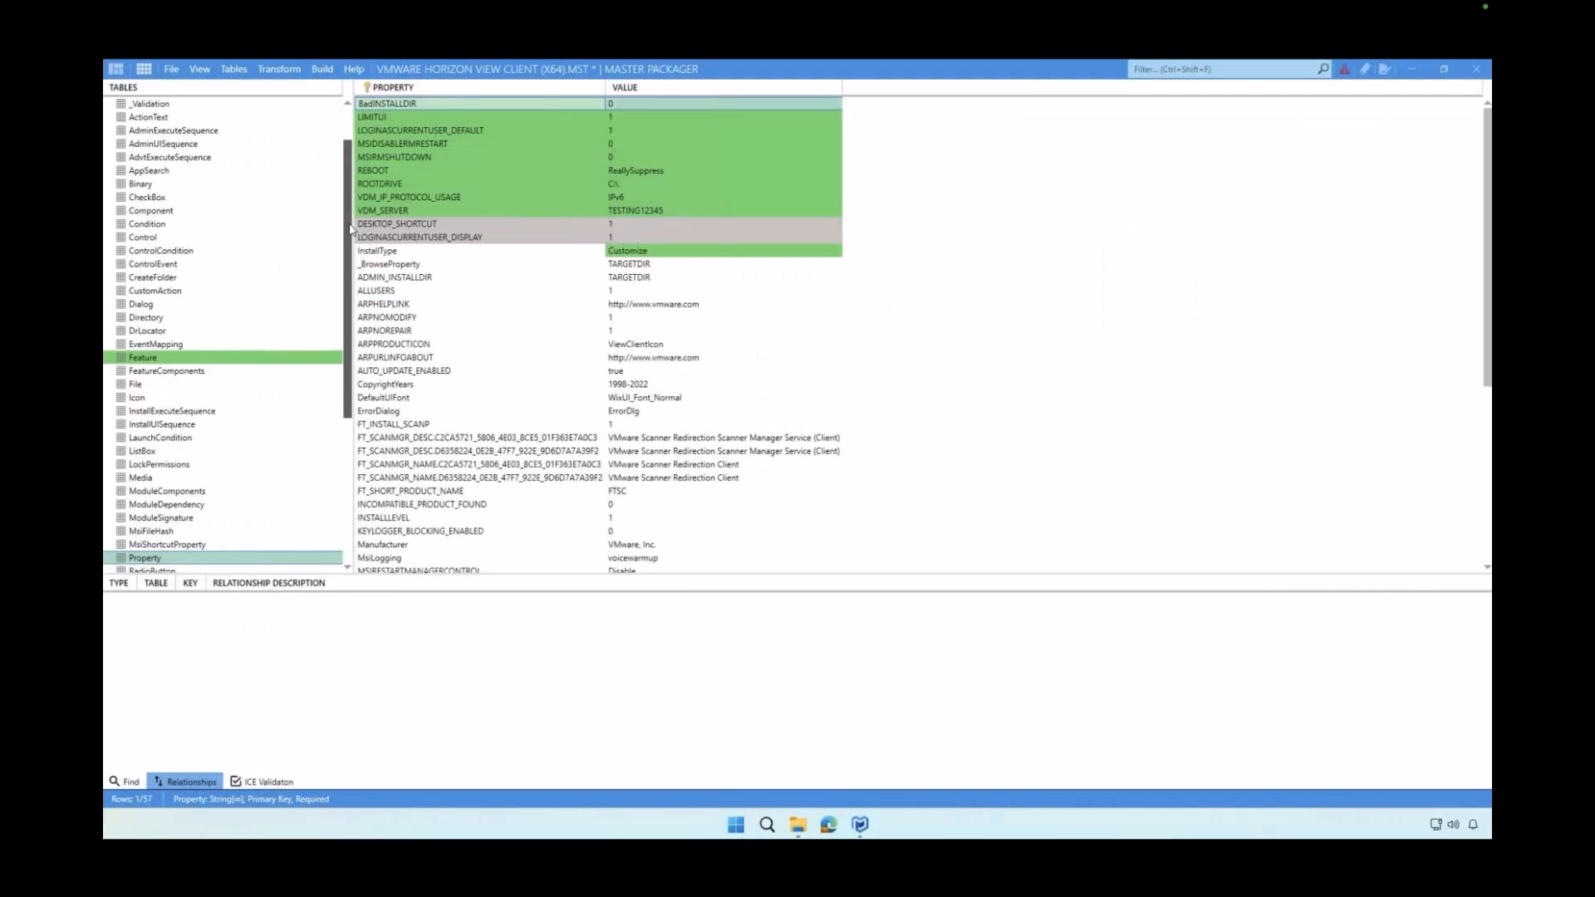
{"action": "scroll", "coordinate": [350, 241], "scroll_direction": "down", "scroll_amount": 1}
{"action": "scroll", "coordinate": [351, 241], "scroll_direction": "up", "scroll_amount": 1}
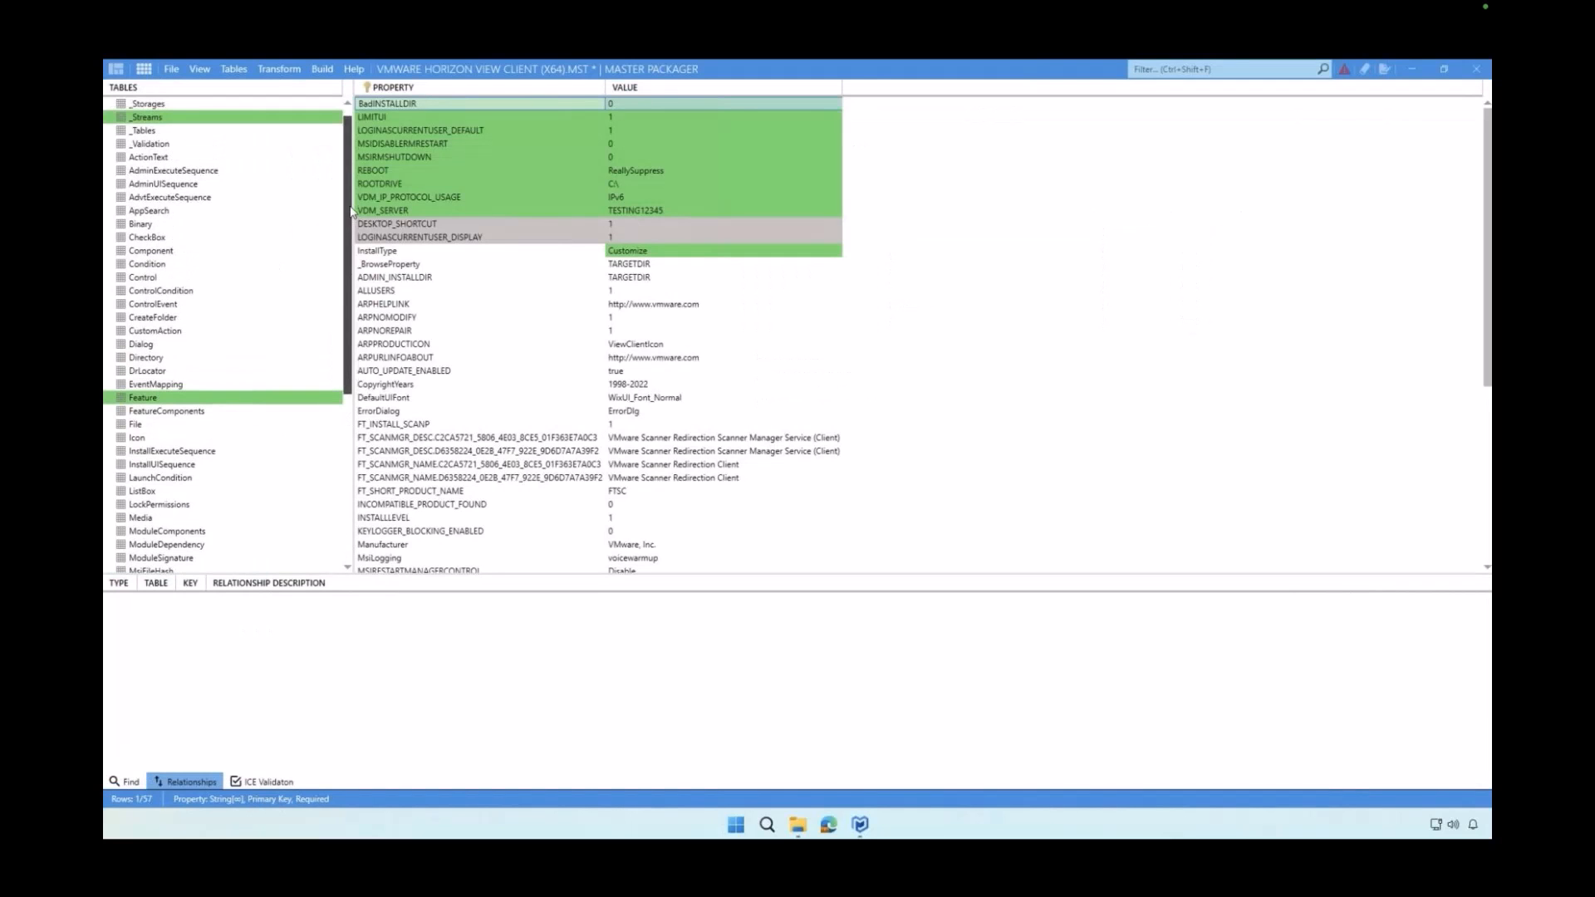
{"action": "scroll", "coordinate": [348, 243], "scroll_direction": "down", "scroll_amount": 4}
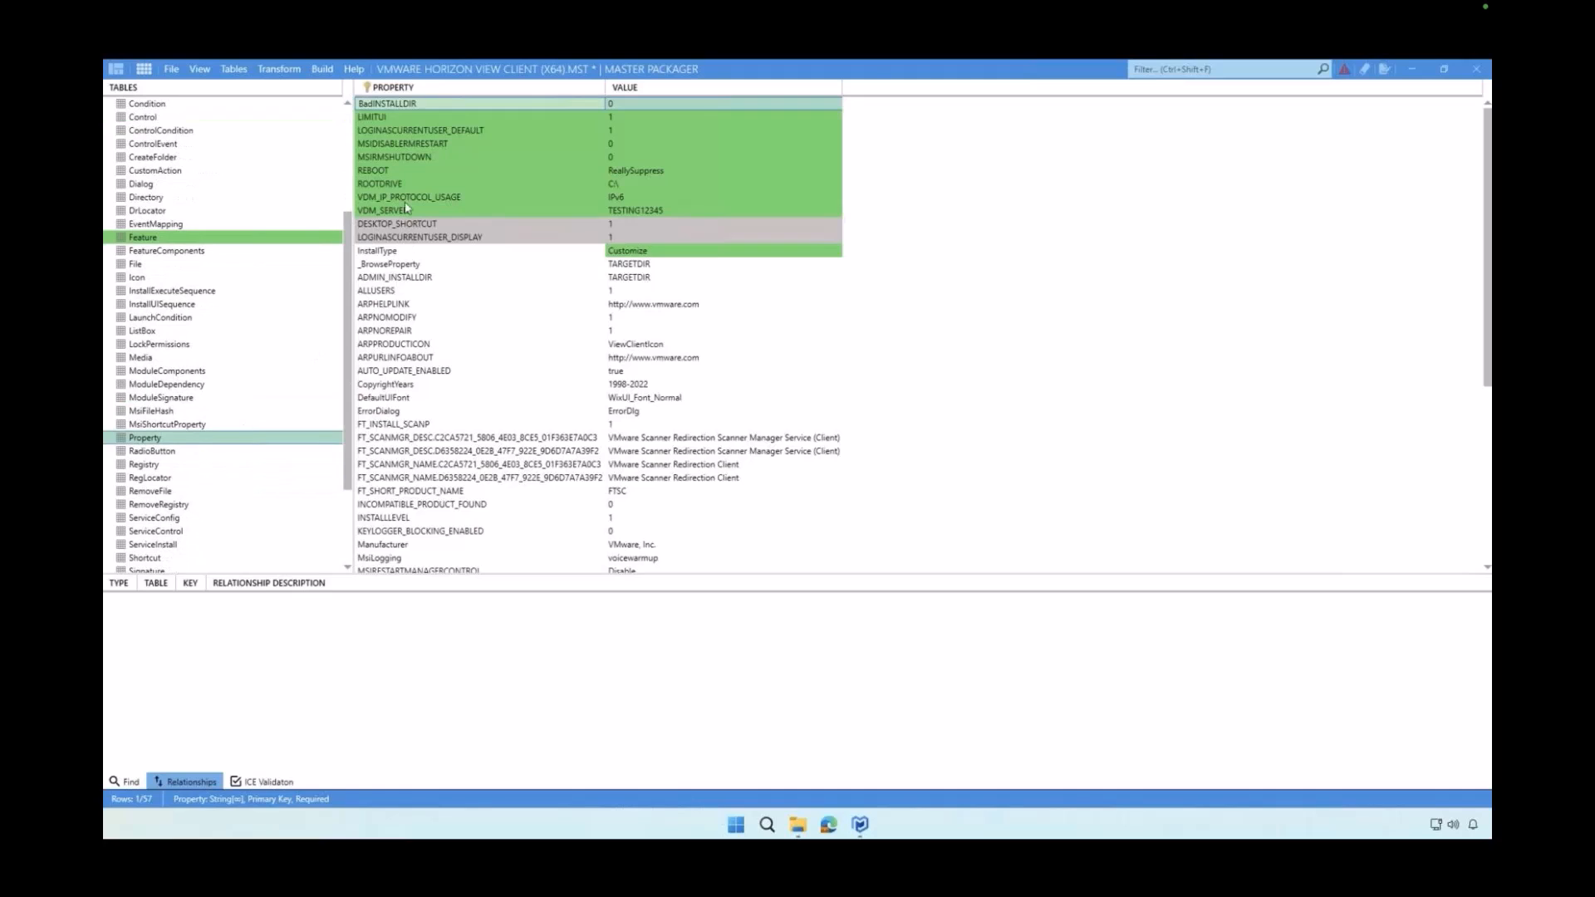
{"action": "left_click", "coordinate": [398, 172]}
{"action": "left_click", "coordinate": [400, 158]}
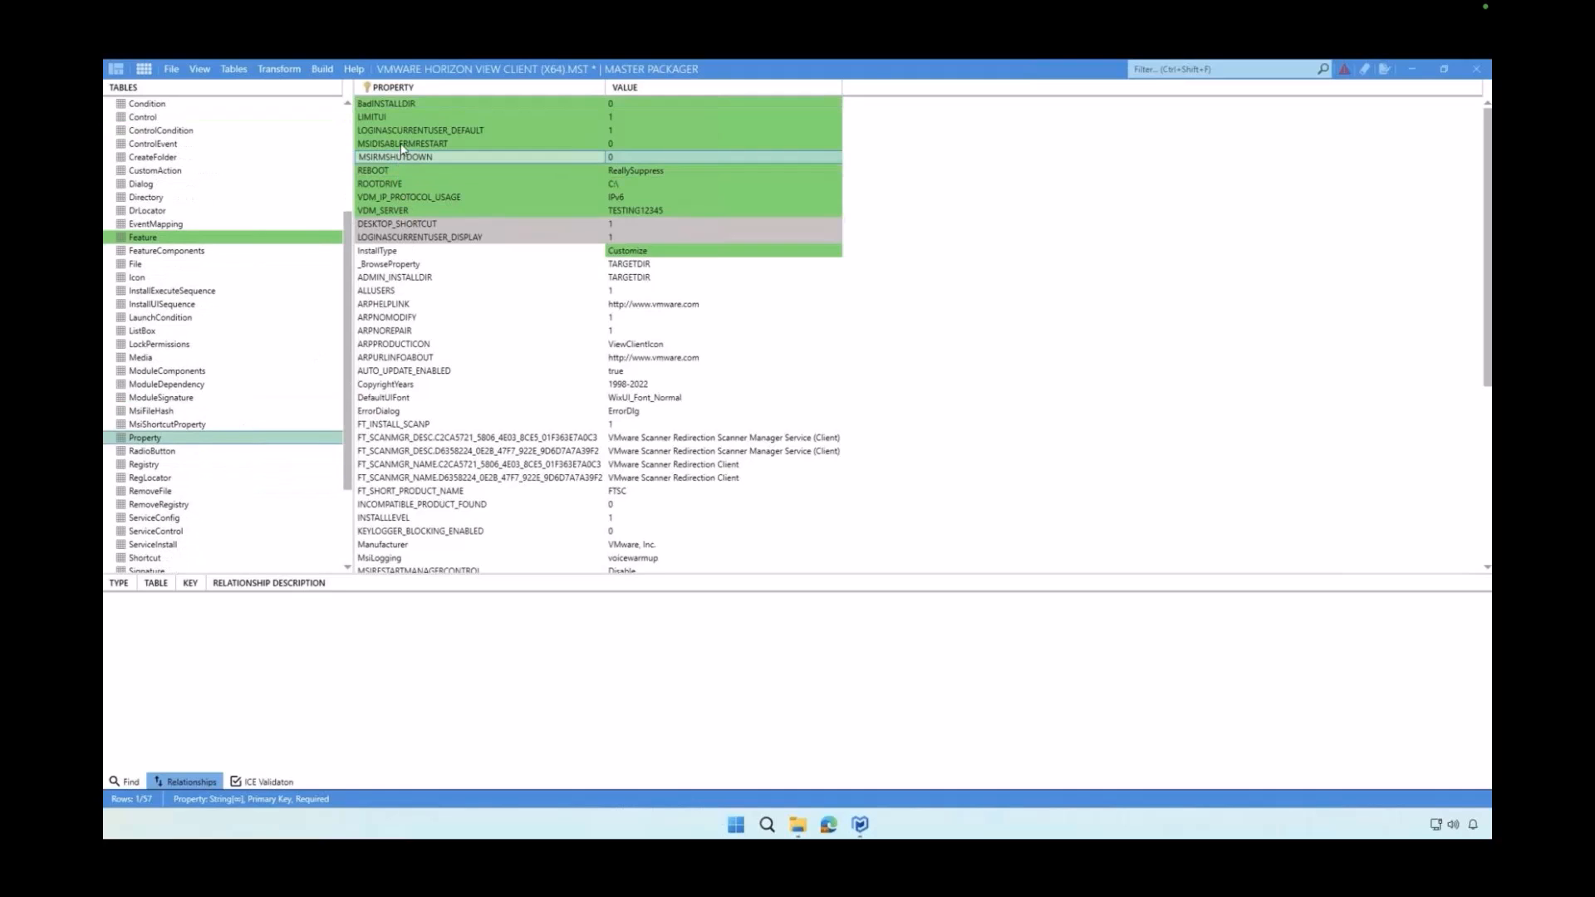
{"action": "left_click", "coordinate": [403, 144]}
{"action": "left_click", "coordinate": [405, 117]}
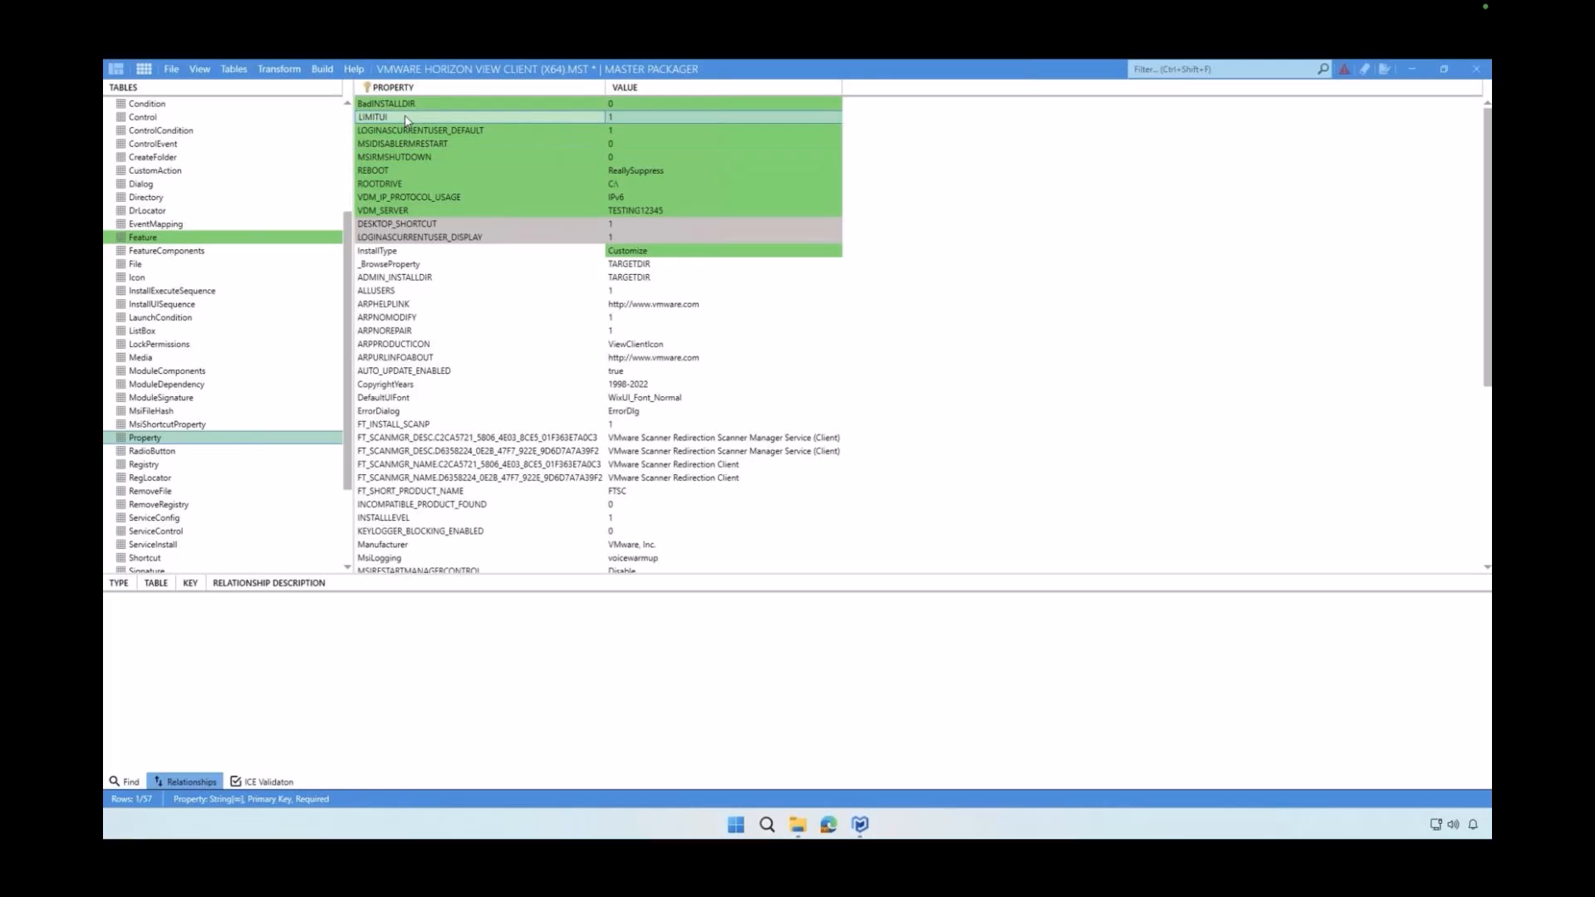
Add a row to the Property table with the property name NEW and the value NEW
{"action": "right_click", "coordinate": [421, 291]}
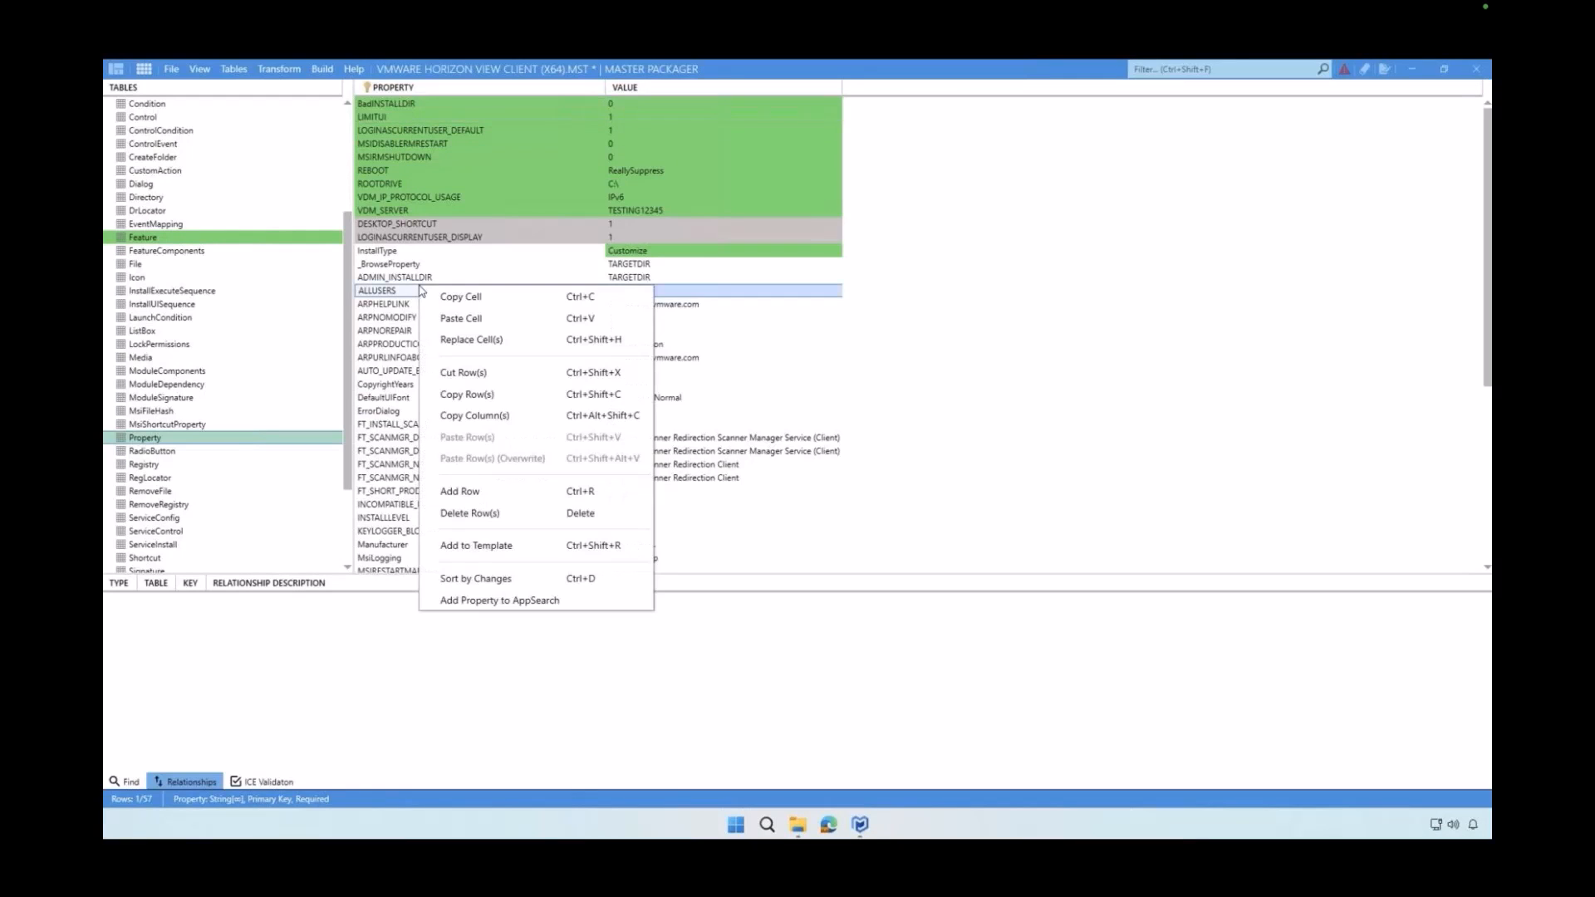
{"action": "left_click", "coordinate": [479, 499]}
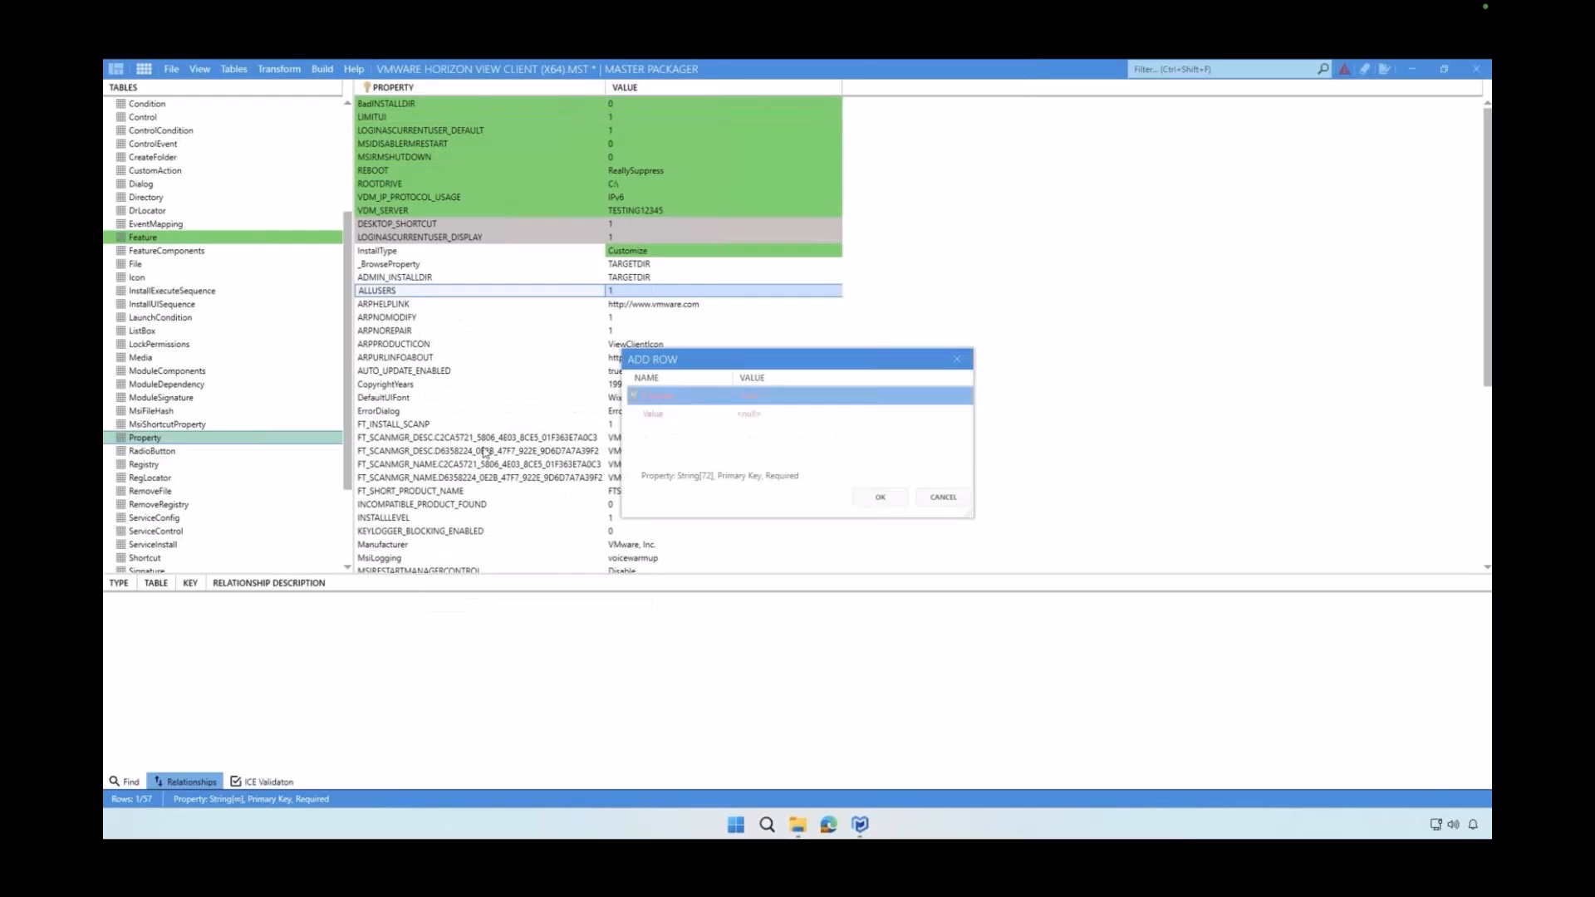
{"action": "left_click", "coordinate": [756, 399]}
{"action": "type", "text": "NEW"}
{"action": "left_click", "coordinate": [759, 415]}
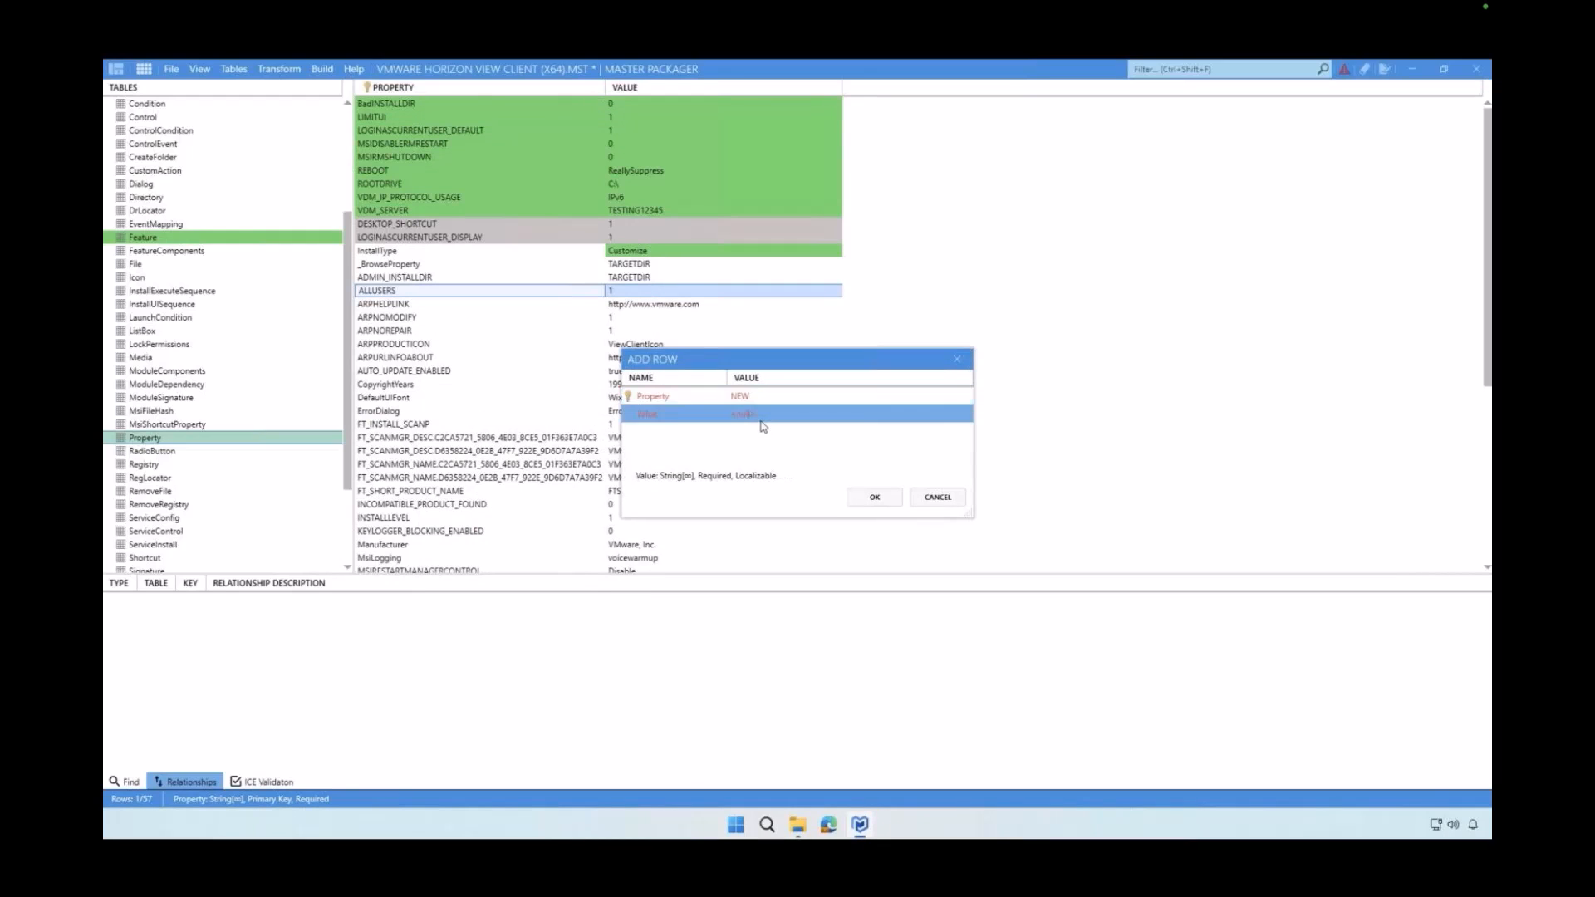
{"action": "type", "text": "NEW"}
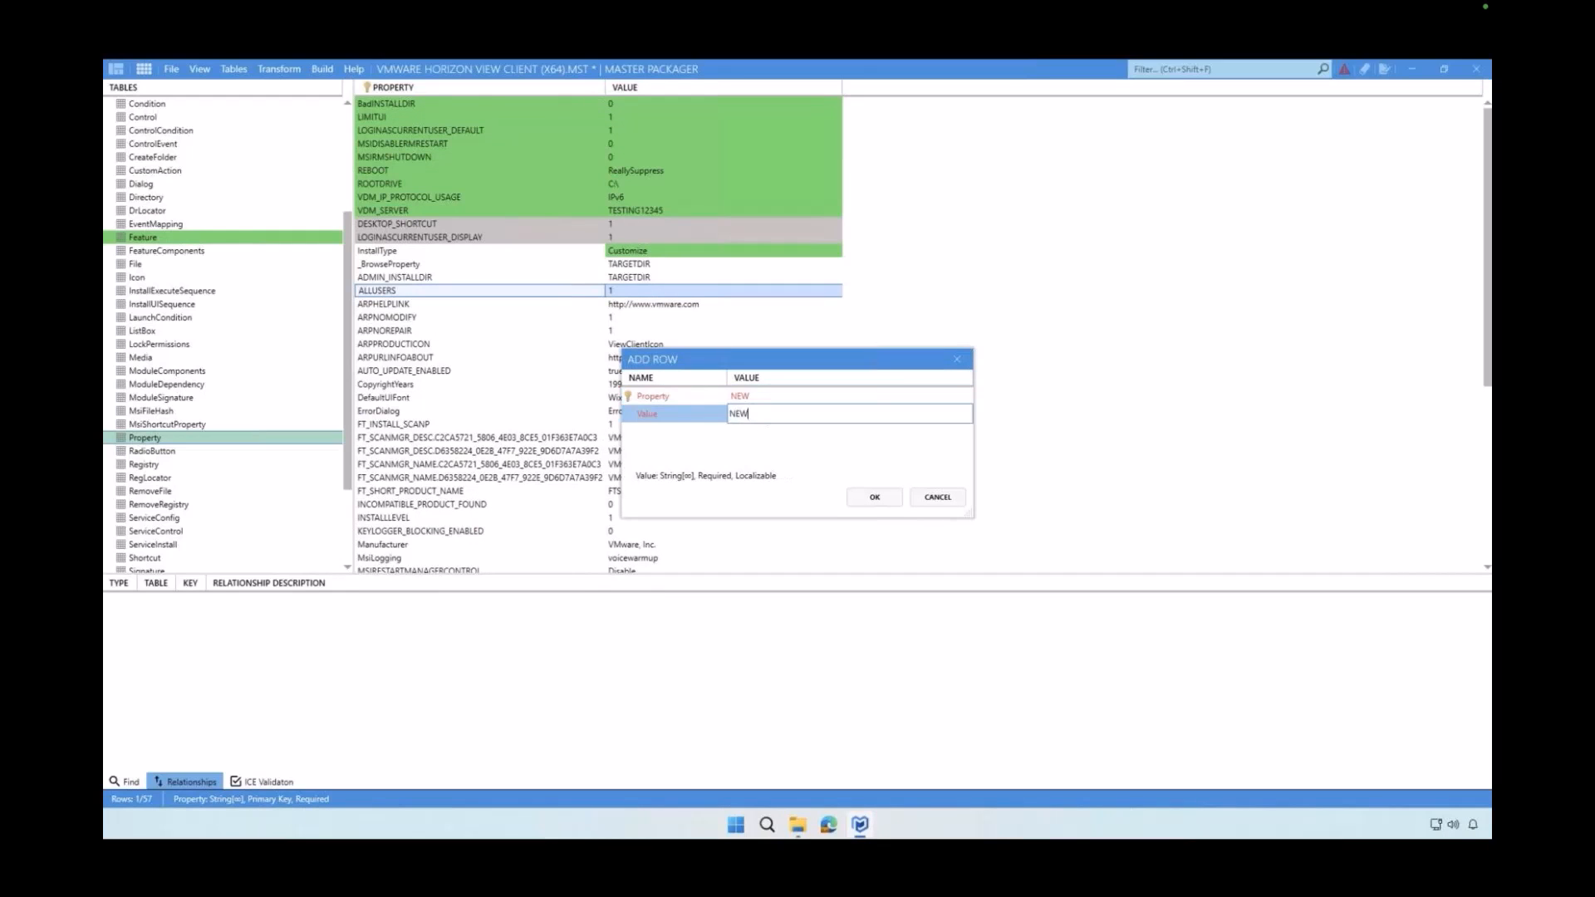
{"action": "left_click", "coordinate": [800, 444]}
{"action": "left_click", "coordinate": [871, 497]}
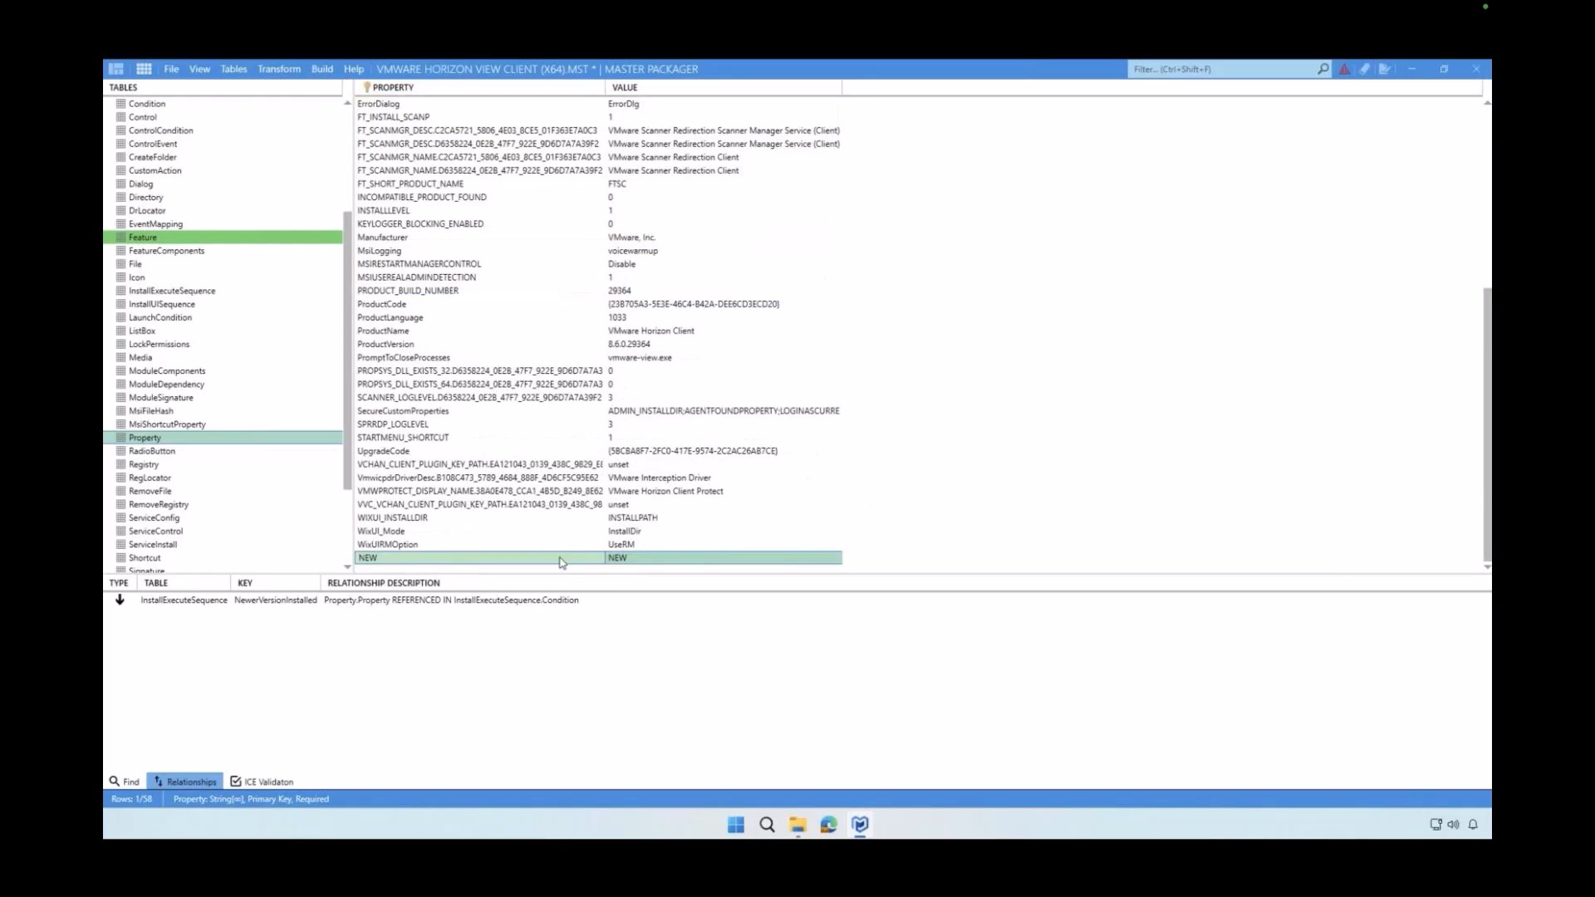
Start adding the NEW property row to a template, selecting Best Practice Properties and keeping the Add operation
{"action": "right_click", "coordinate": [560, 562]}
{"action": "left_click", "coordinate": [600, 490]}
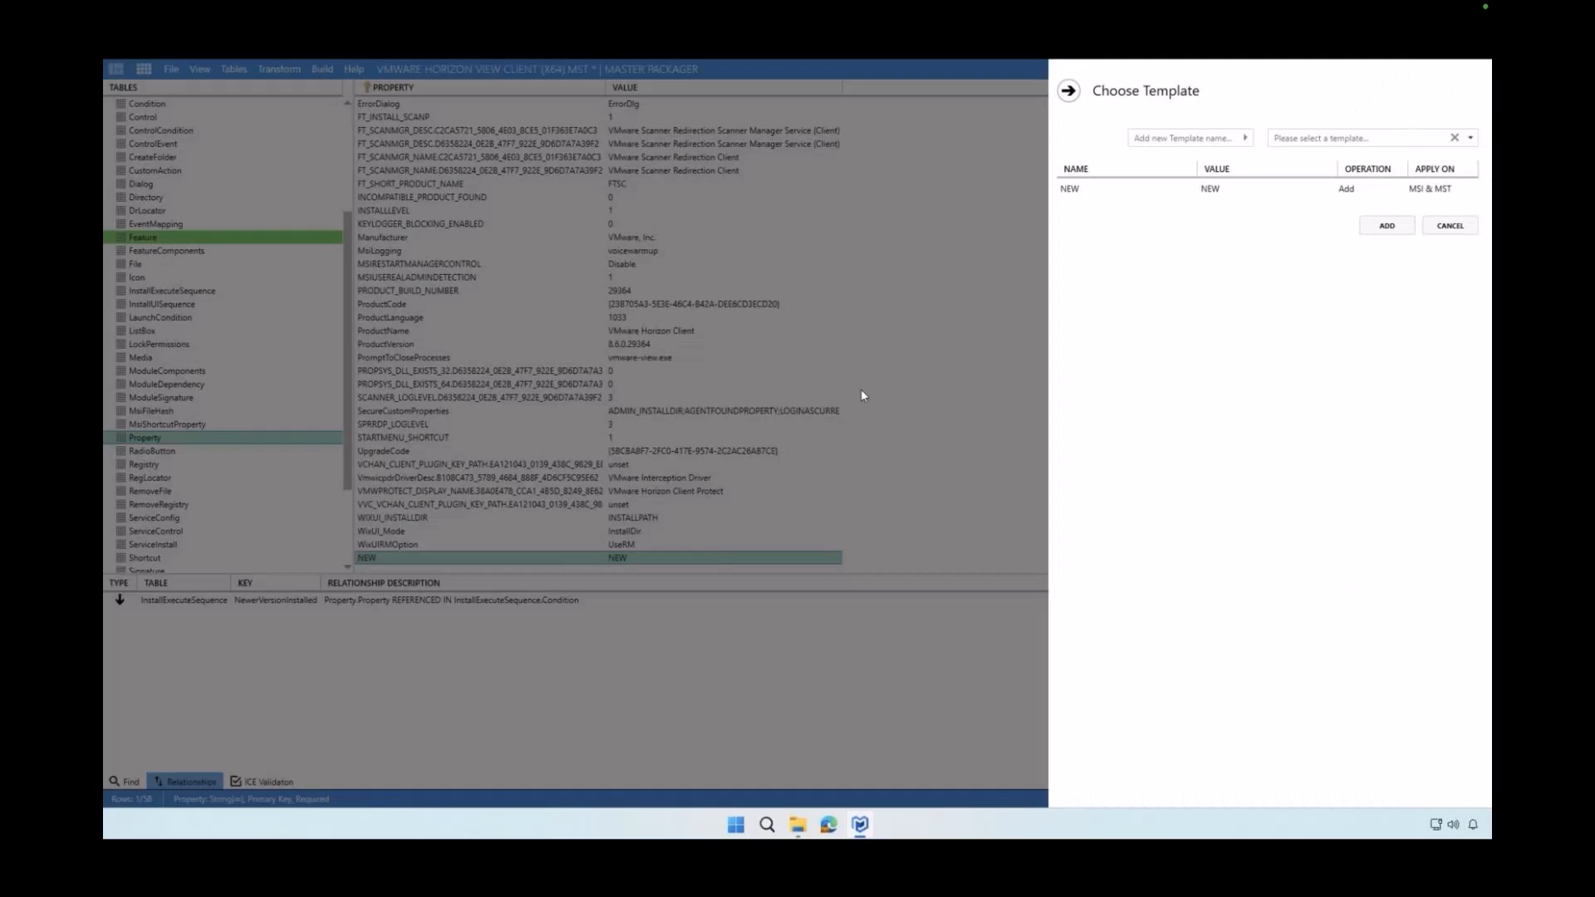
{"action": "left_click", "coordinate": [1441, 138]}
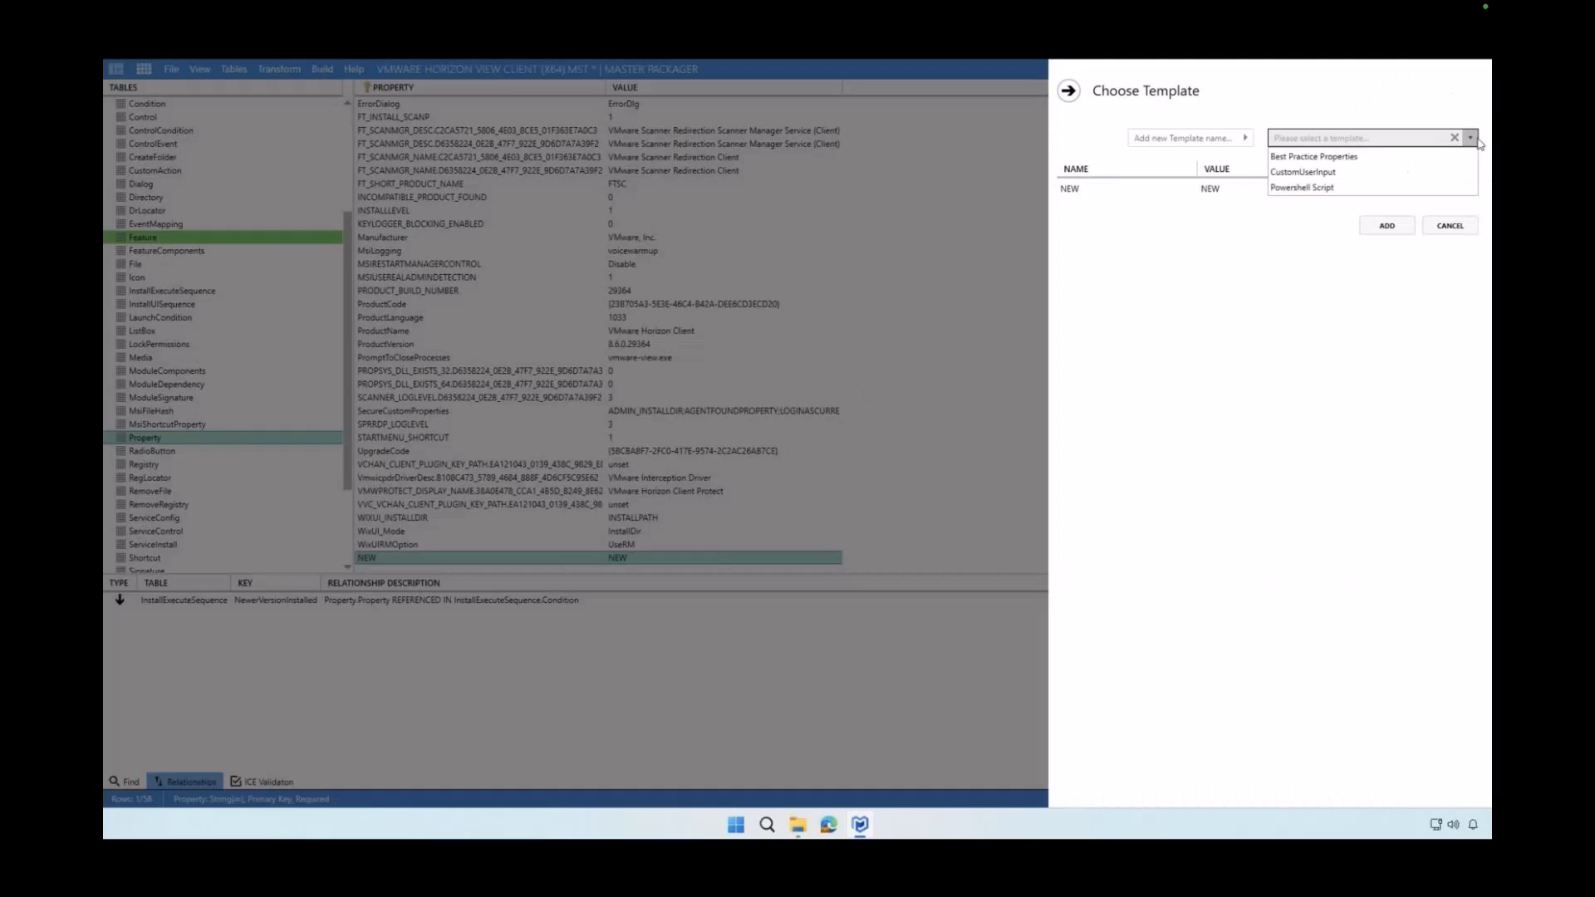
{"action": "left_click", "coordinate": [1437, 158]}
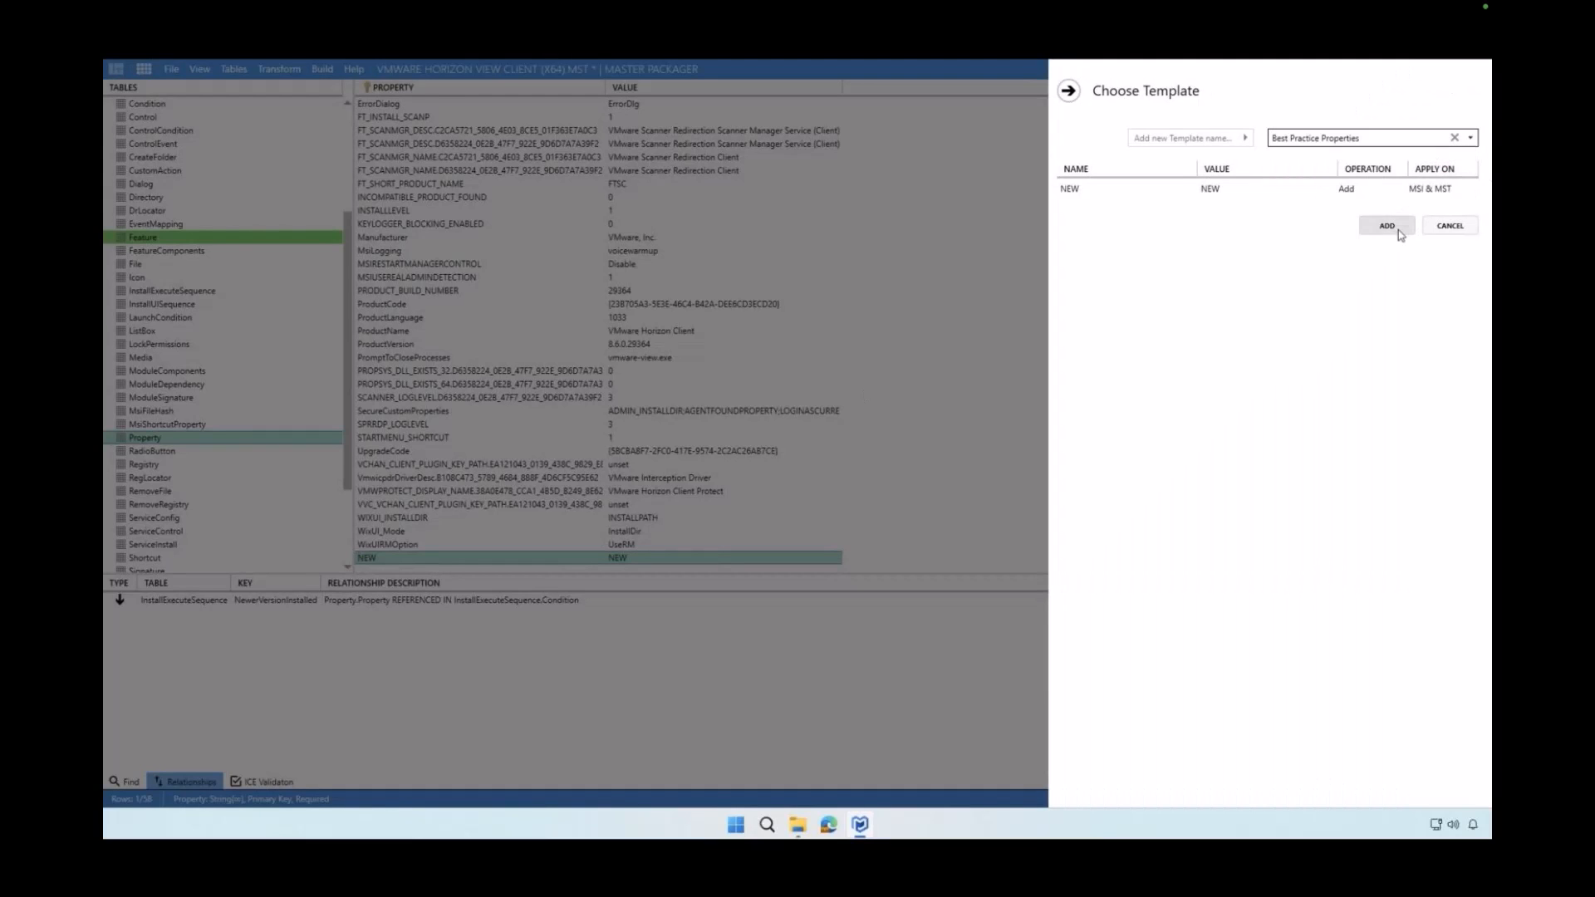
{"action": "left_click", "coordinate": [1370, 189]}
{"action": "left_click", "coordinate": [1398, 189]}
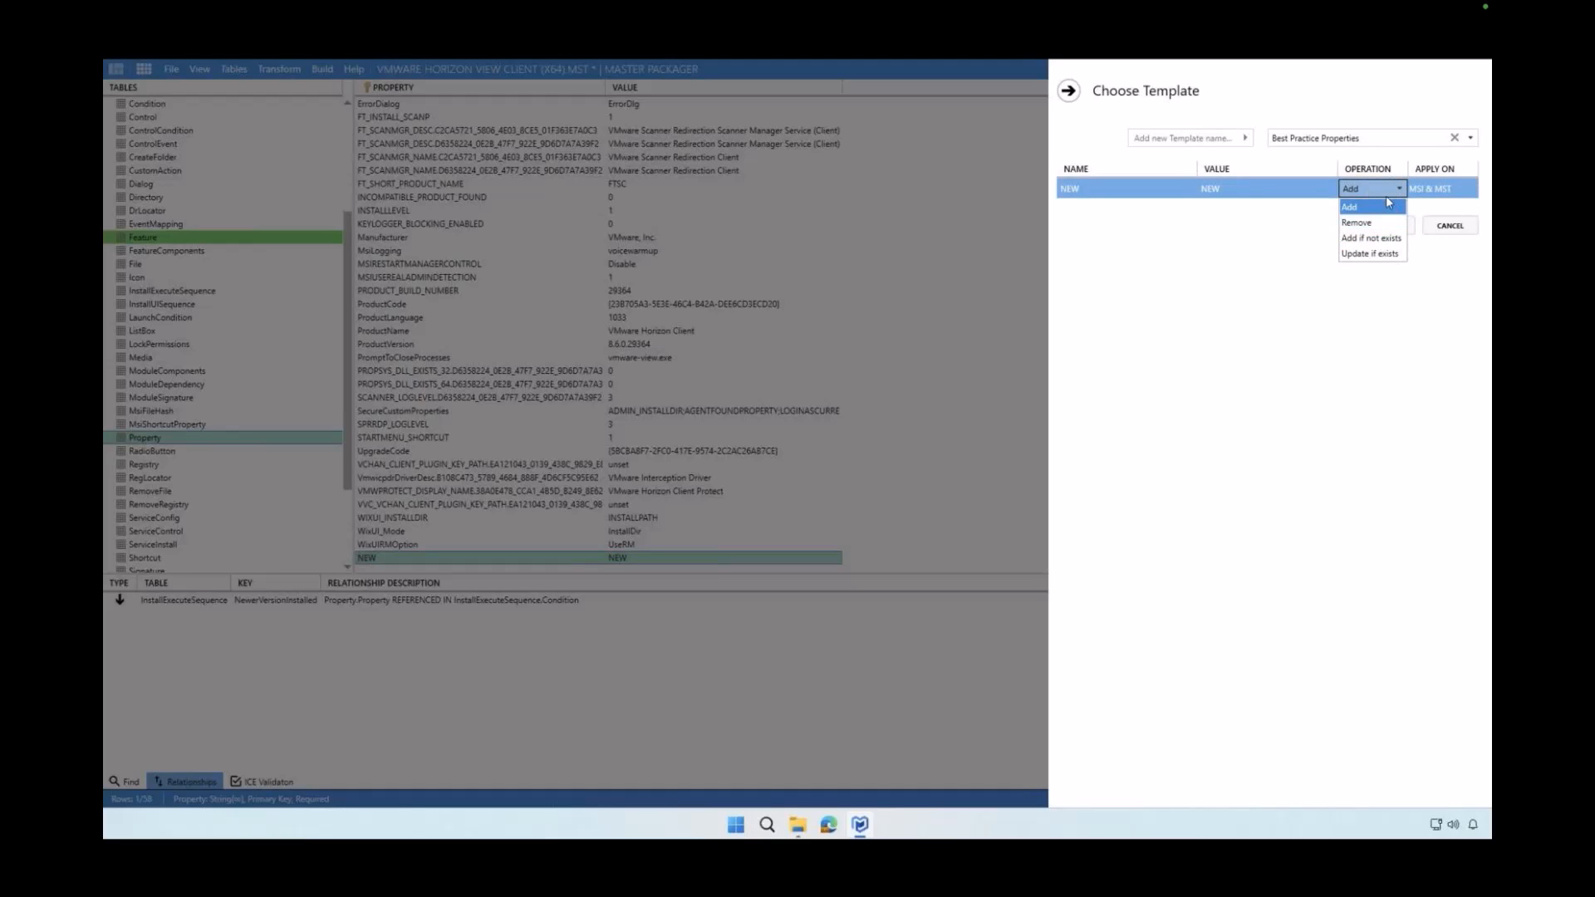
{"action": "left_click", "coordinate": [1389, 191]}
Create a template named NEW Template, add the NEW property to it, and return to the Templates section
{"action": "left_click", "coordinate": [1210, 139]}
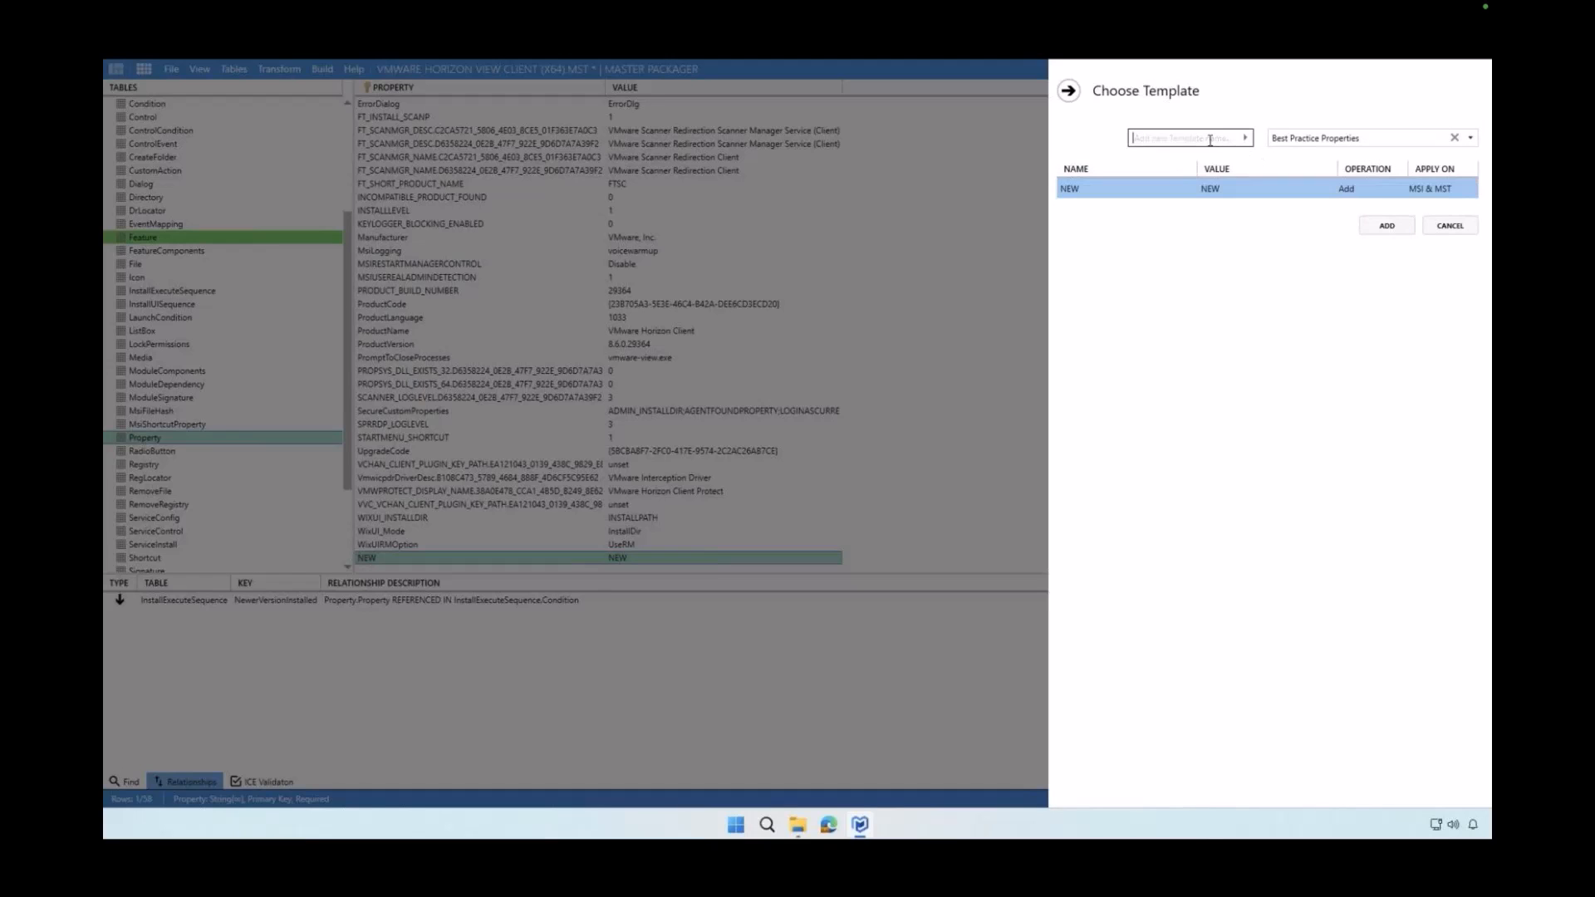
{"action": "type", "text": "NEW Template"}
{"action": "left_click", "coordinate": [1244, 138]}
{"action": "left_click", "coordinate": [1381, 226]}
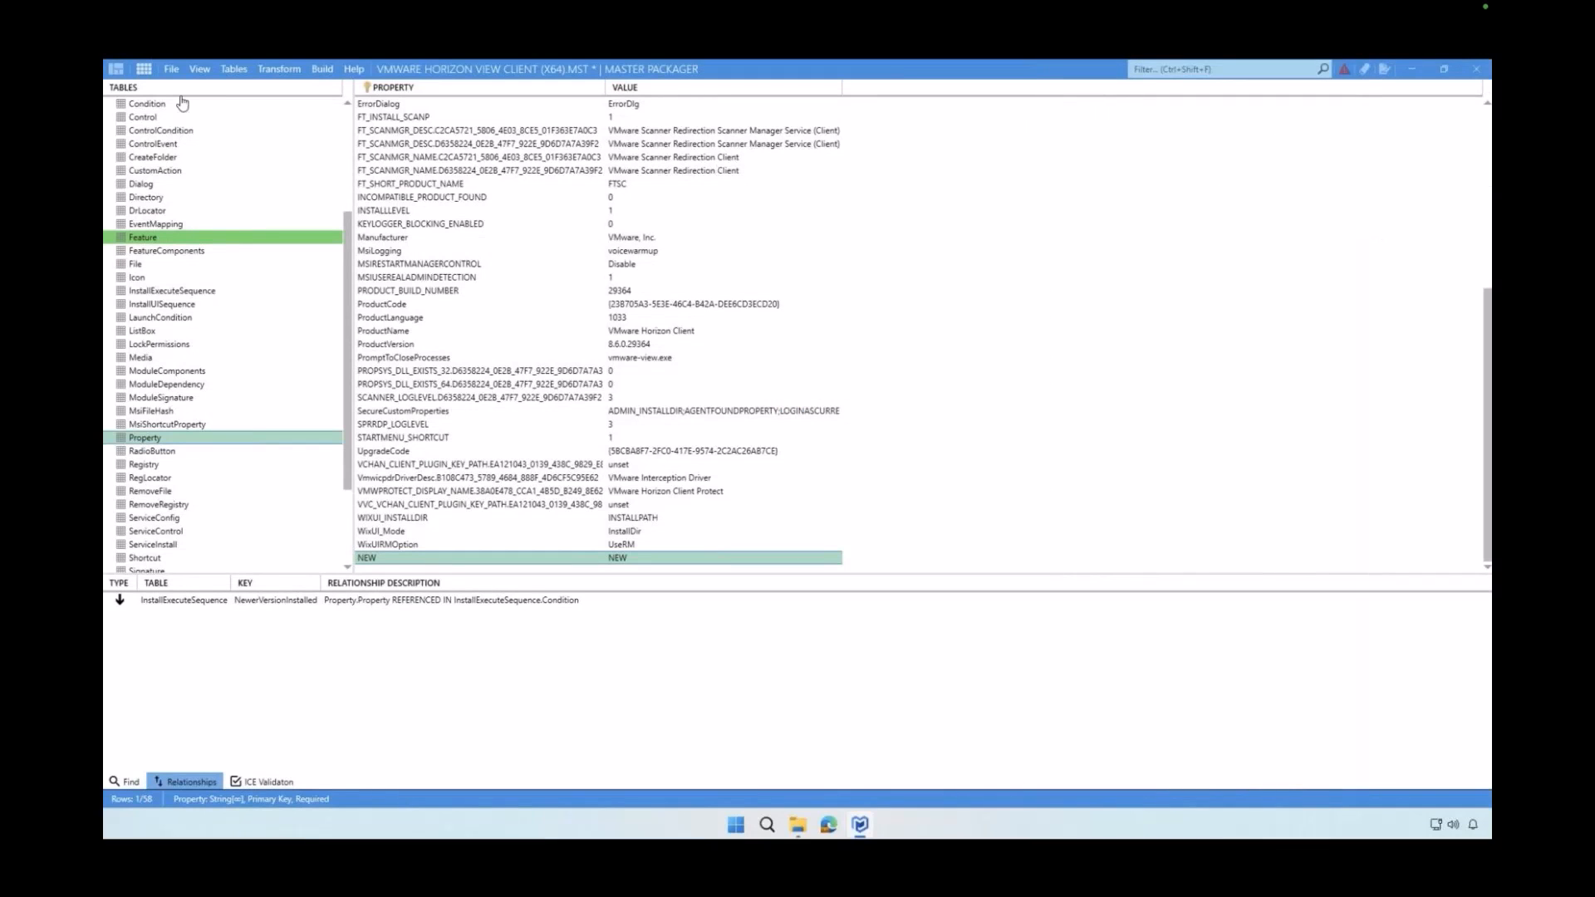
{"action": "left_click", "coordinate": [117, 69]}
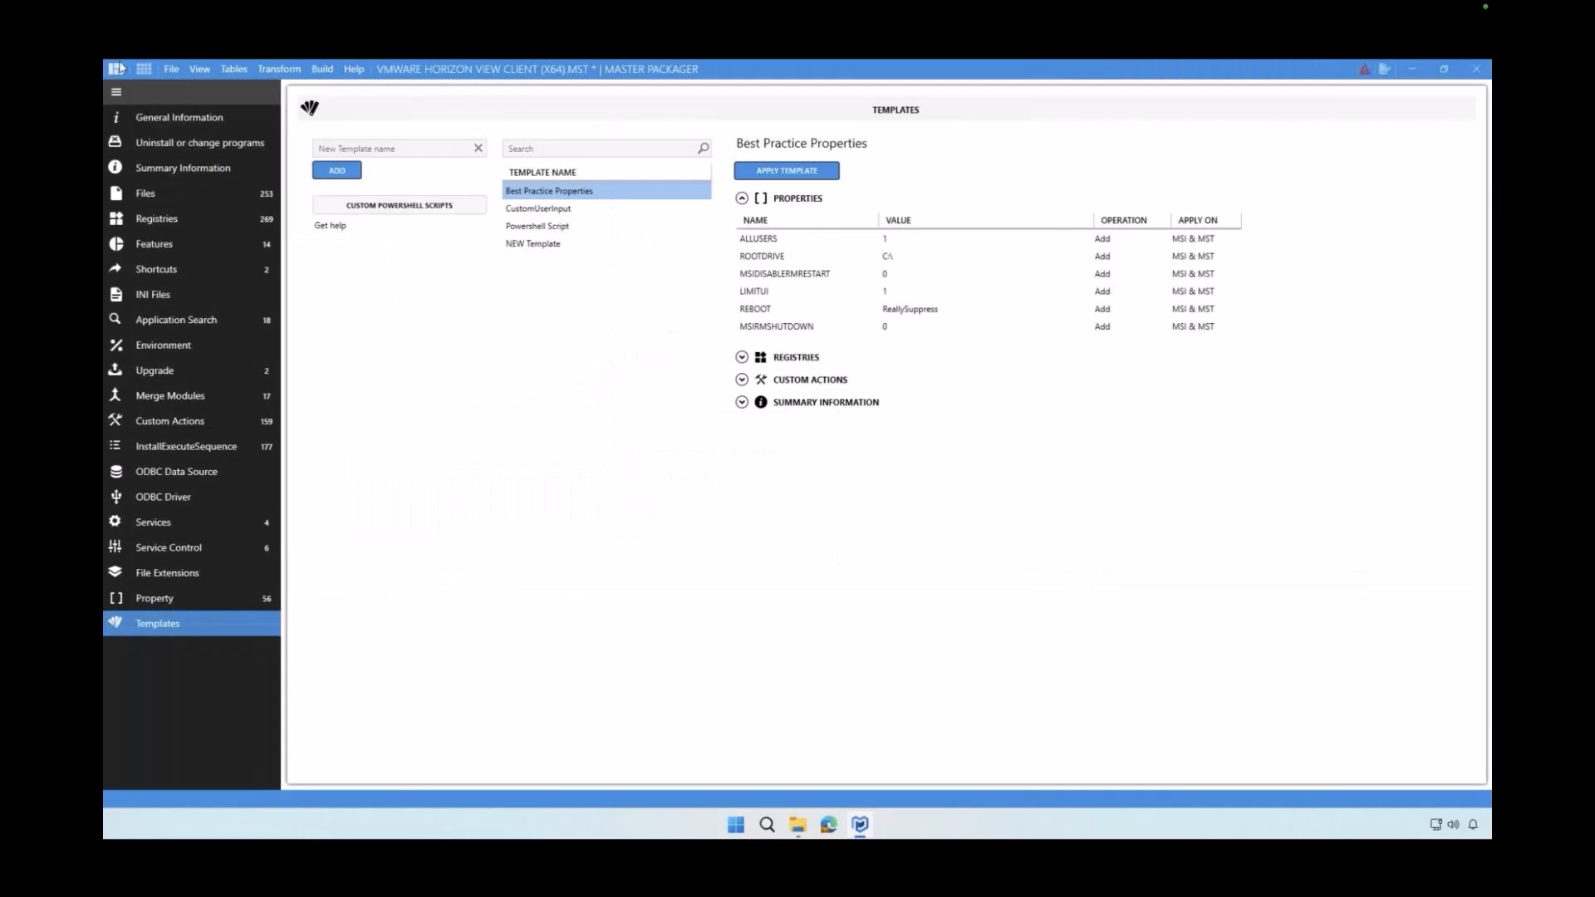
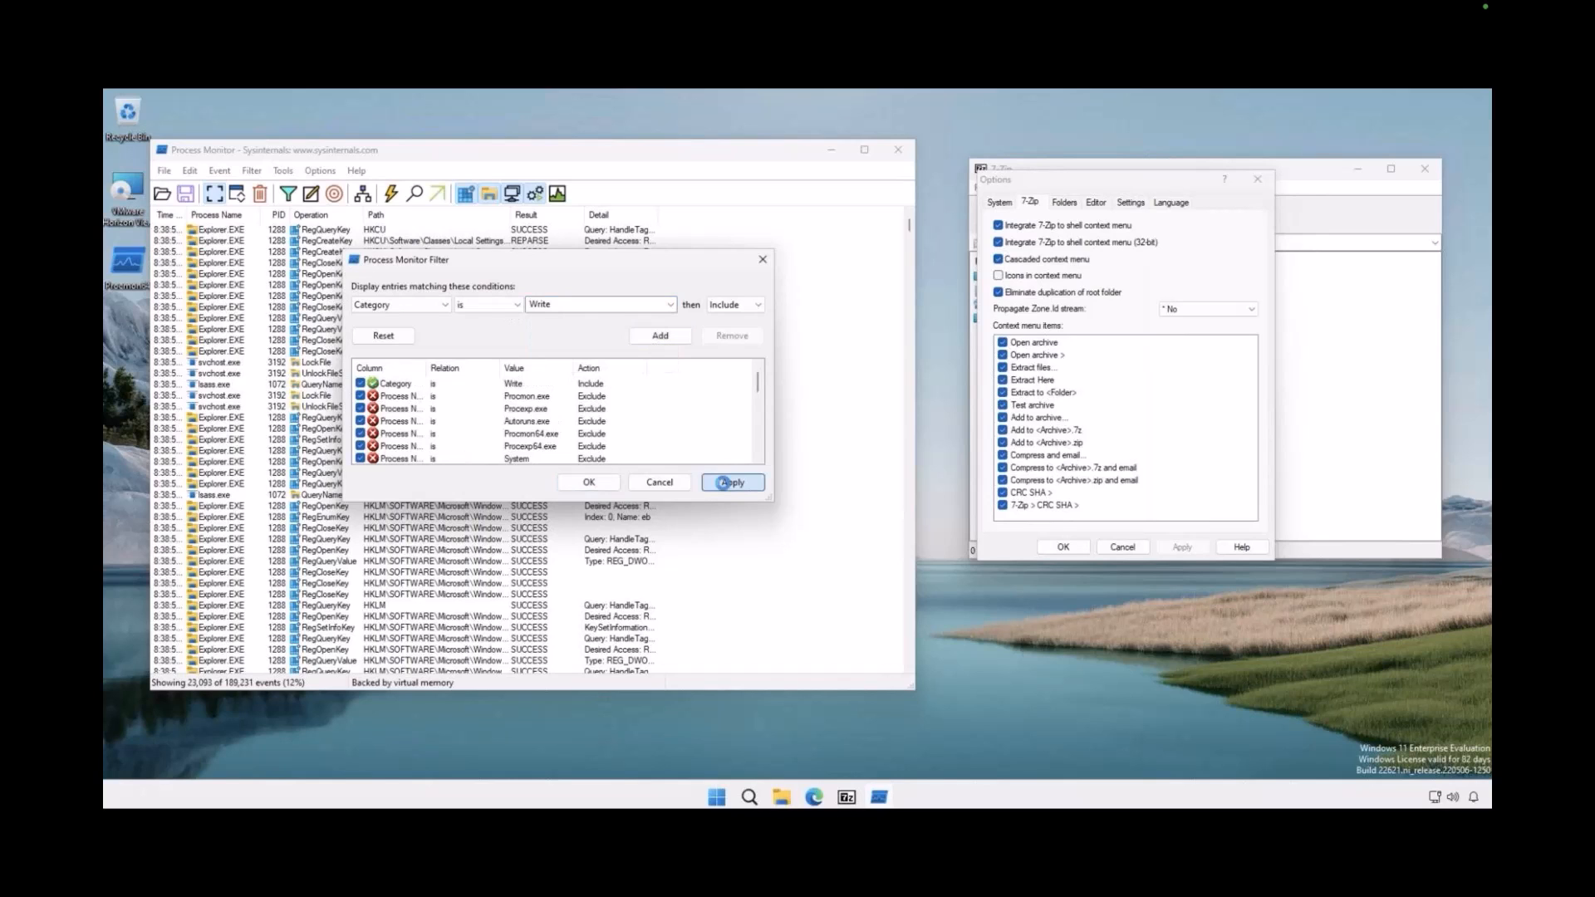
Capture the write events from applying 7-Zip's Icons in context menu option, using the Category is Write filter and a cleared Process Monitor log
{"action": "left_click", "coordinate": [587, 482]}
{"action": "left_click", "coordinate": [260, 195]}
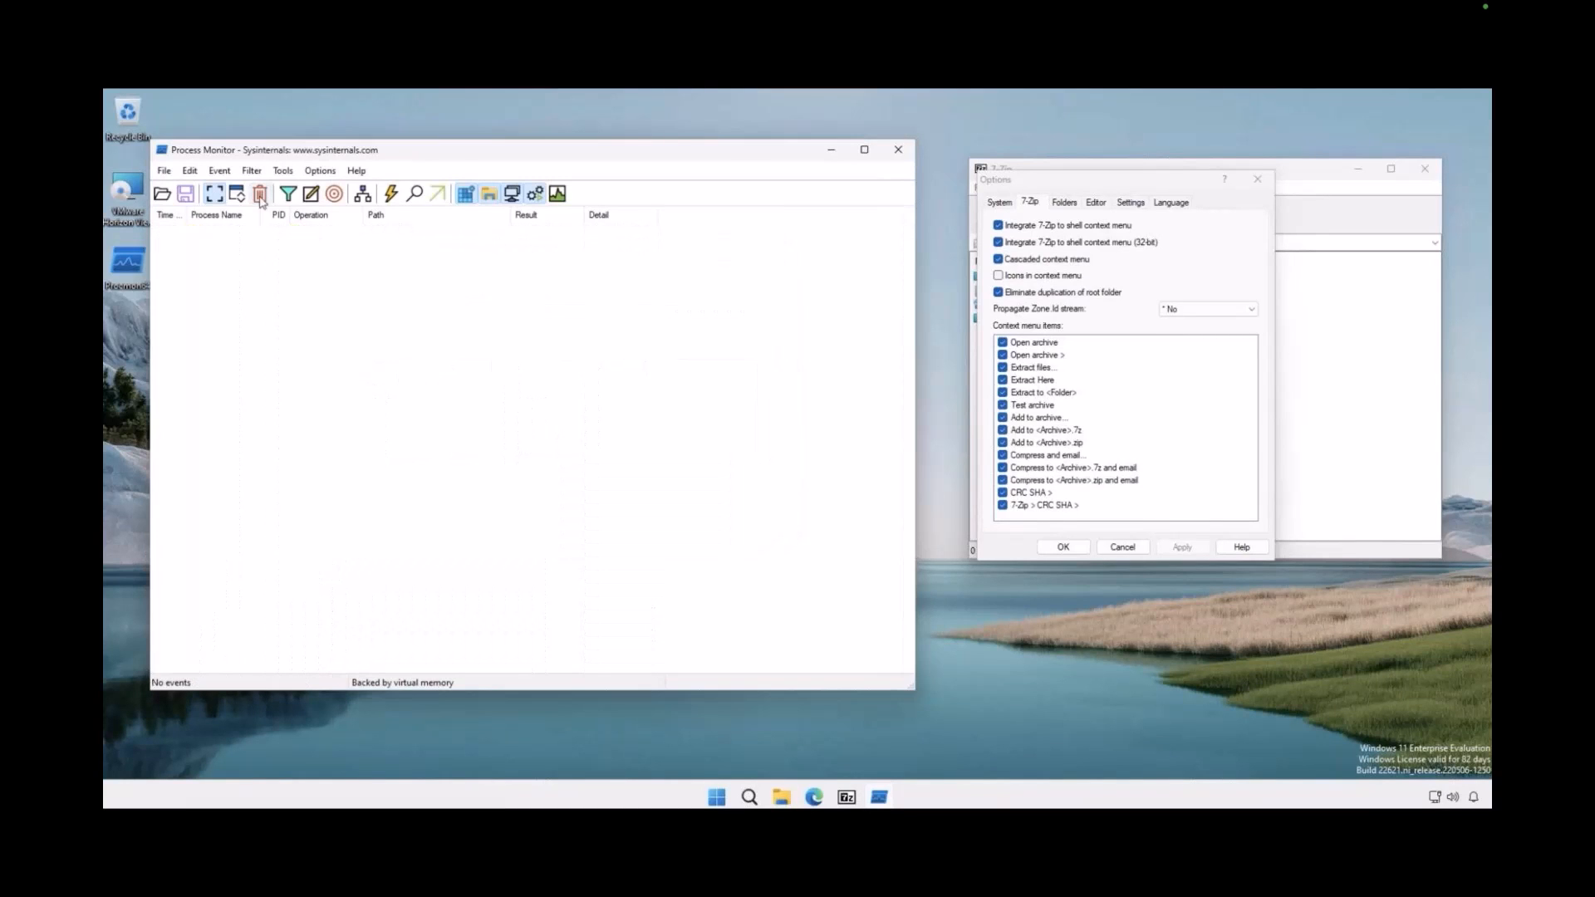
{"action": "left_click", "coordinate": [998, 276]}
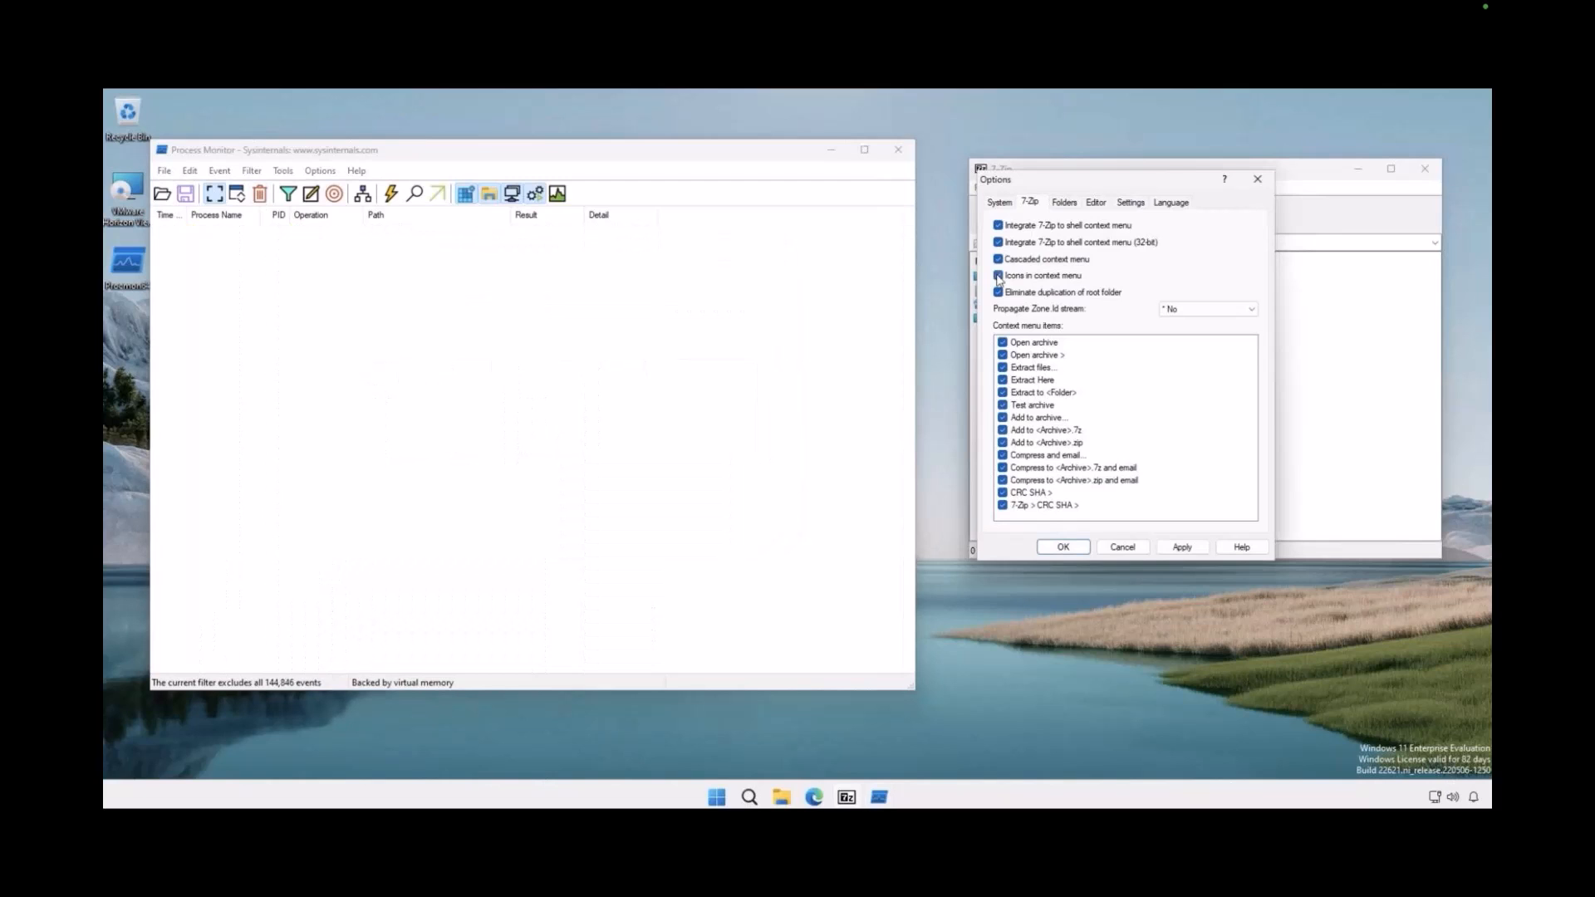
{"action": "left_click", "coordinate": [1182, 546]}
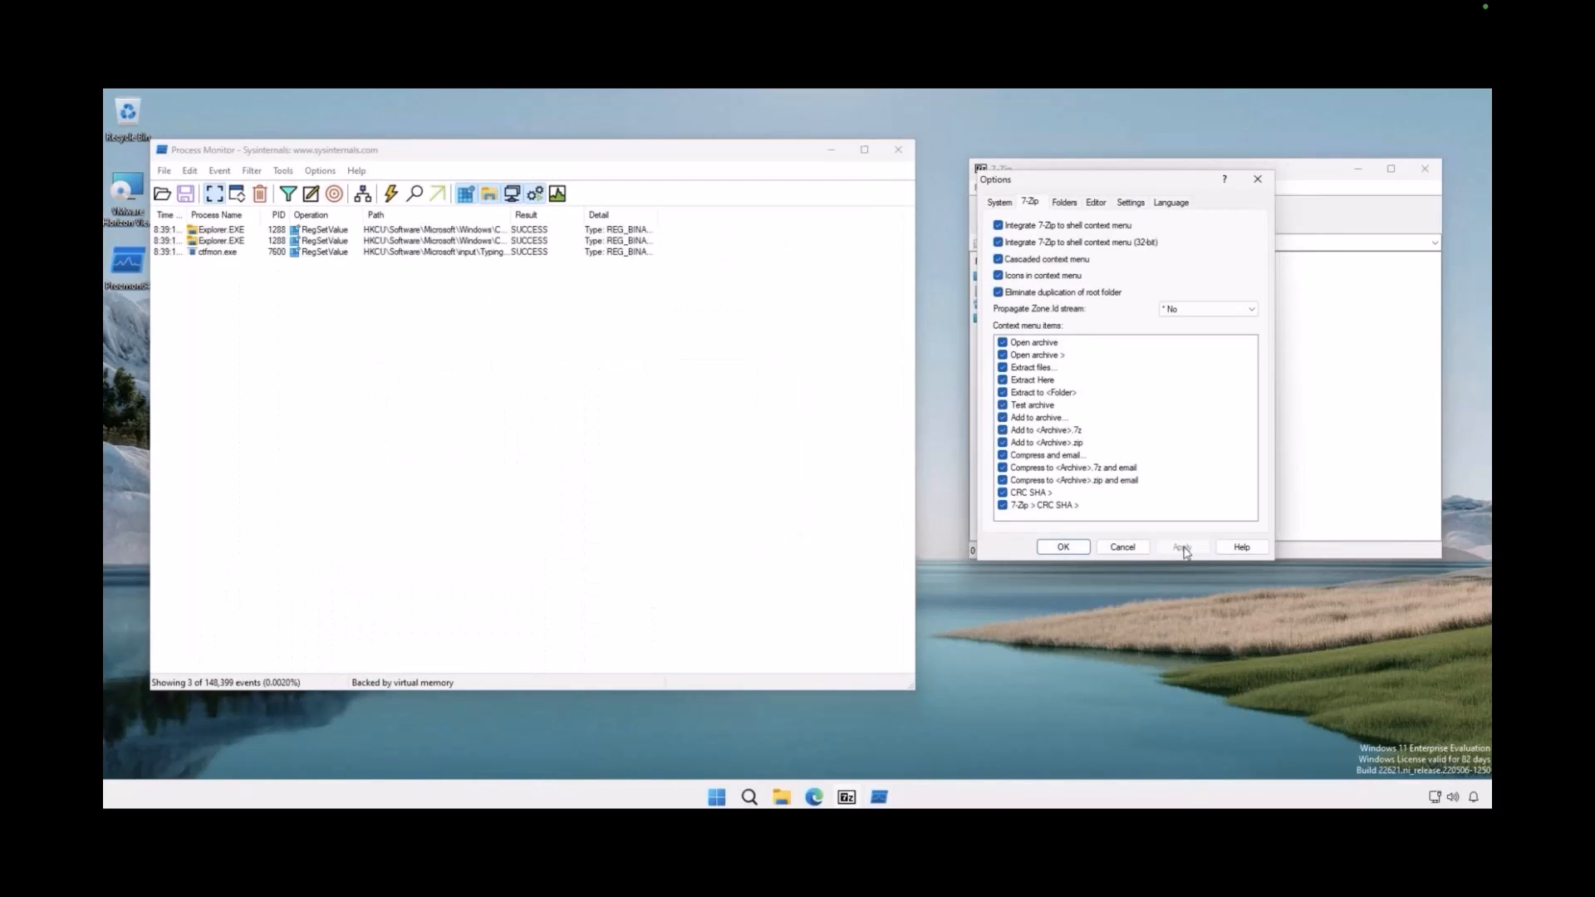
{"action": "left_click", "coordinate": [218, 198]}
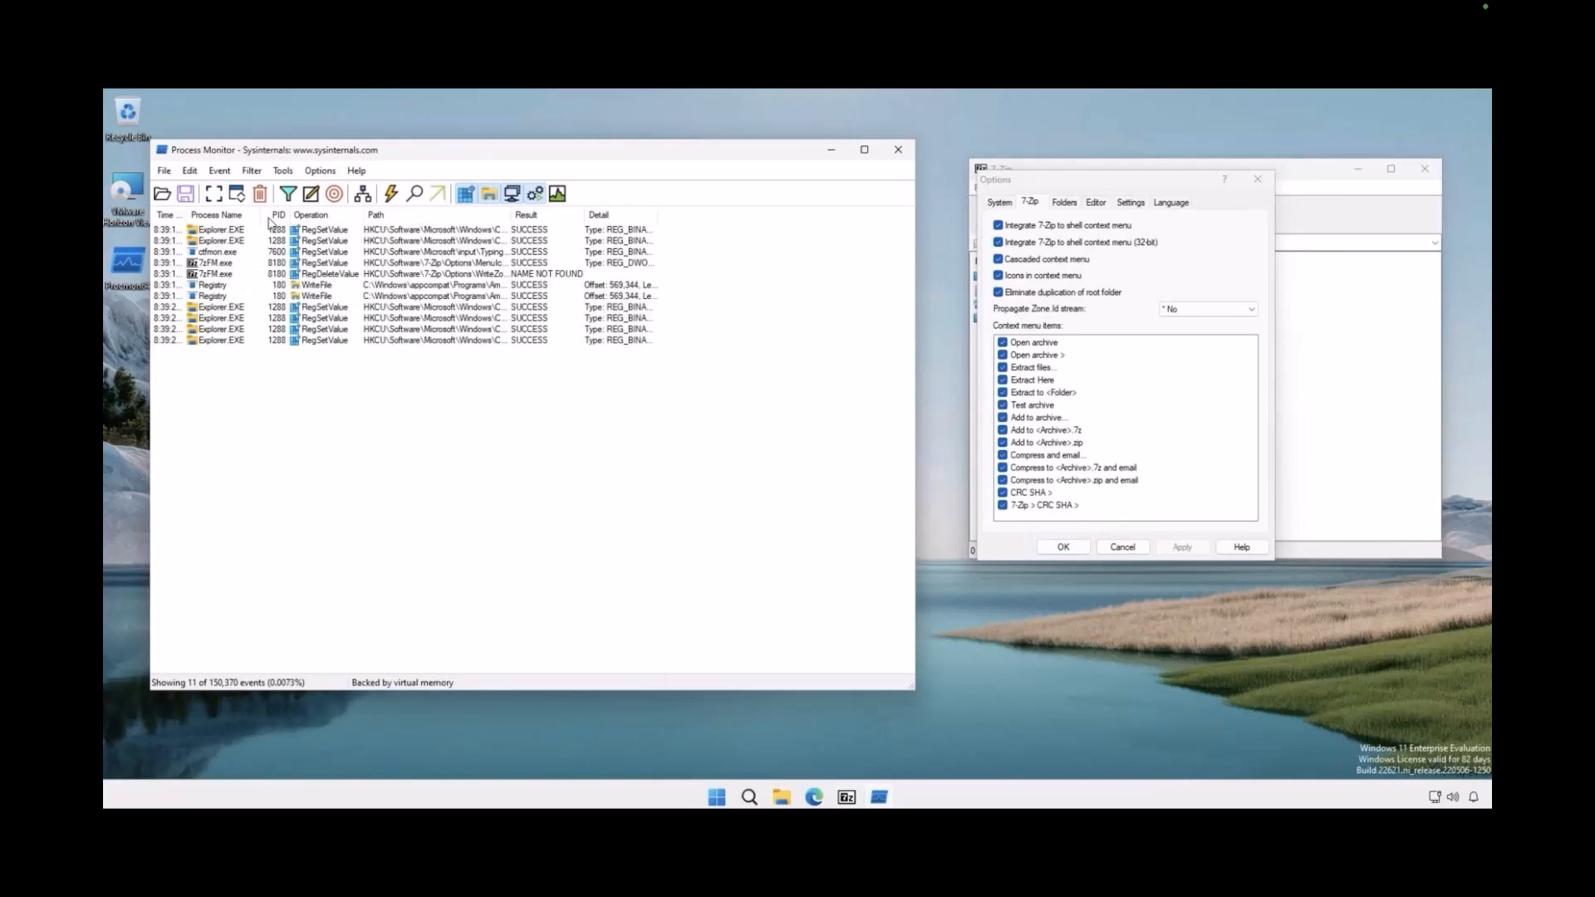
Widen the Path column and jump from the 7zFM.exe MenuIcons event to its value in Registry Editor, selecting MenuIcons and shrinking the window
{"action": "left_click", "coordinate": [415, 274]}
{"action": "left_click_drag", "start_coordinate": [510, 215], "coordinate": [612, 215]}
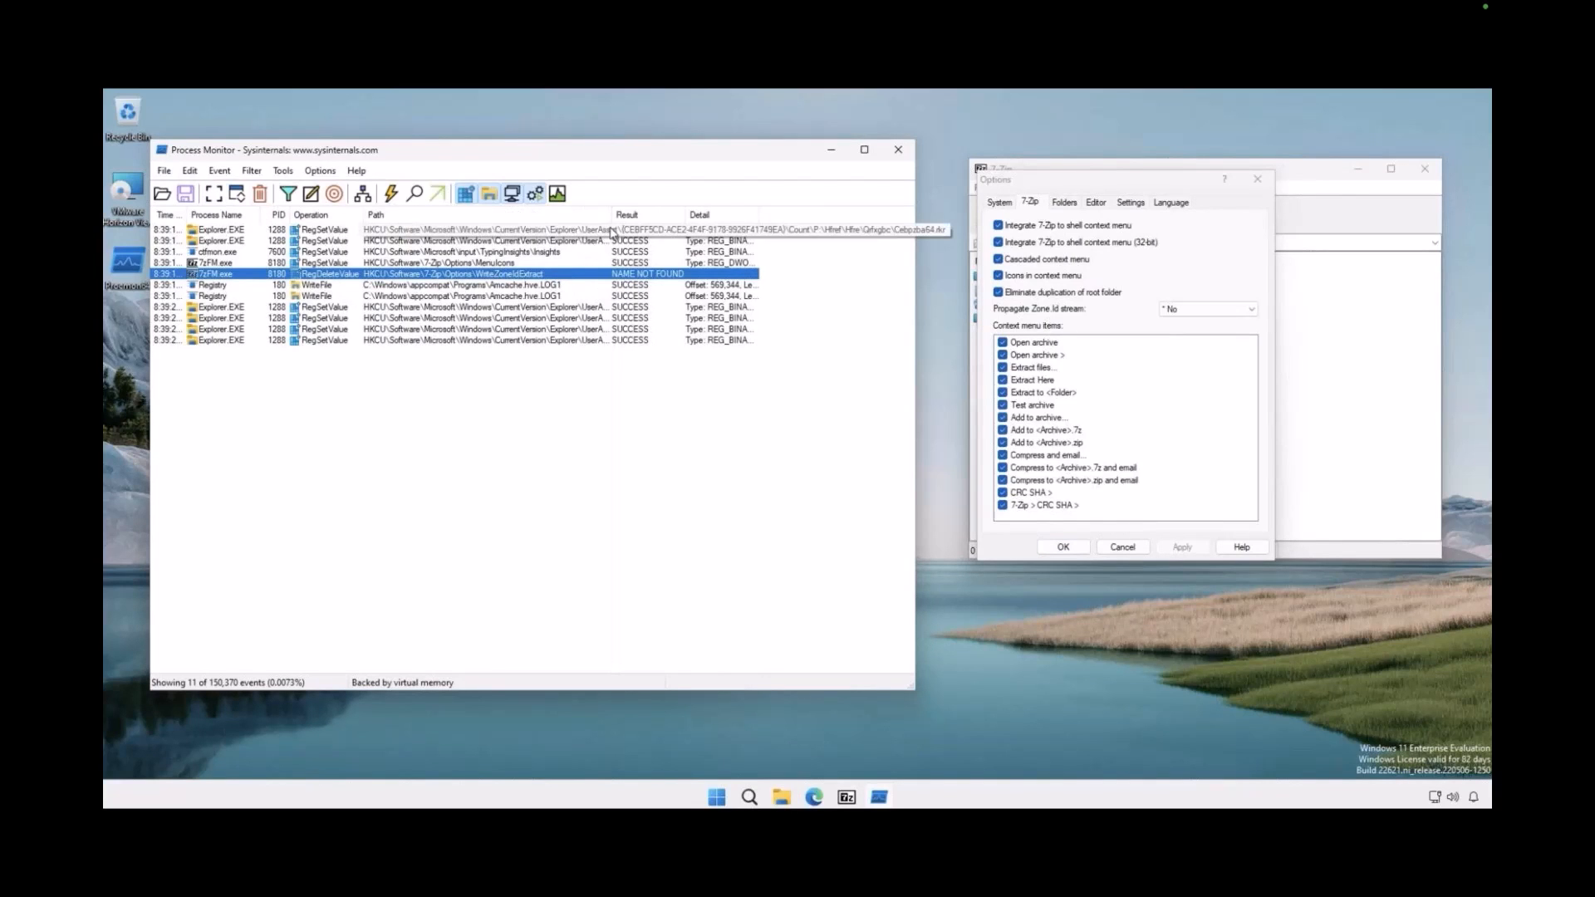
{"action": "left_click", "coordinate": [227, 264]}
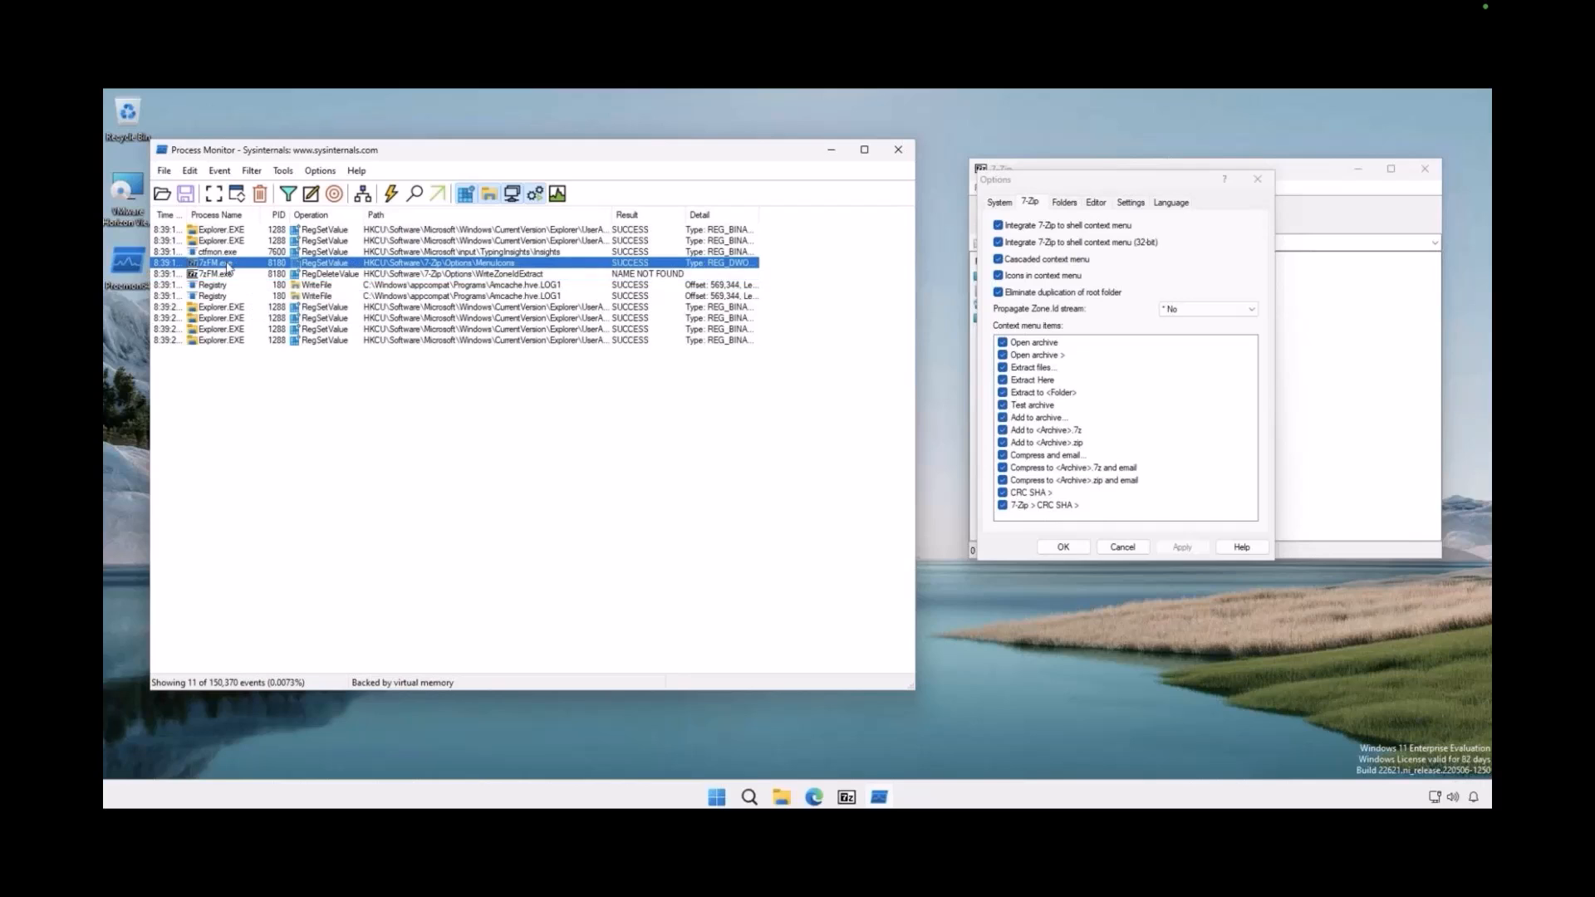
{"action": "right_click", "coordinate": [413, 266]}
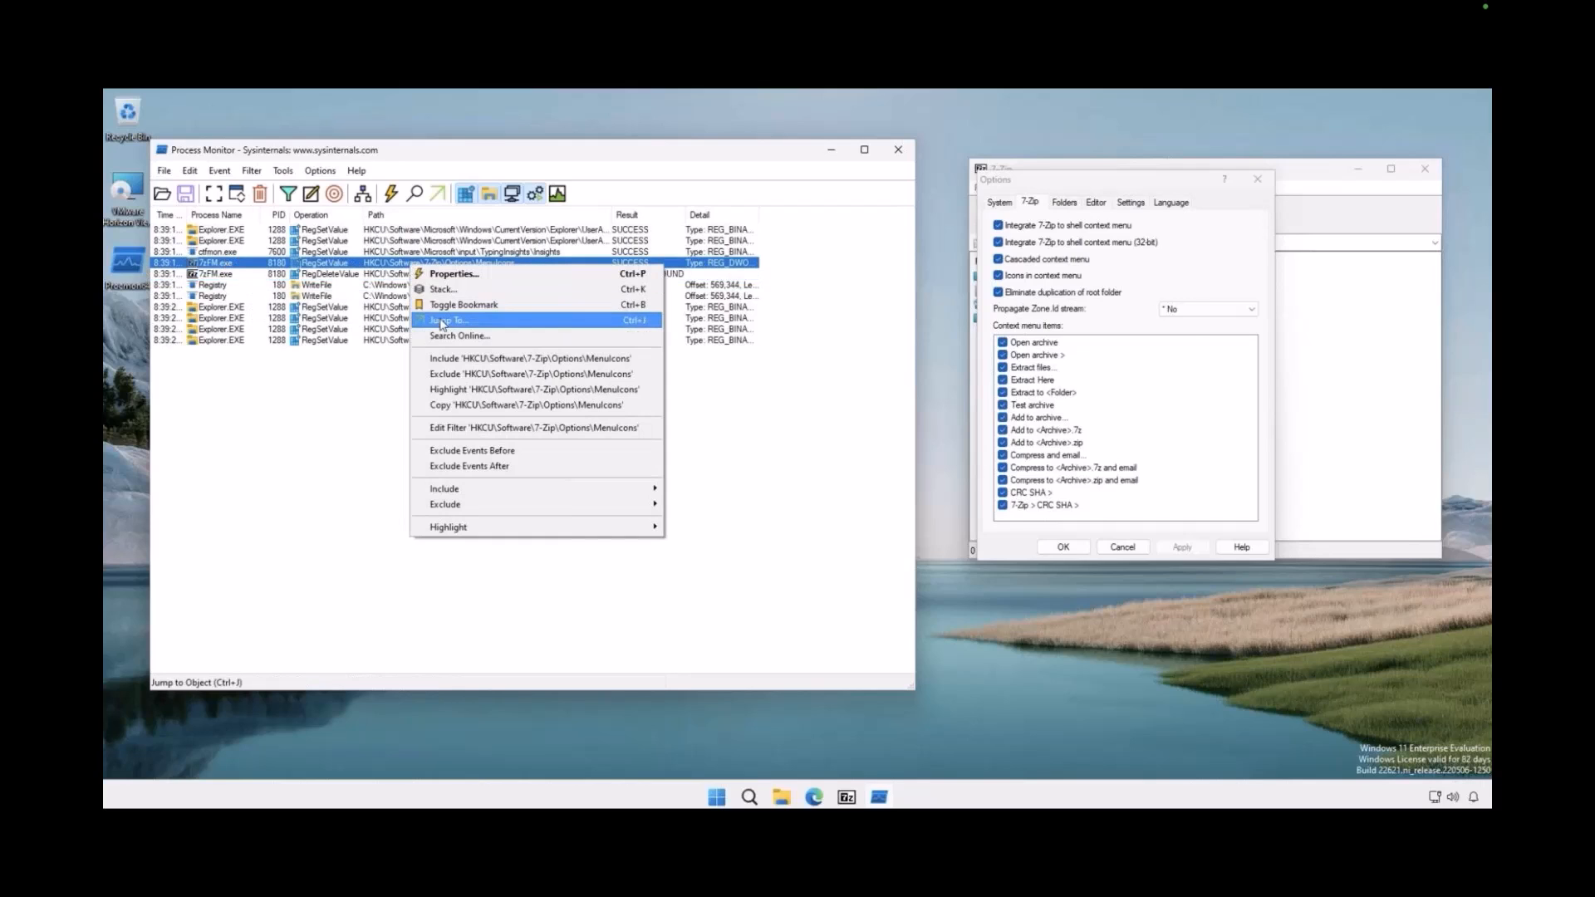
{"action": "left_click", "coordinate": [441, 322]}
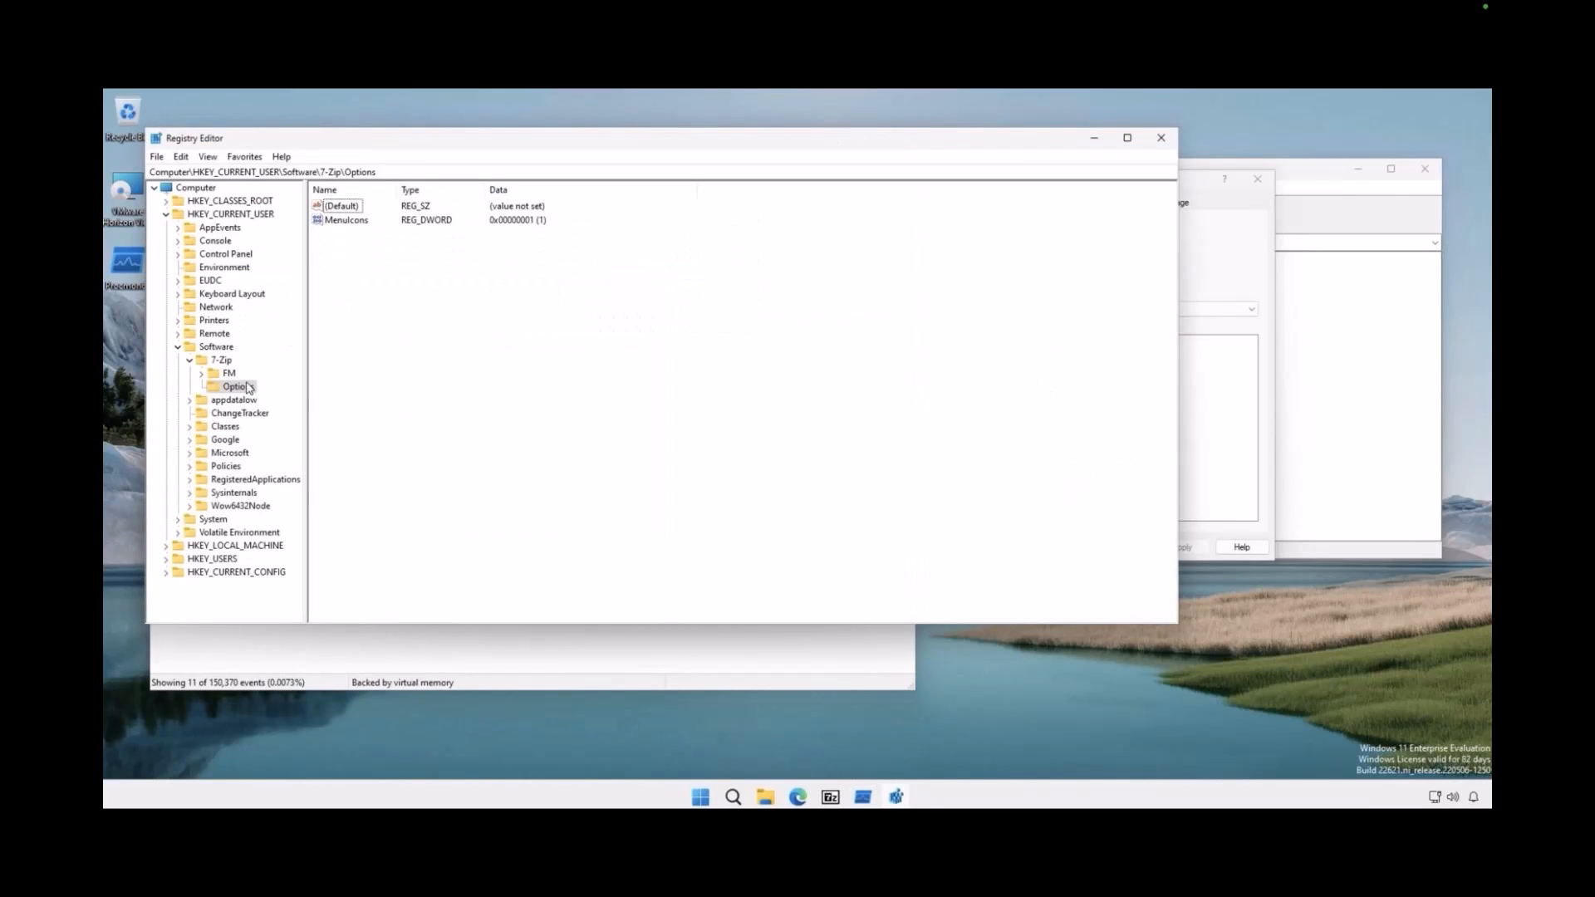
{"action": "left_click", "coordinate": [346, 220]}
{"action": "left_click_drag", "start_coordinate": [1182, 624], "coordinate": [779, 642]}
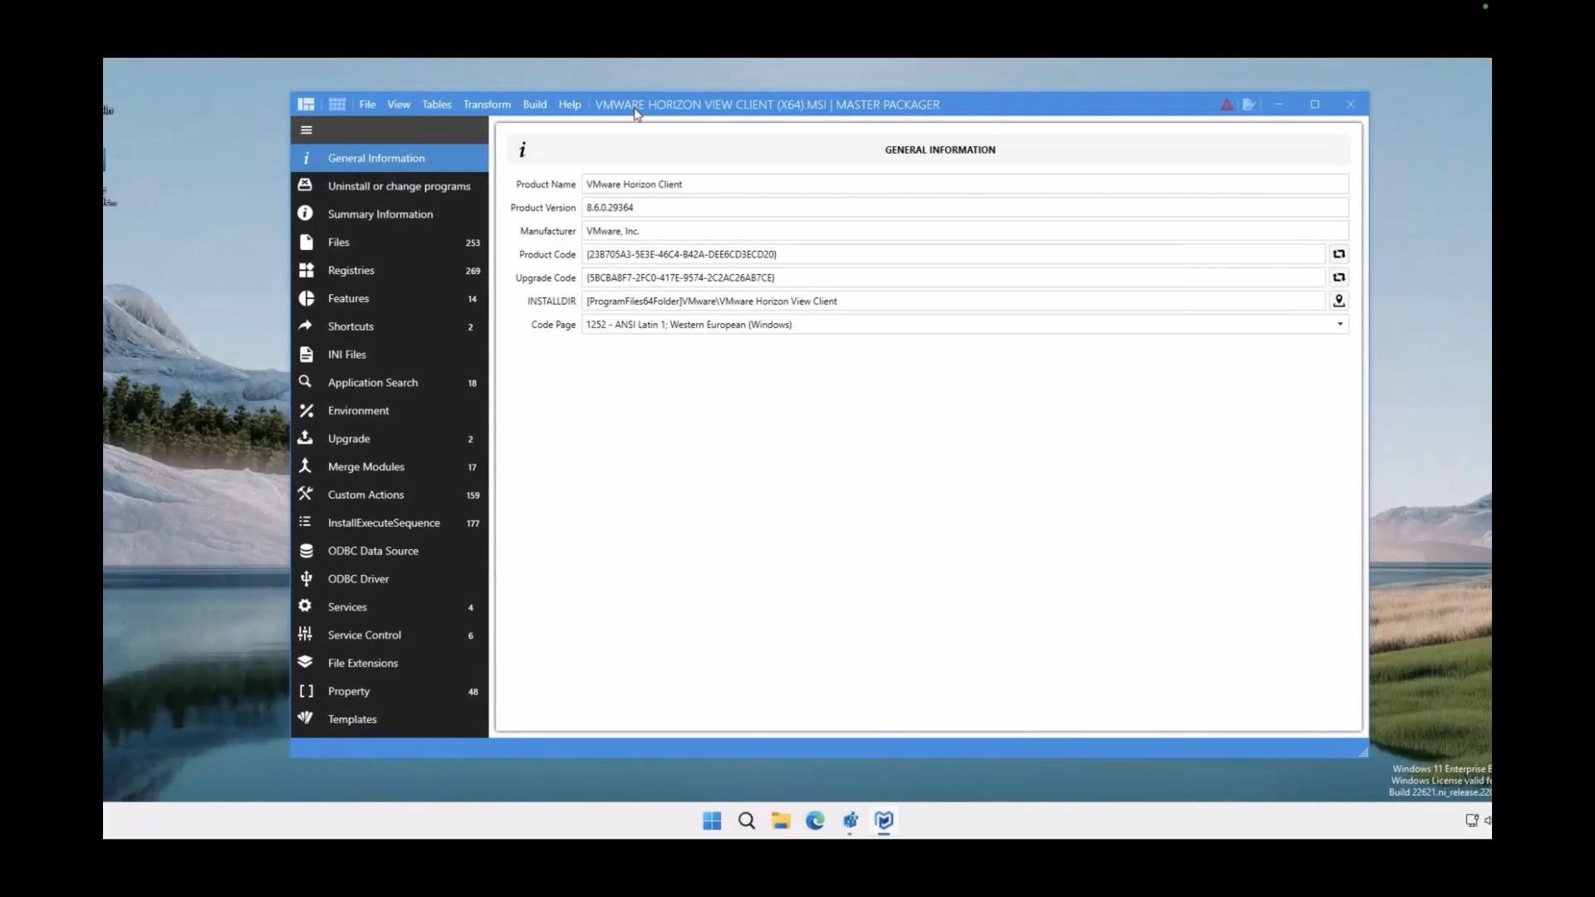
Add the predefined custom action Apply HKCU registries to all users to the VMware Horizon Client package
{"action": "left_click", "coordinate": [381, 500]}
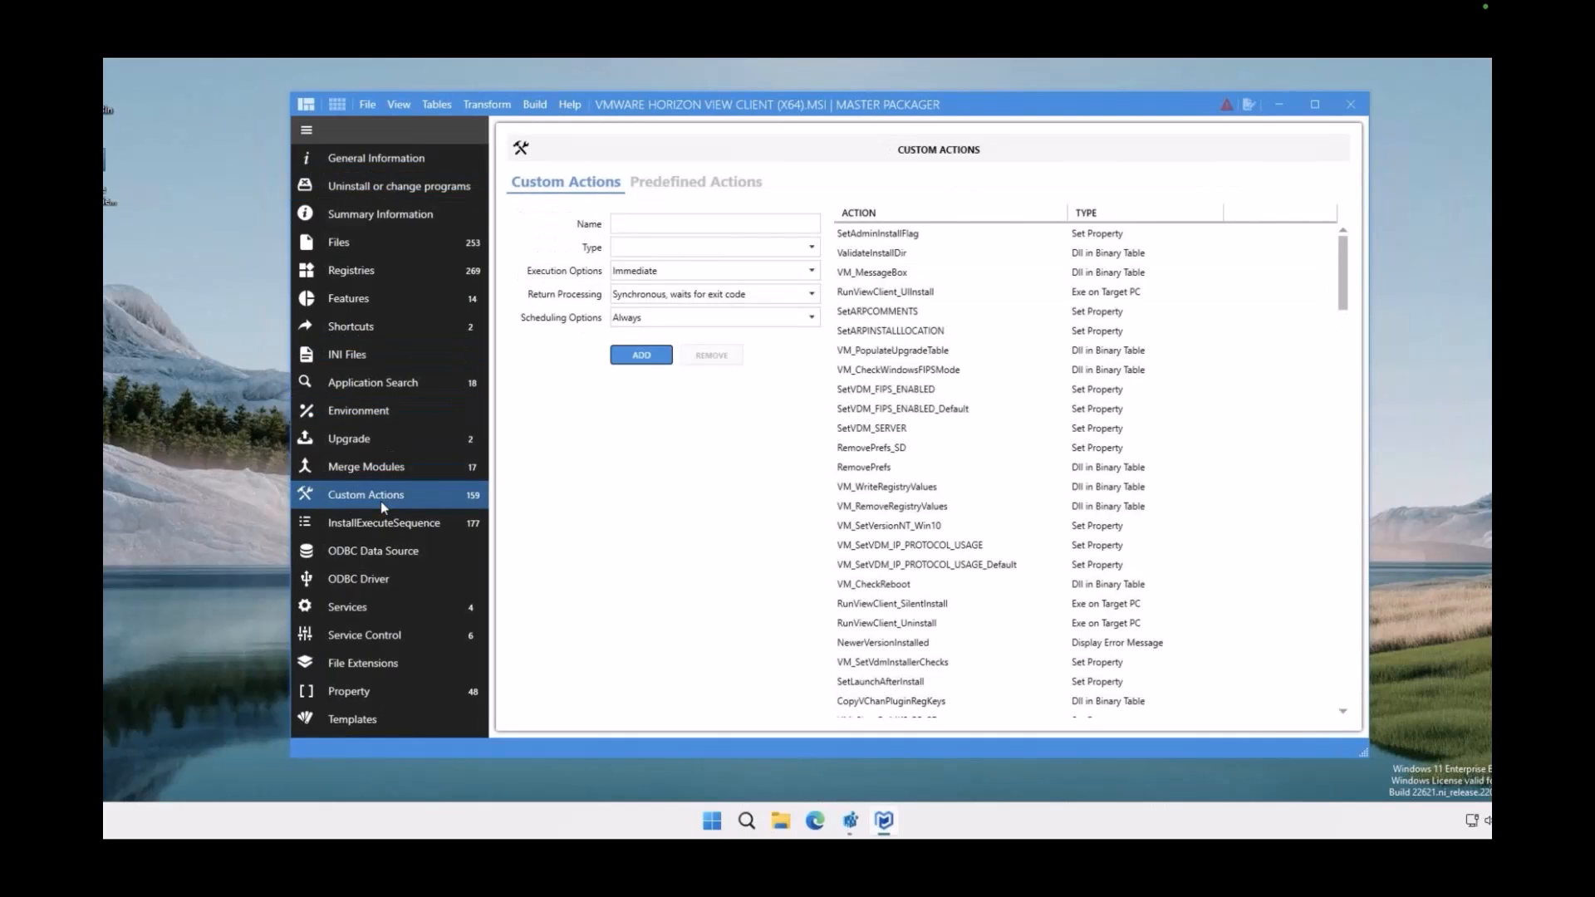
{"action": "left_click", "coordinate": [689, 182]}
{"action": "left_click", "coordinate": [659, 238]}
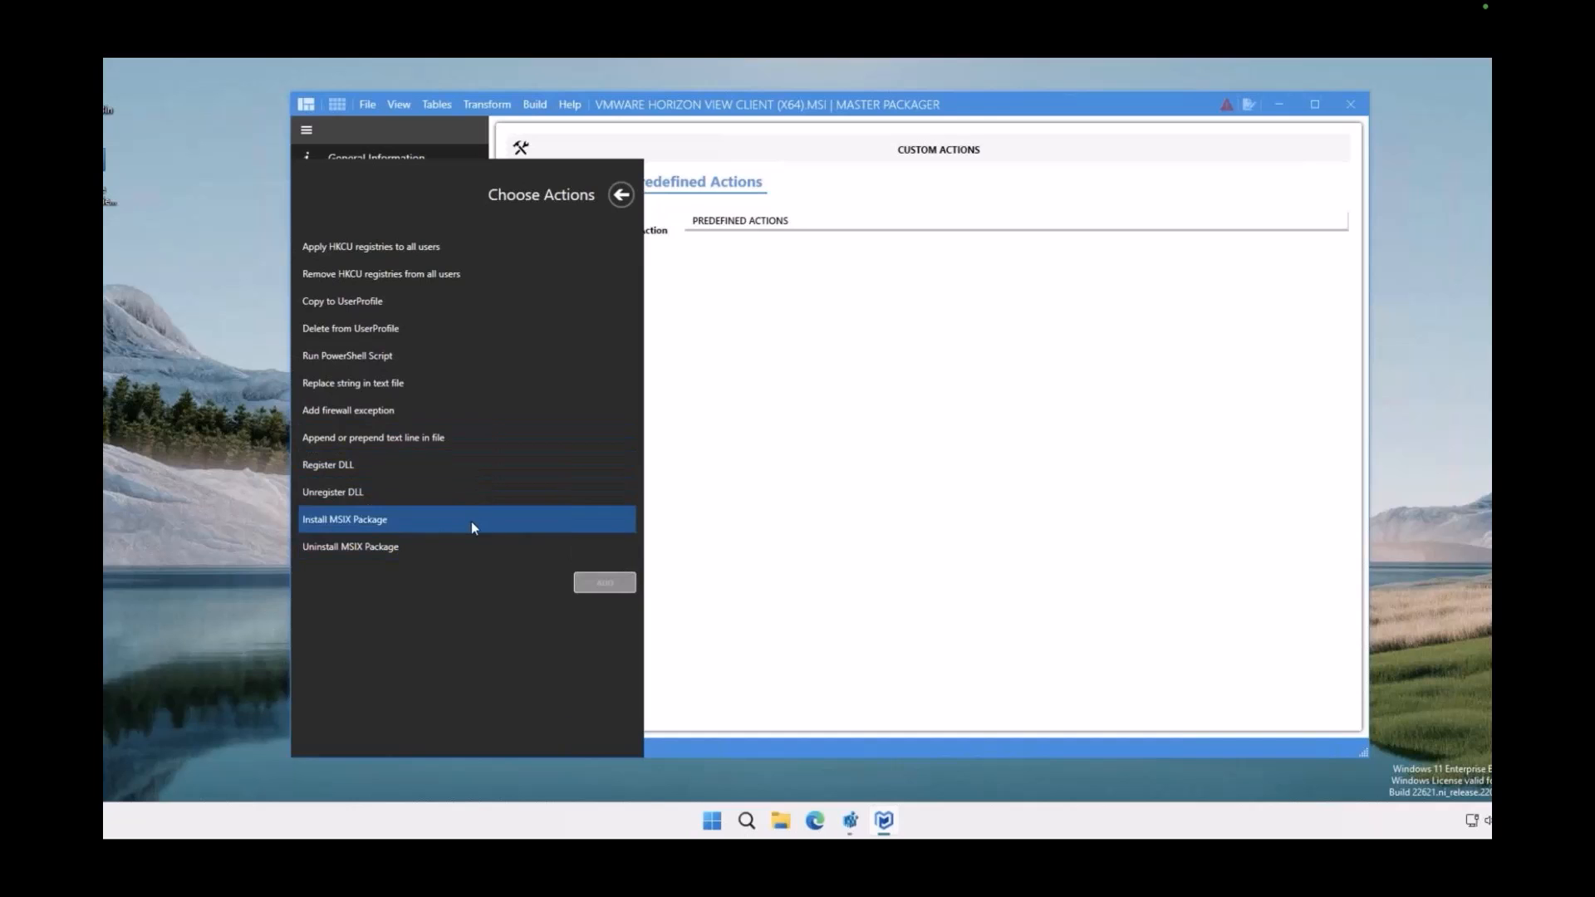
{"action": "left_click", "coordinate": [466, 252]}
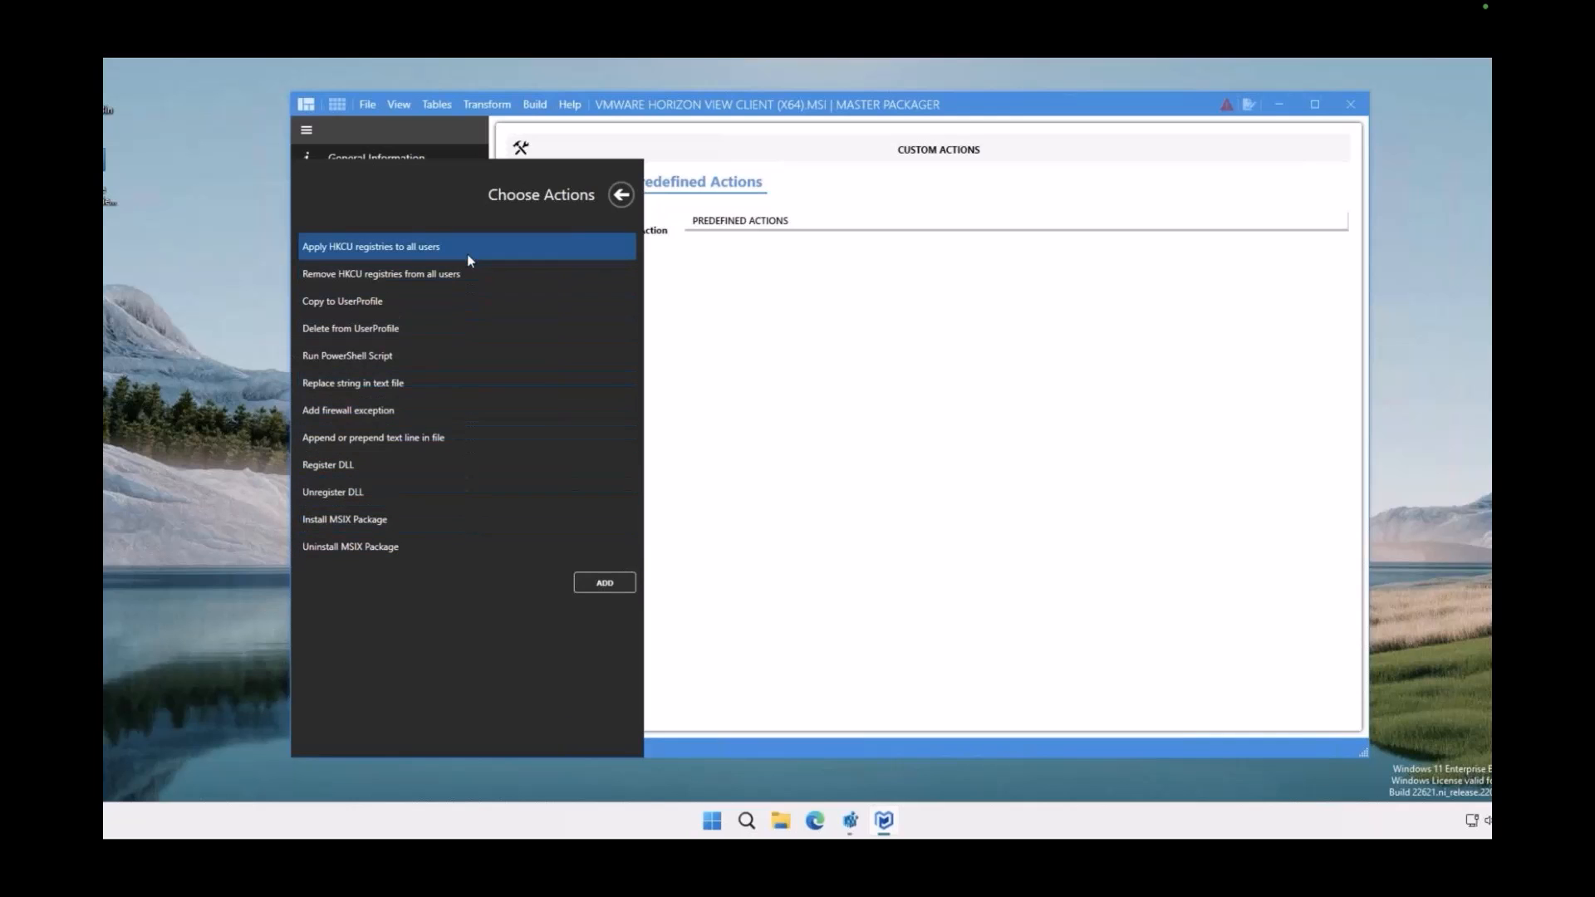
{"action": "left_click", "coordinate": [604, 582]}
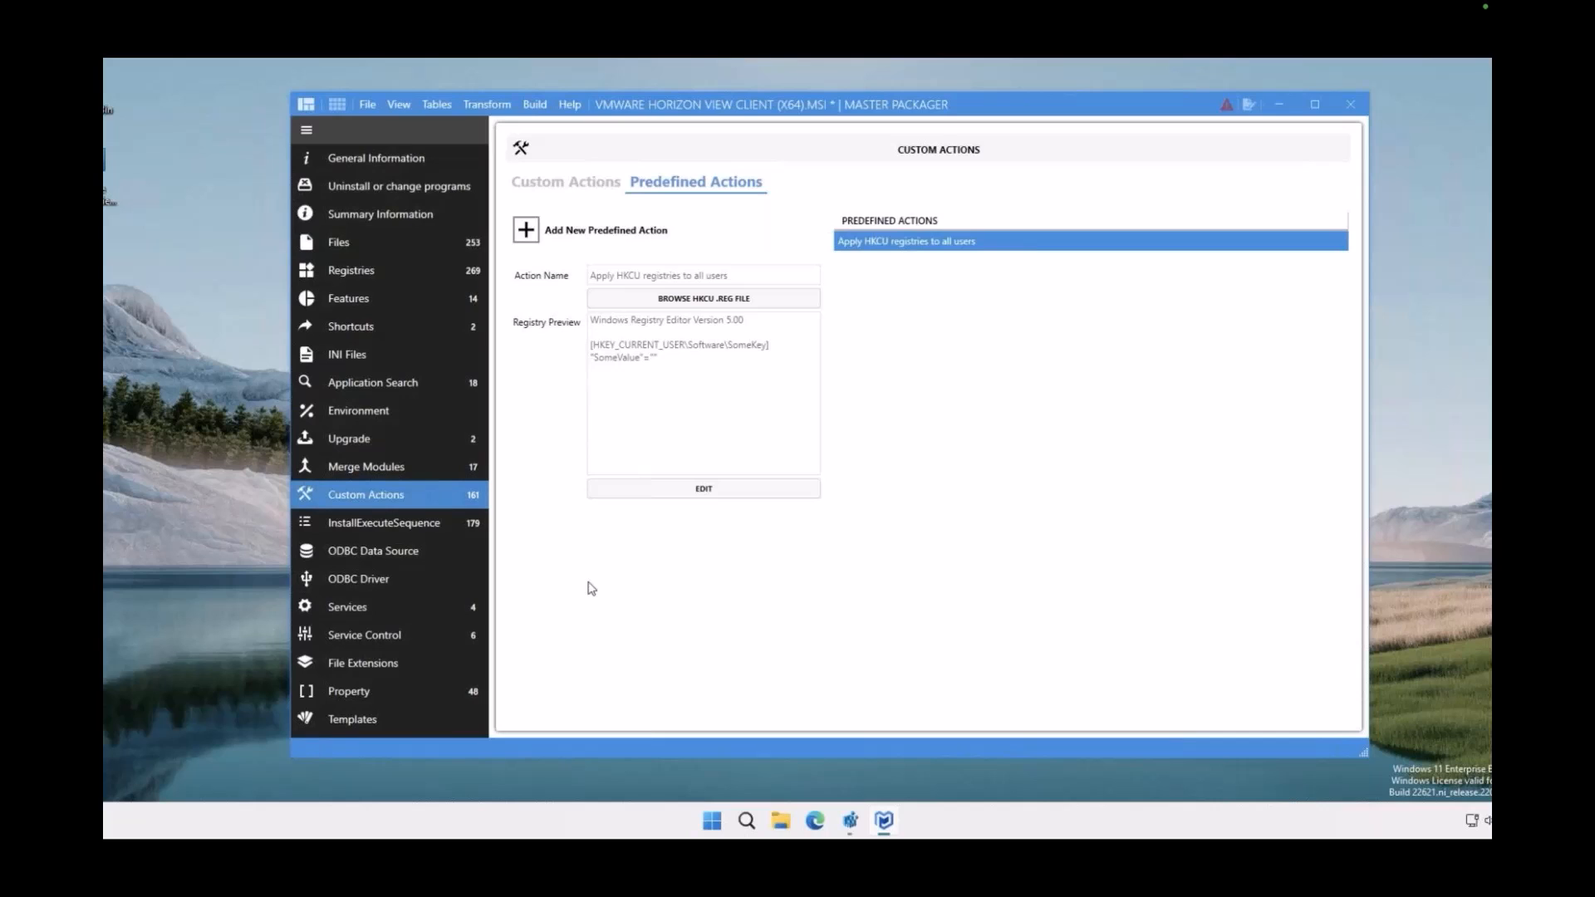
Examine the HKCU action's registry script in its editor, then finish and return to the predefined actions
{"action": "left_click", "coordinate": [705, 489]}
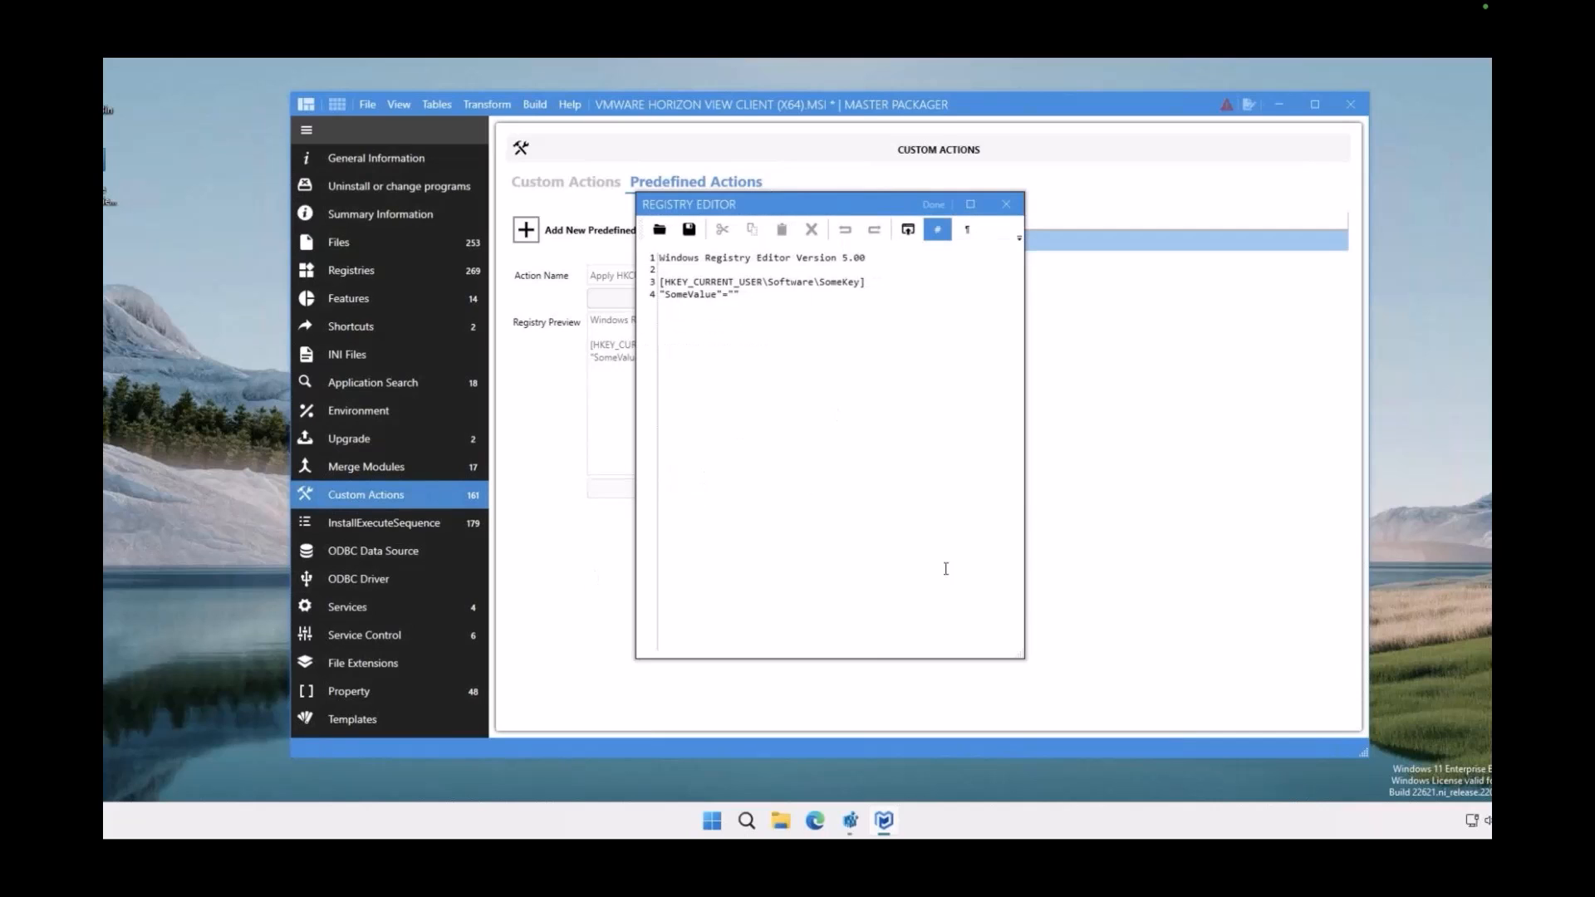
{"action": "left_click_drag", "start_coordinate": [943, 562], "coordinate": [654, 249]}
{"action": "left_click", "coordinate": [697, 312]}
{"action": "left_click", "coordinate": [934, 204]}
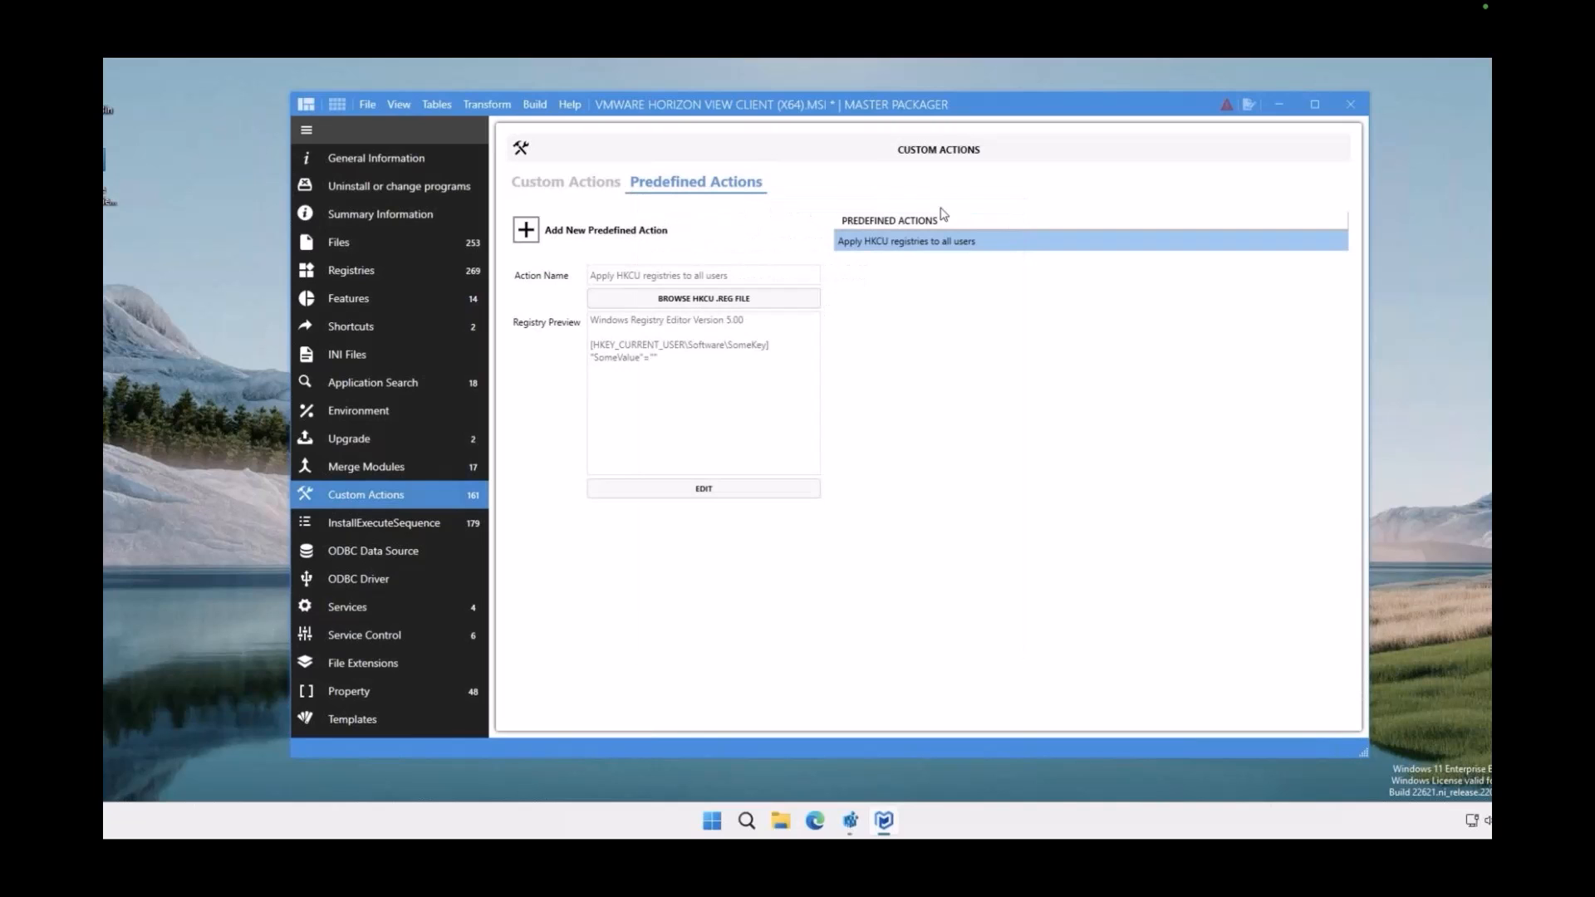
Add the predefined custom action Run PowerShell Script to the package
{"action": "left_click", "coordinate": [616, 230]}
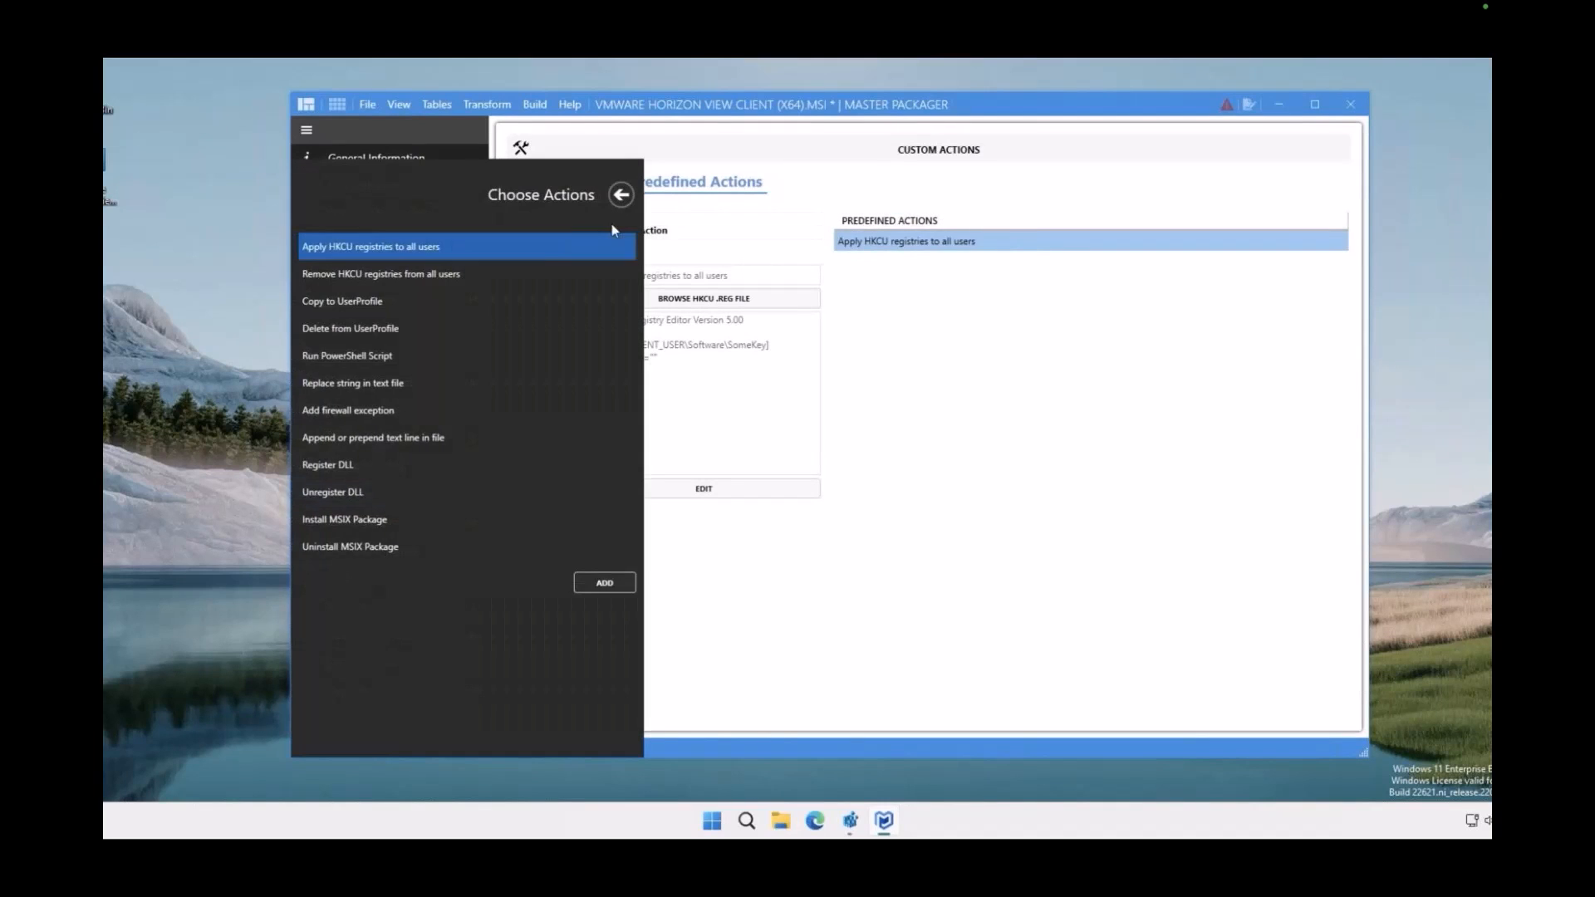
{"action": "left_click", "coordinate": [430, 355]}
{"action": "left_click", "coordinate": [605, 582]}
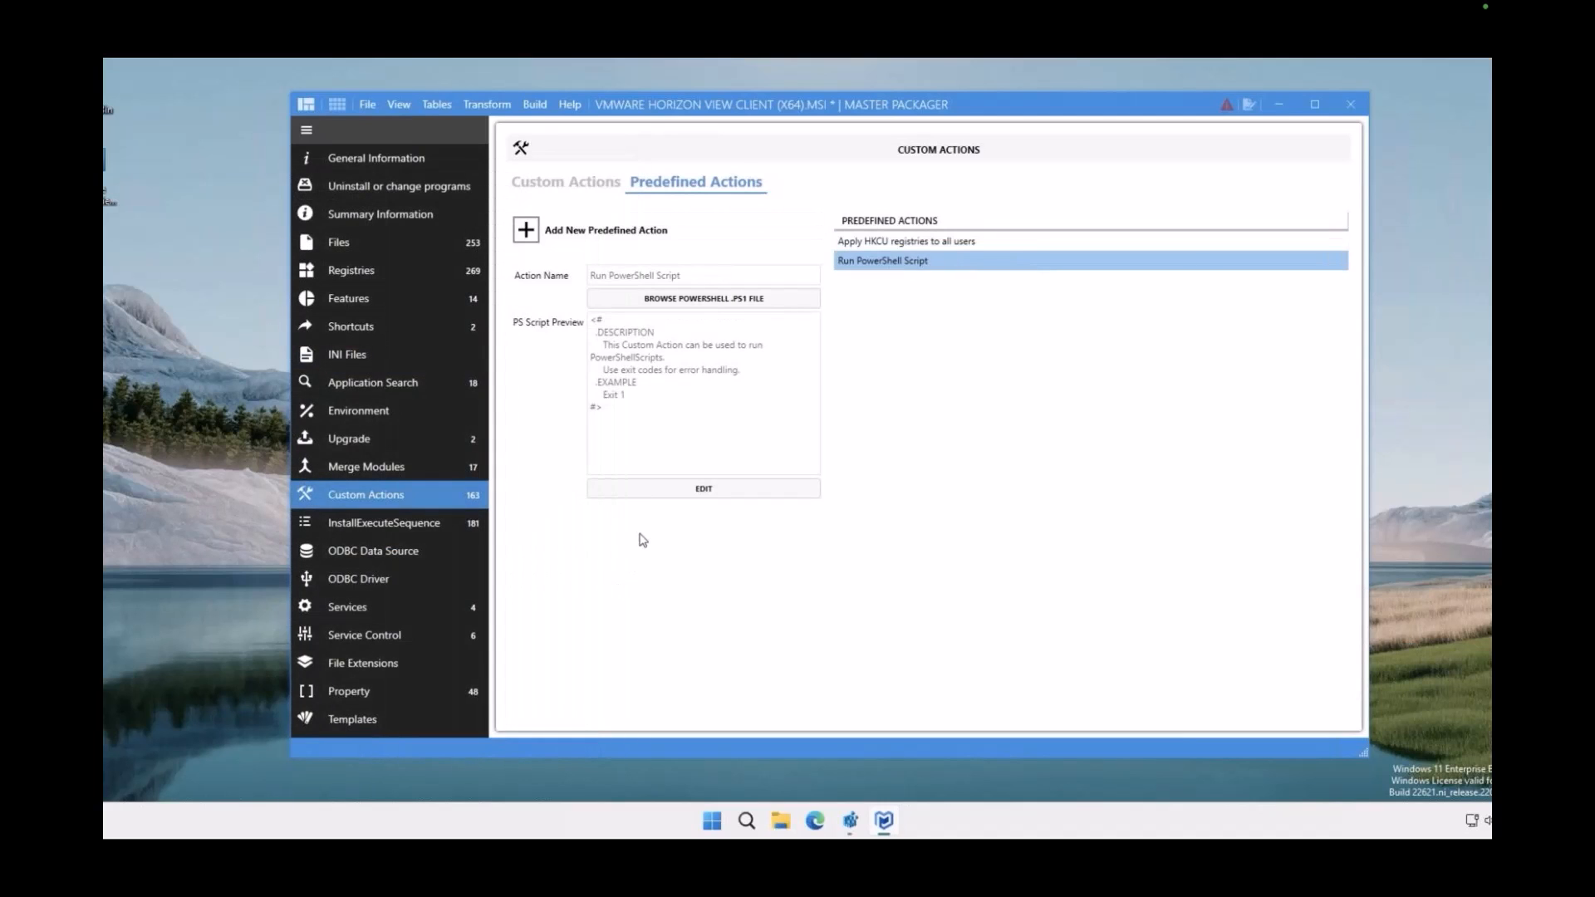
Add the predefined custom action Add firewall exception to the package
{"action": "left_click", "coordinate": [557, 231]}
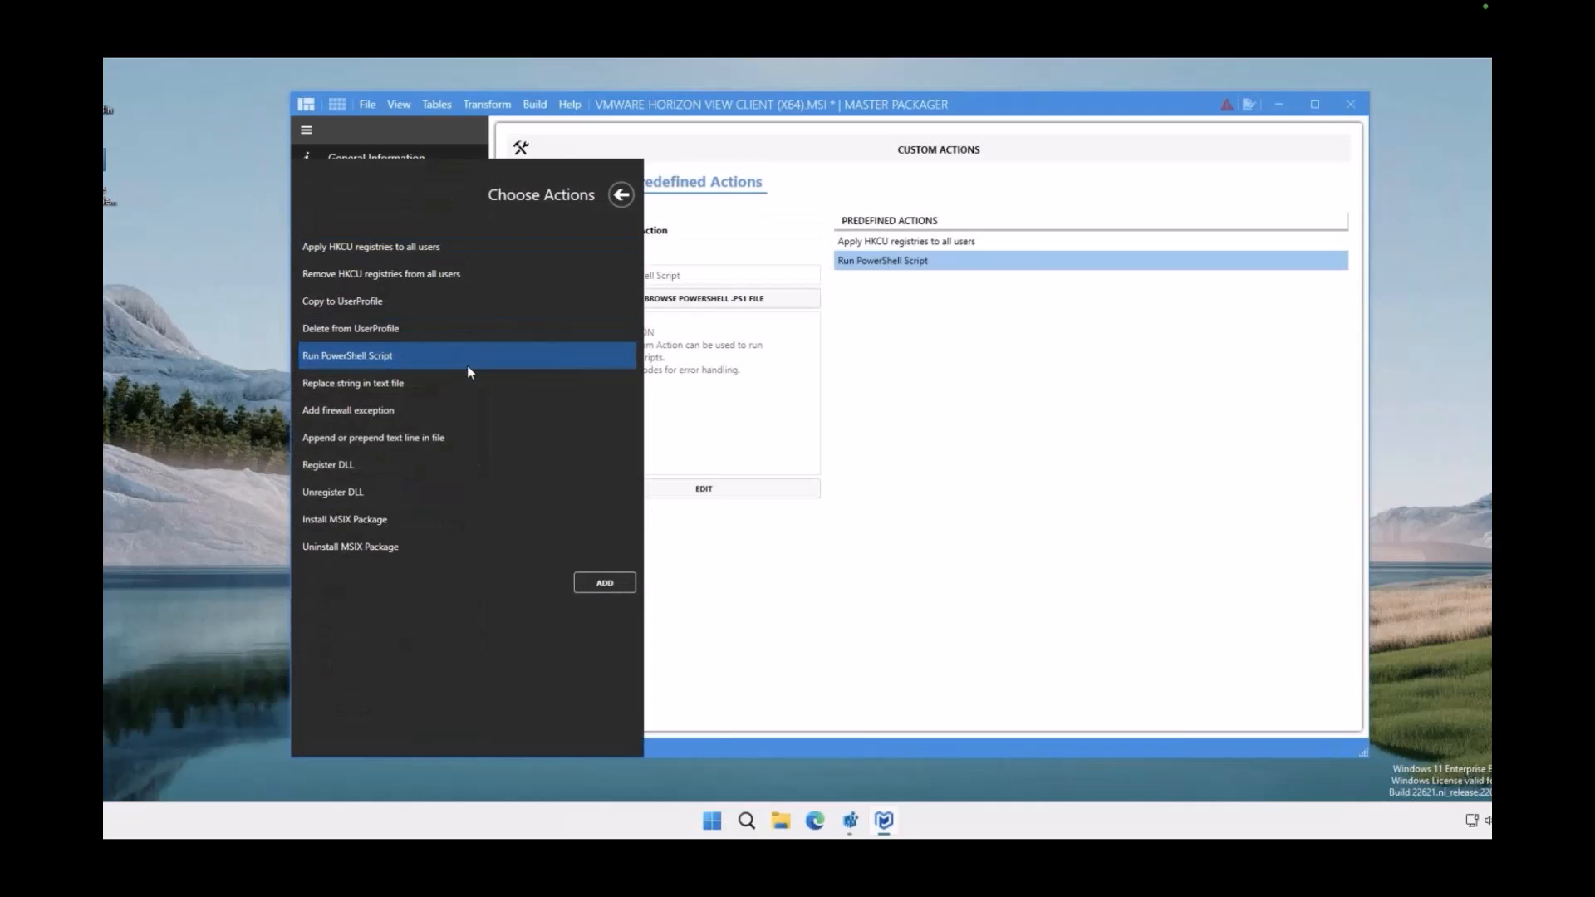
{"action": "left_click", "coordinate": [461, 410]}
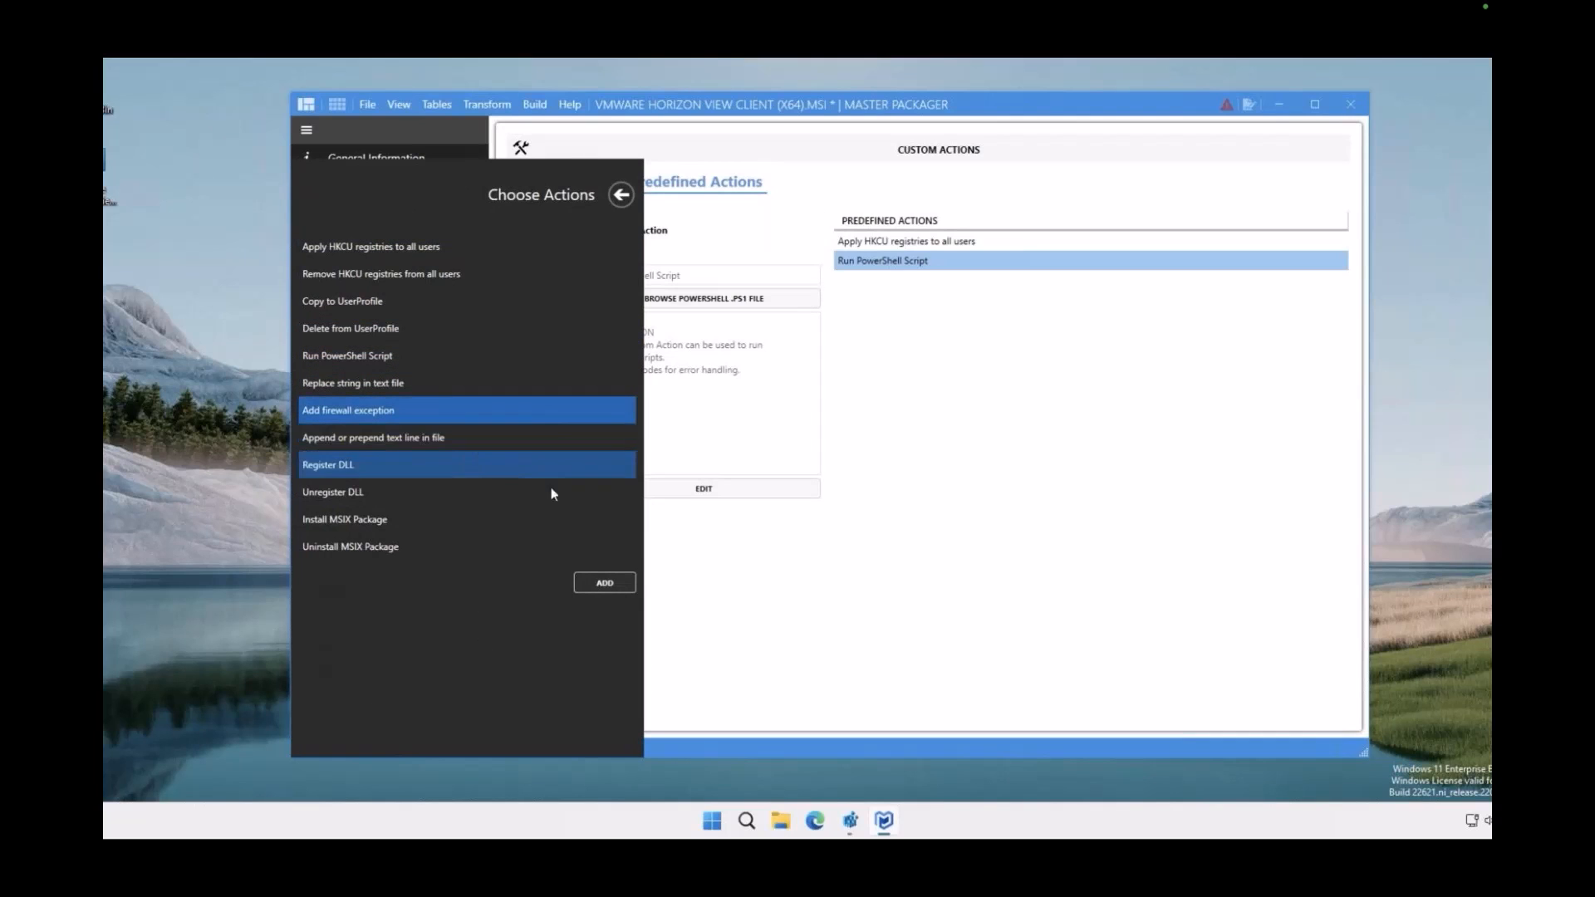
{"action": "left_click", "coordinate": [604, 583]}
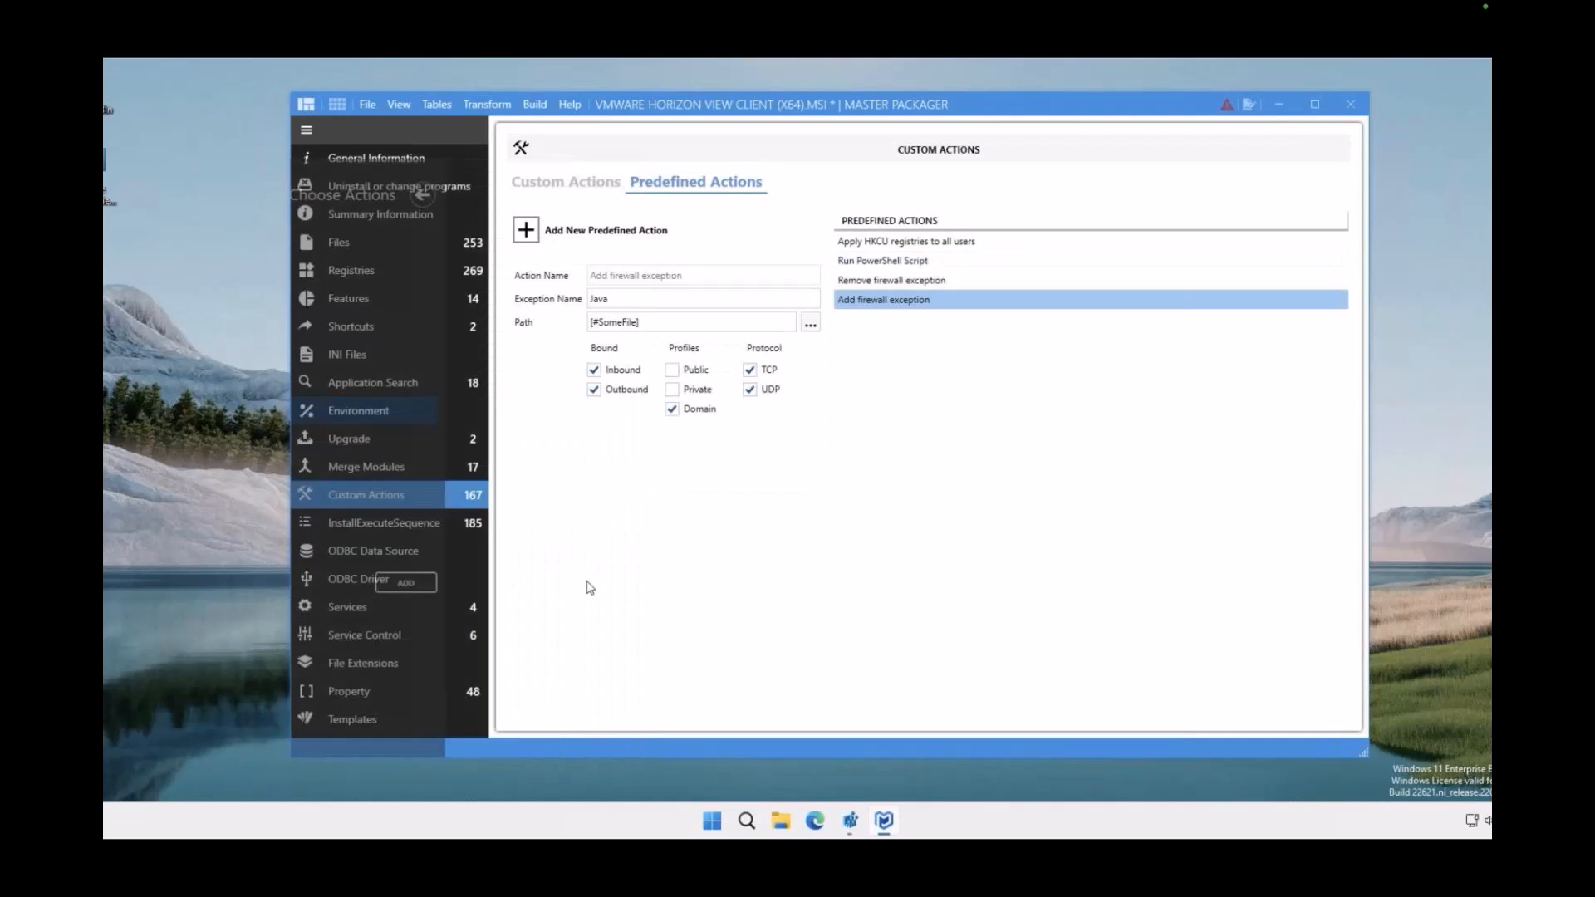
Browse for the firewall exception's target file in the VMware Horizon View Client folder, inside VMware under ProgramFiles64Folder
{"action": "left_click_drag", "start_coordinate": [629, 302], "coordinate": [564, 324]}
{"action": "left_click", "coordinate": [810, 325]}
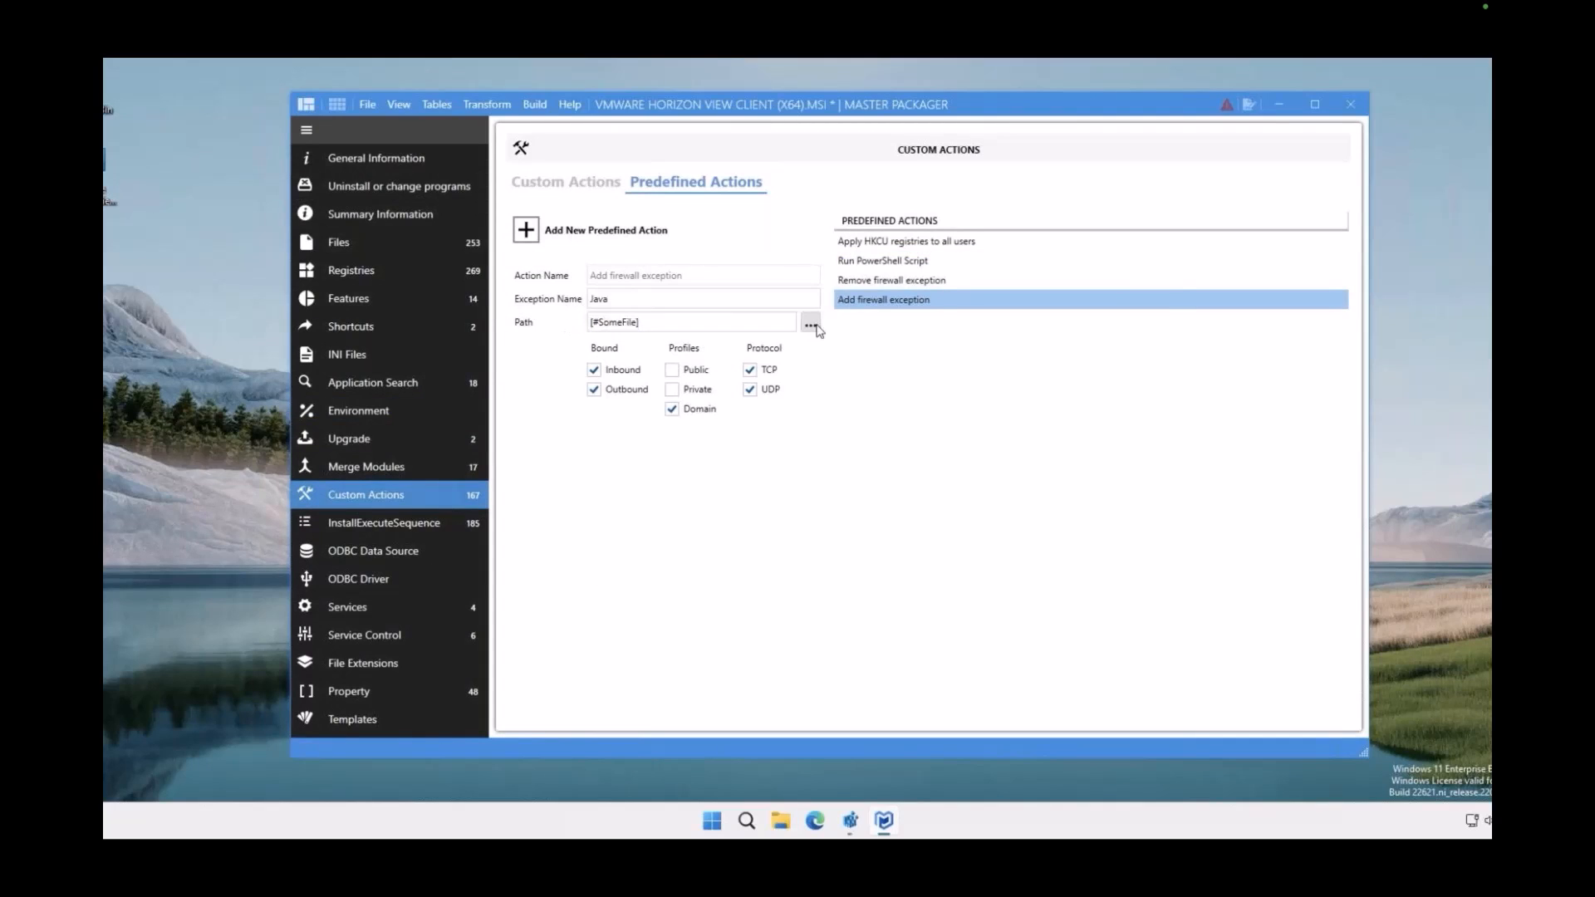
{"action": "double_click", "coordinate": [748, 348]}
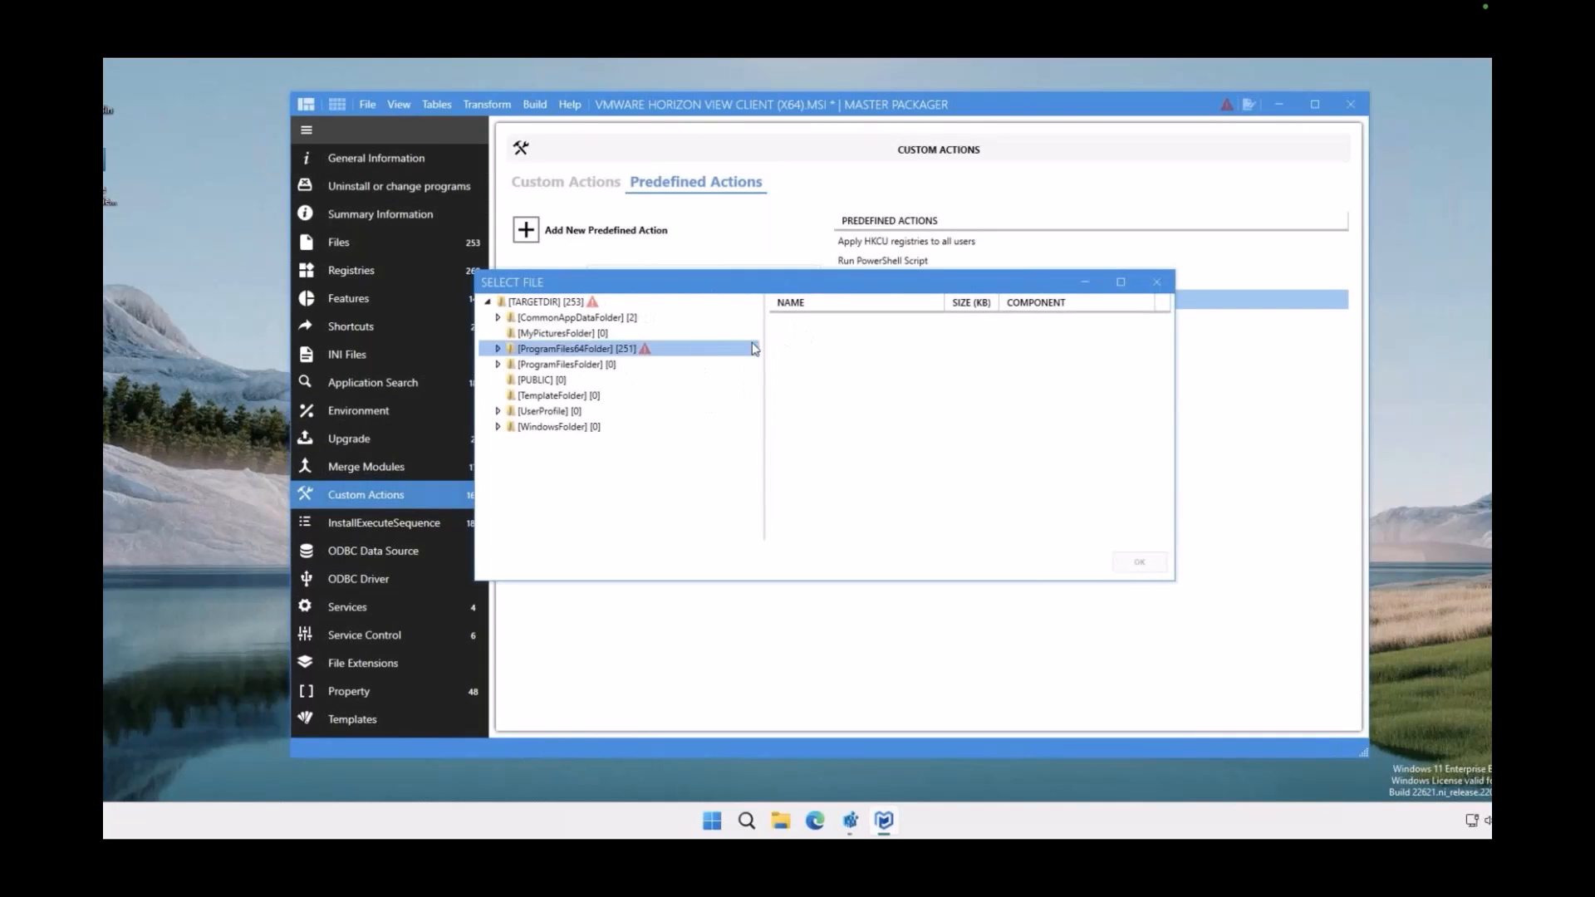
{"action": "double_click", "coordinate": [688, 379]}
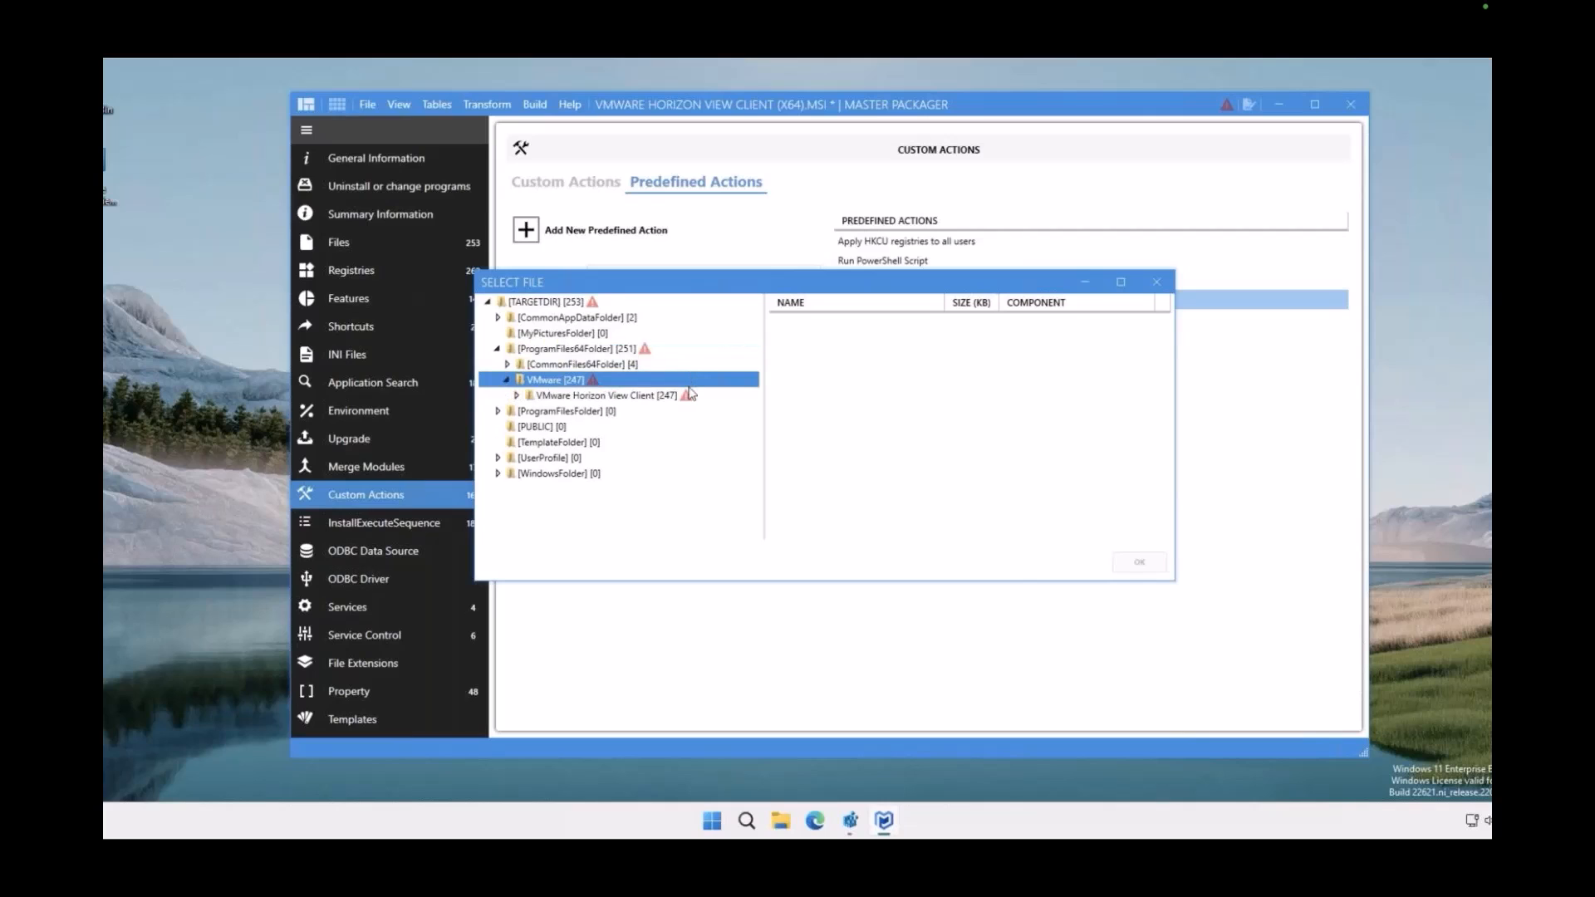
{"action": "double_click", "coordinate": [691, 395]}
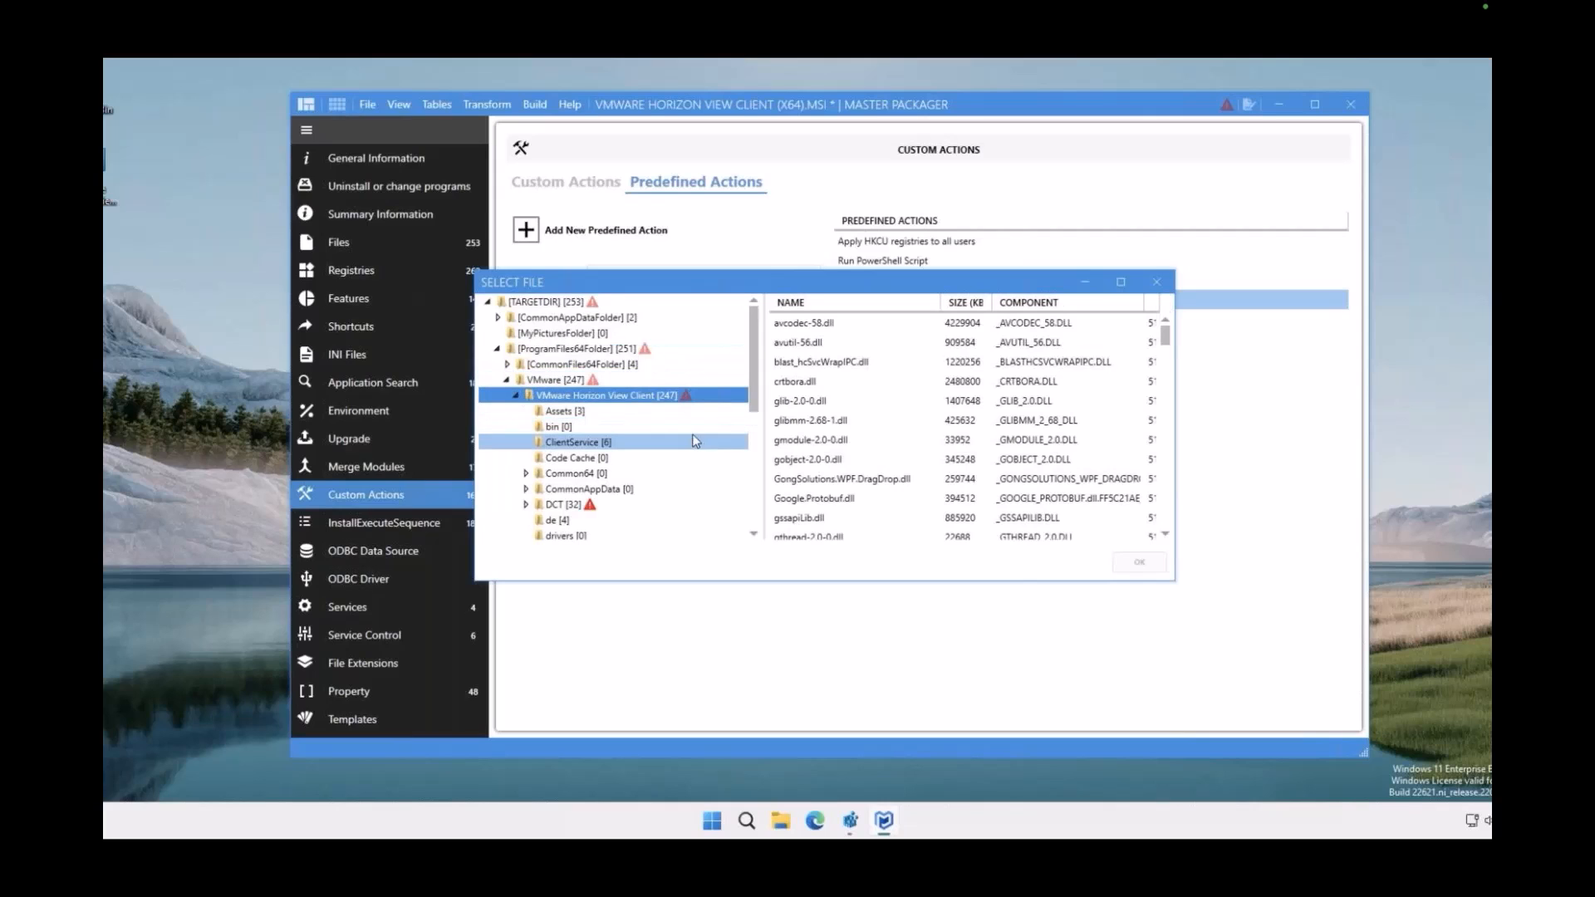
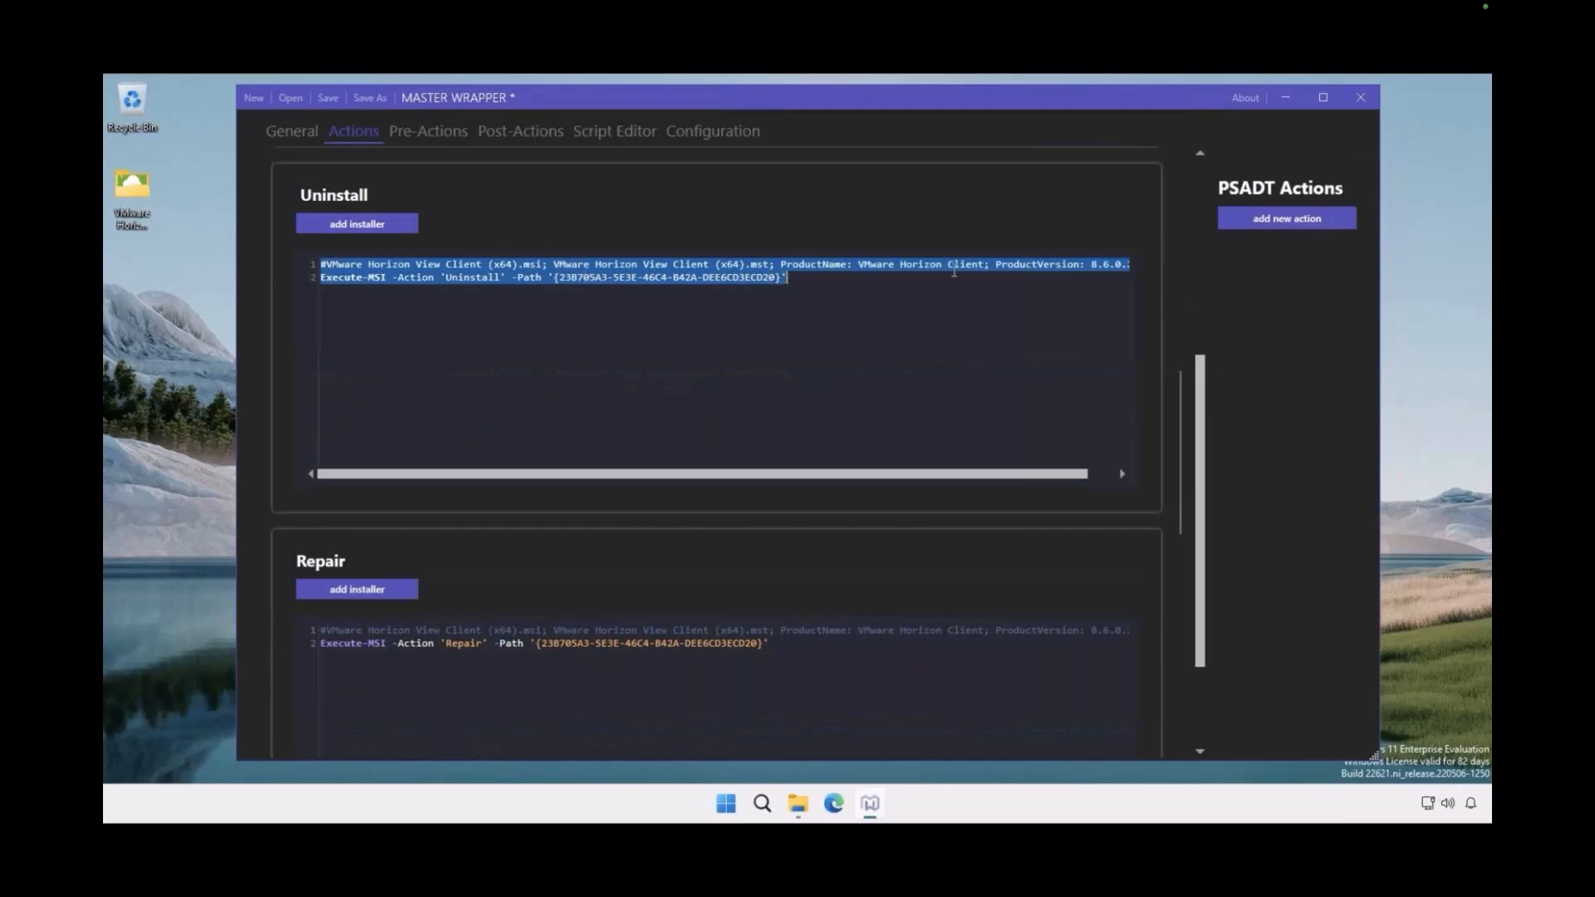
Review the wrapper project's pre-action settings for installation and uninstallation, then its post-action reboot and message settings
{"action": "left_click", "coordinate": [1071, 294]}
{"action": "left_click_drag", "start_coordinate": [1198, 448], "coordinate": [1184, 187]}
{"action": "left_click", "coordinate": [430, 133]}
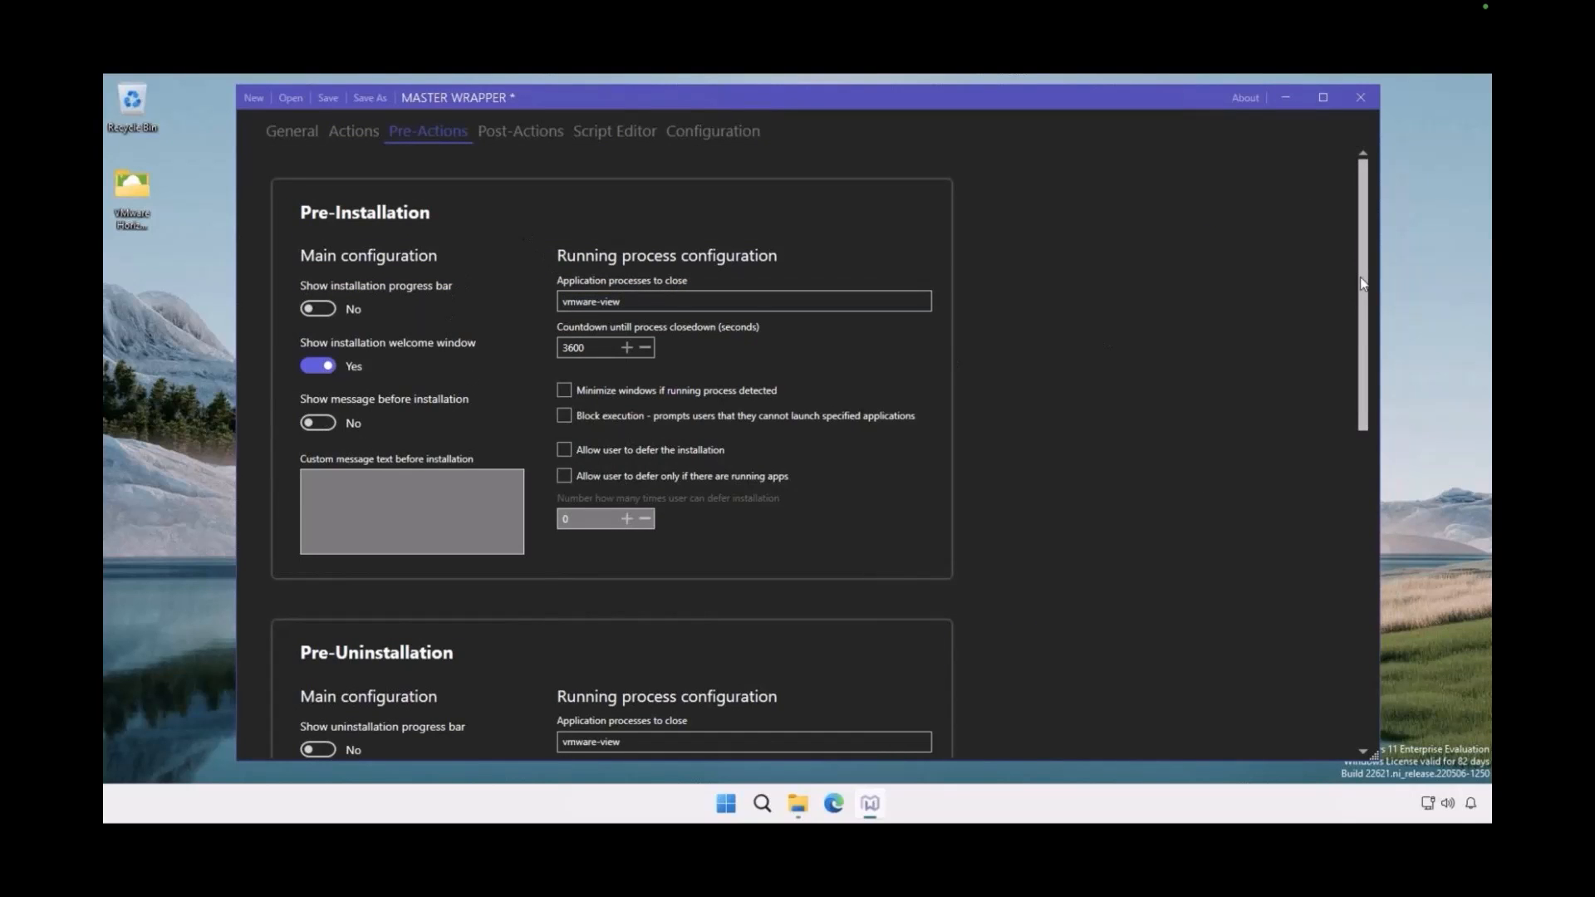
{"action": "scroll", "coordinate": [1362, 340], "scroll_direction": "down", "scroll_amount": 1}
{"action": "scroll", "coordinate": [1363, 348], "scroll_direction": "down", "scroll_amount": 3}
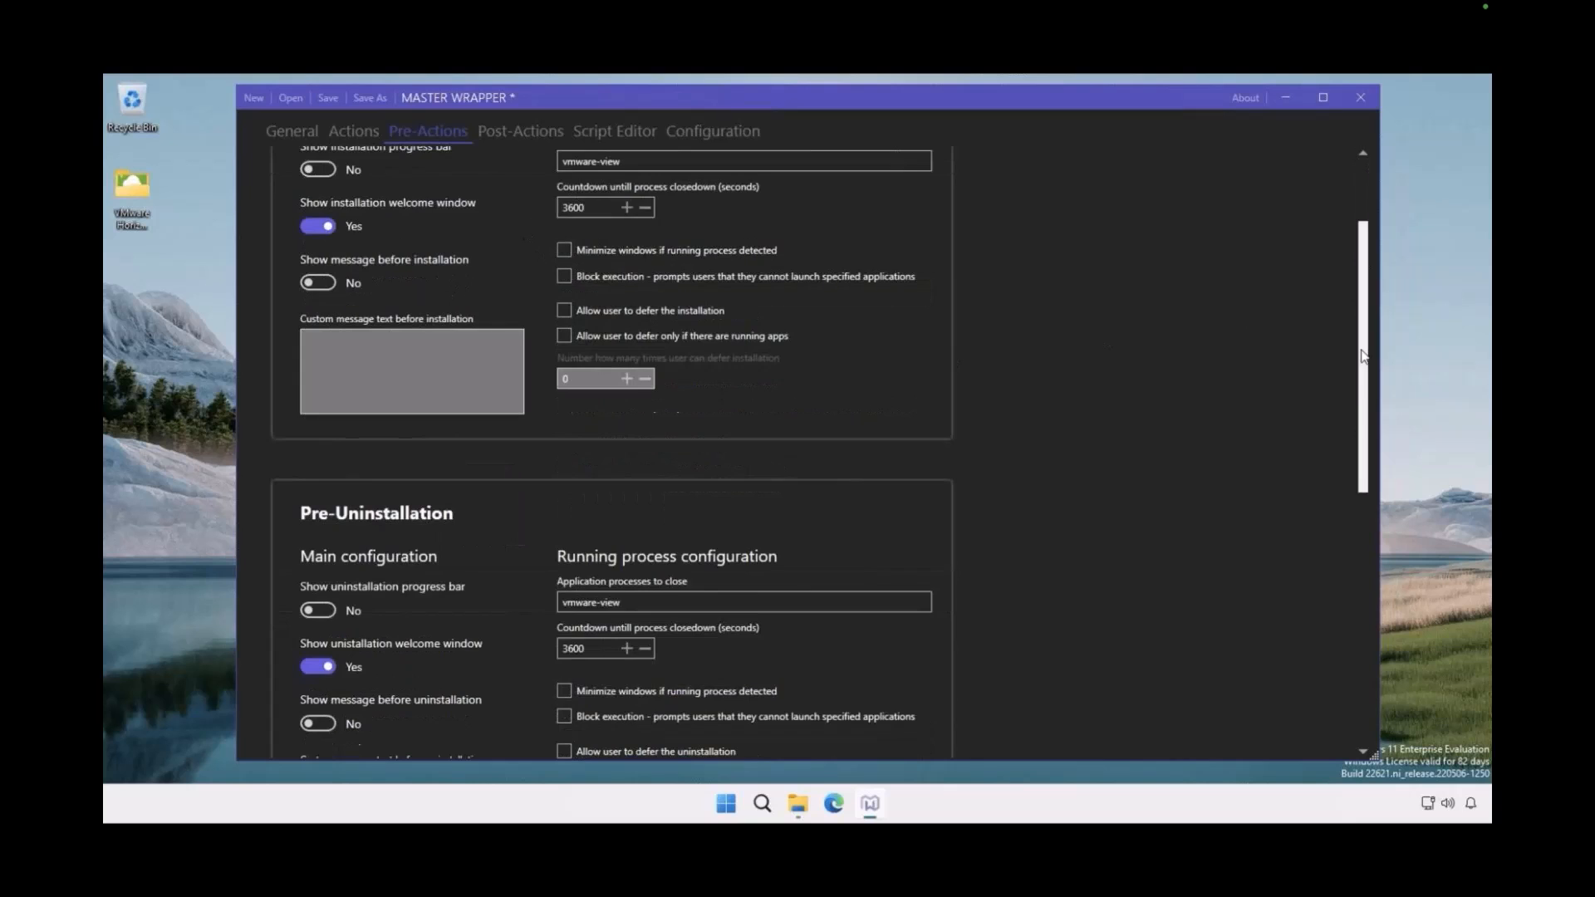
{"action": "left_click_drag", "start_coordinate": [1362, 355], "coordinate": [1359, 527]}
{"action": "left_click", "coordinate": [556, 138]}
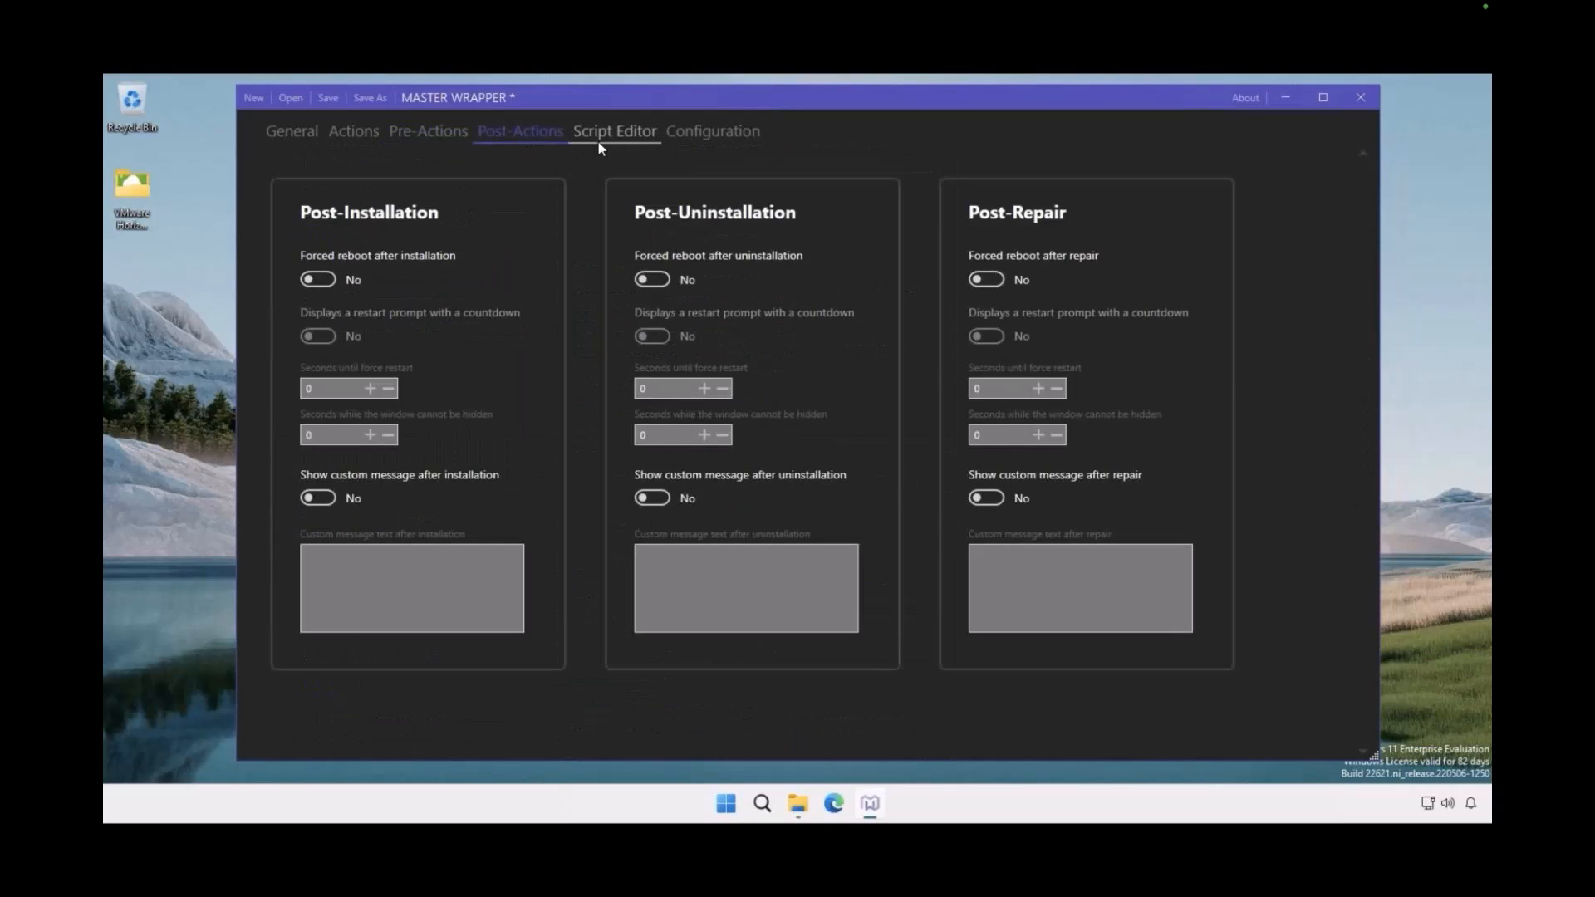
Examine the Execute-MSI install line in the generated deployment script, then the toolkit configuration options
{"action": "left_click", "coordinate": [599, 141]}
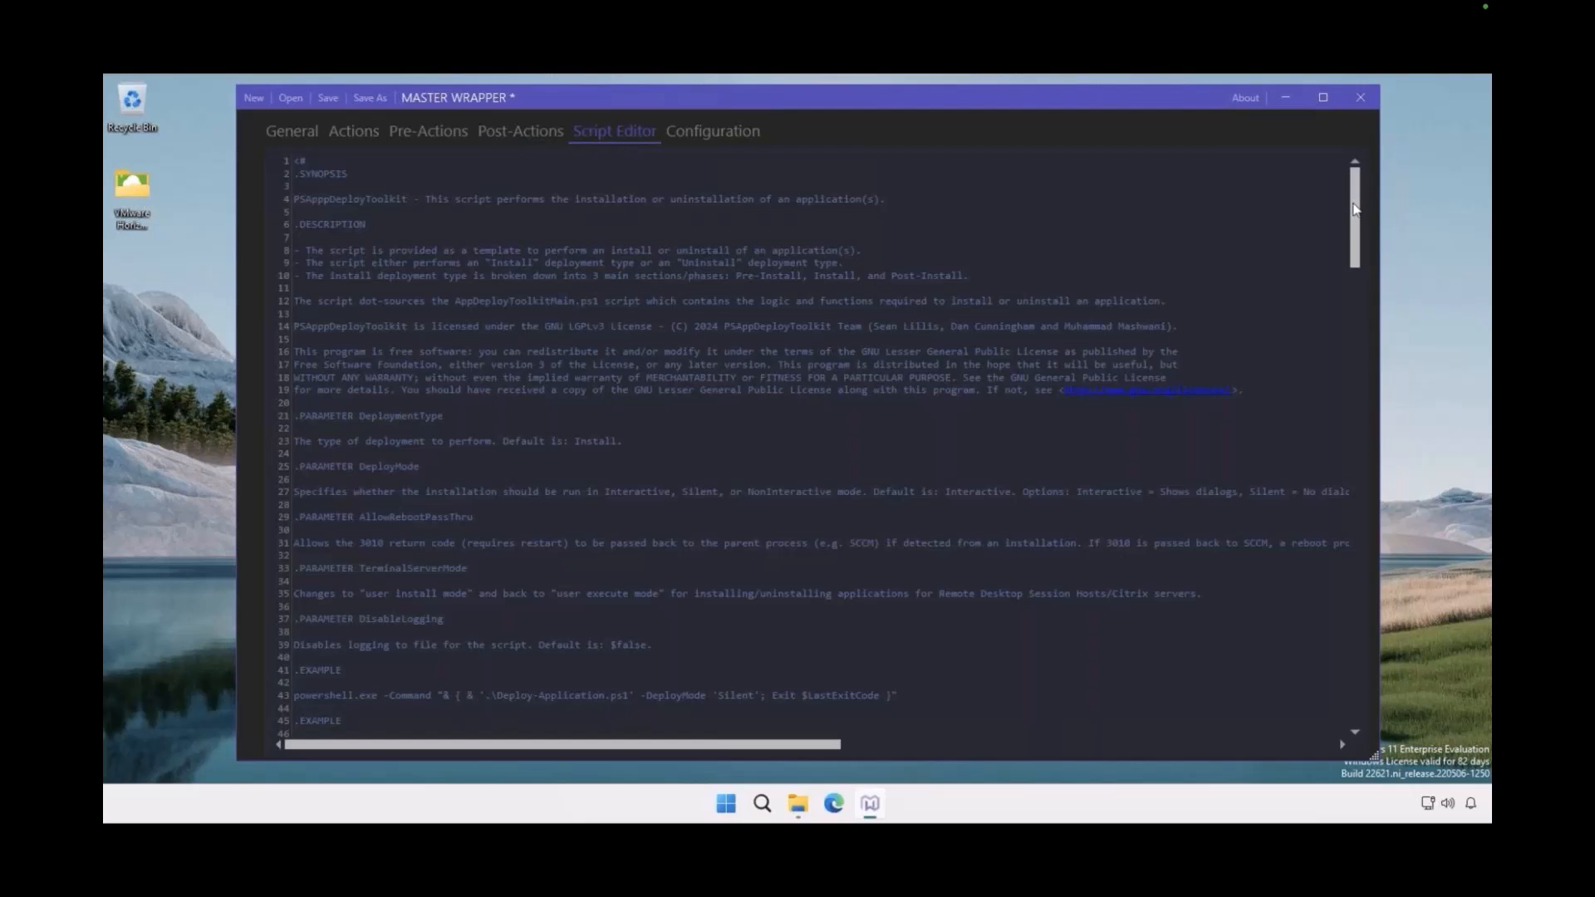
{"action": "left_click_drag", "start_coordinate": [1354, 211], "coordinate": [1354, 619]}
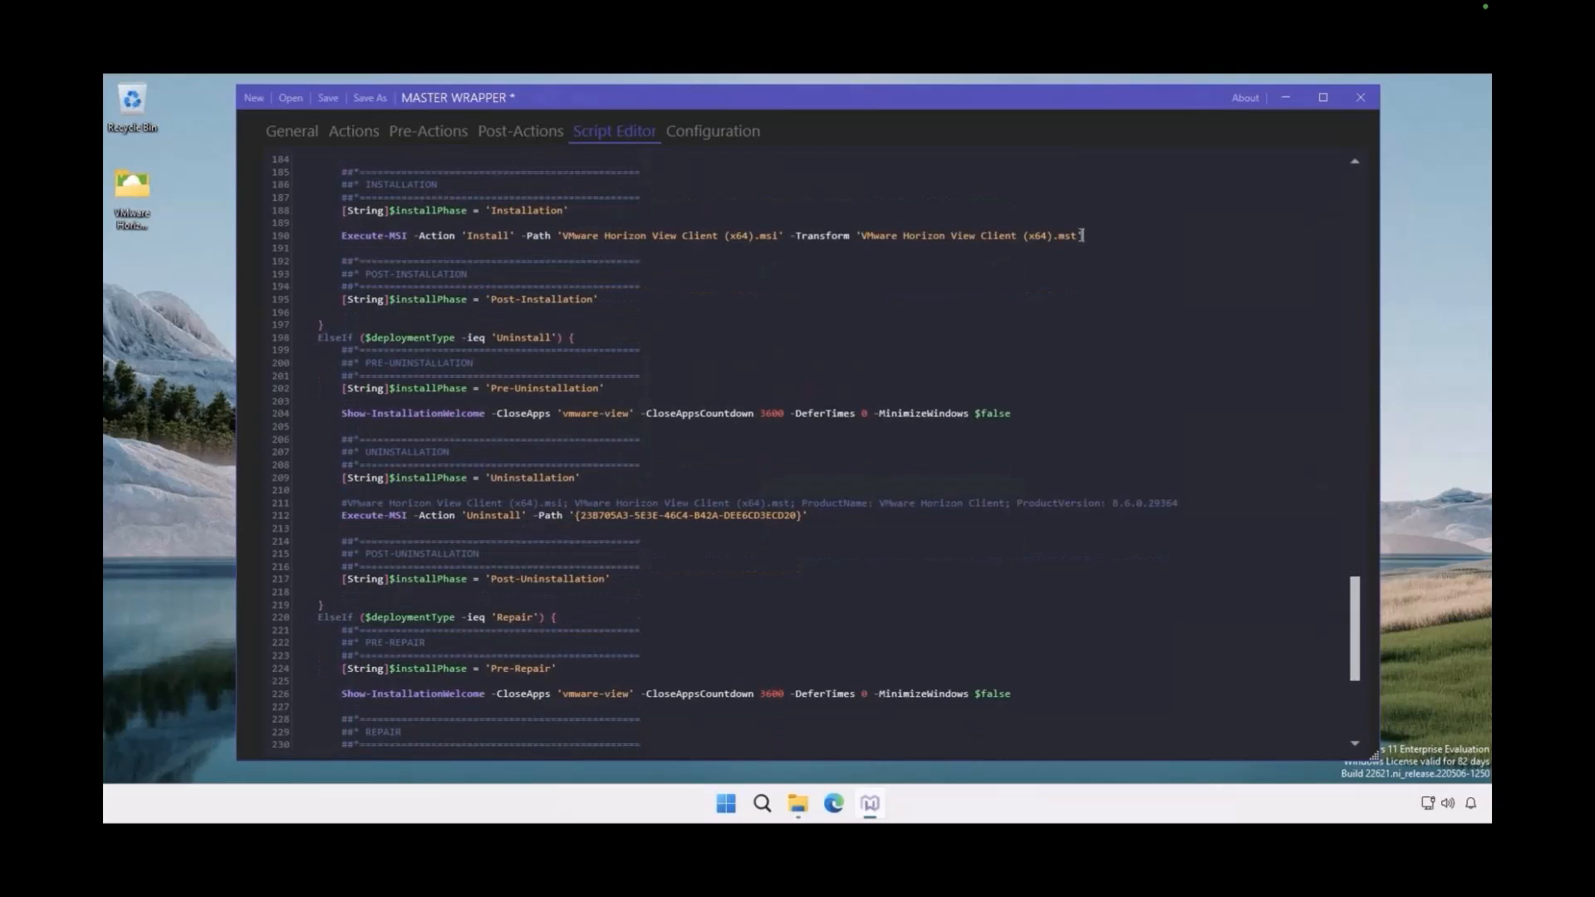
{"action": "left_click_drag", "start_coordinate": [1082, 236], "coordinate": [318, 237]}
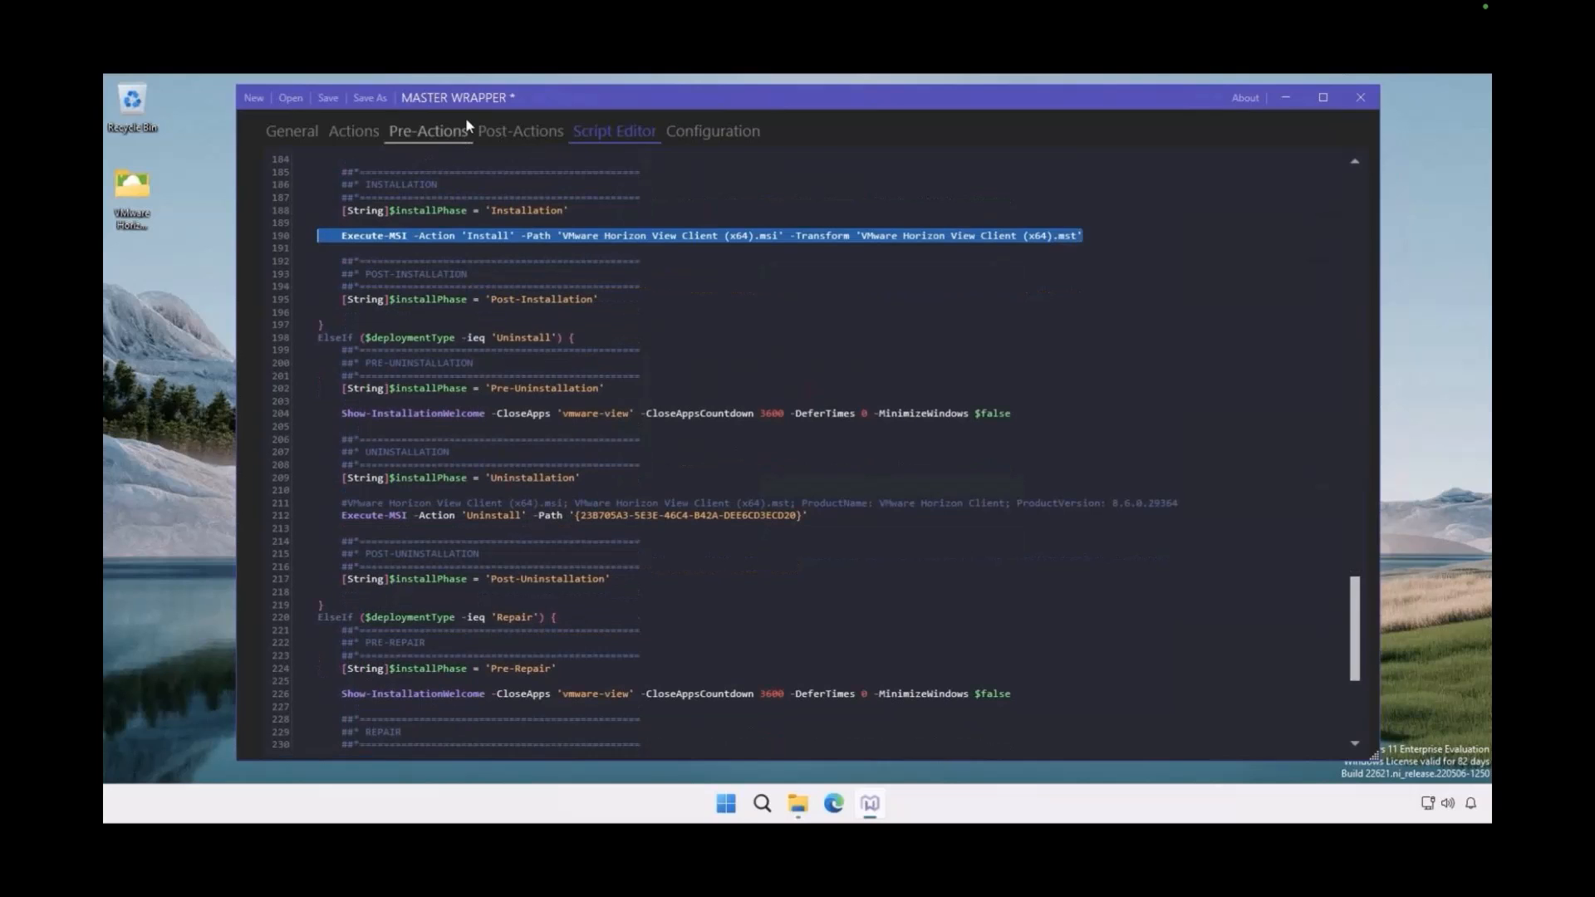
{"action": "left_click", "coordinate": [690, 132]}
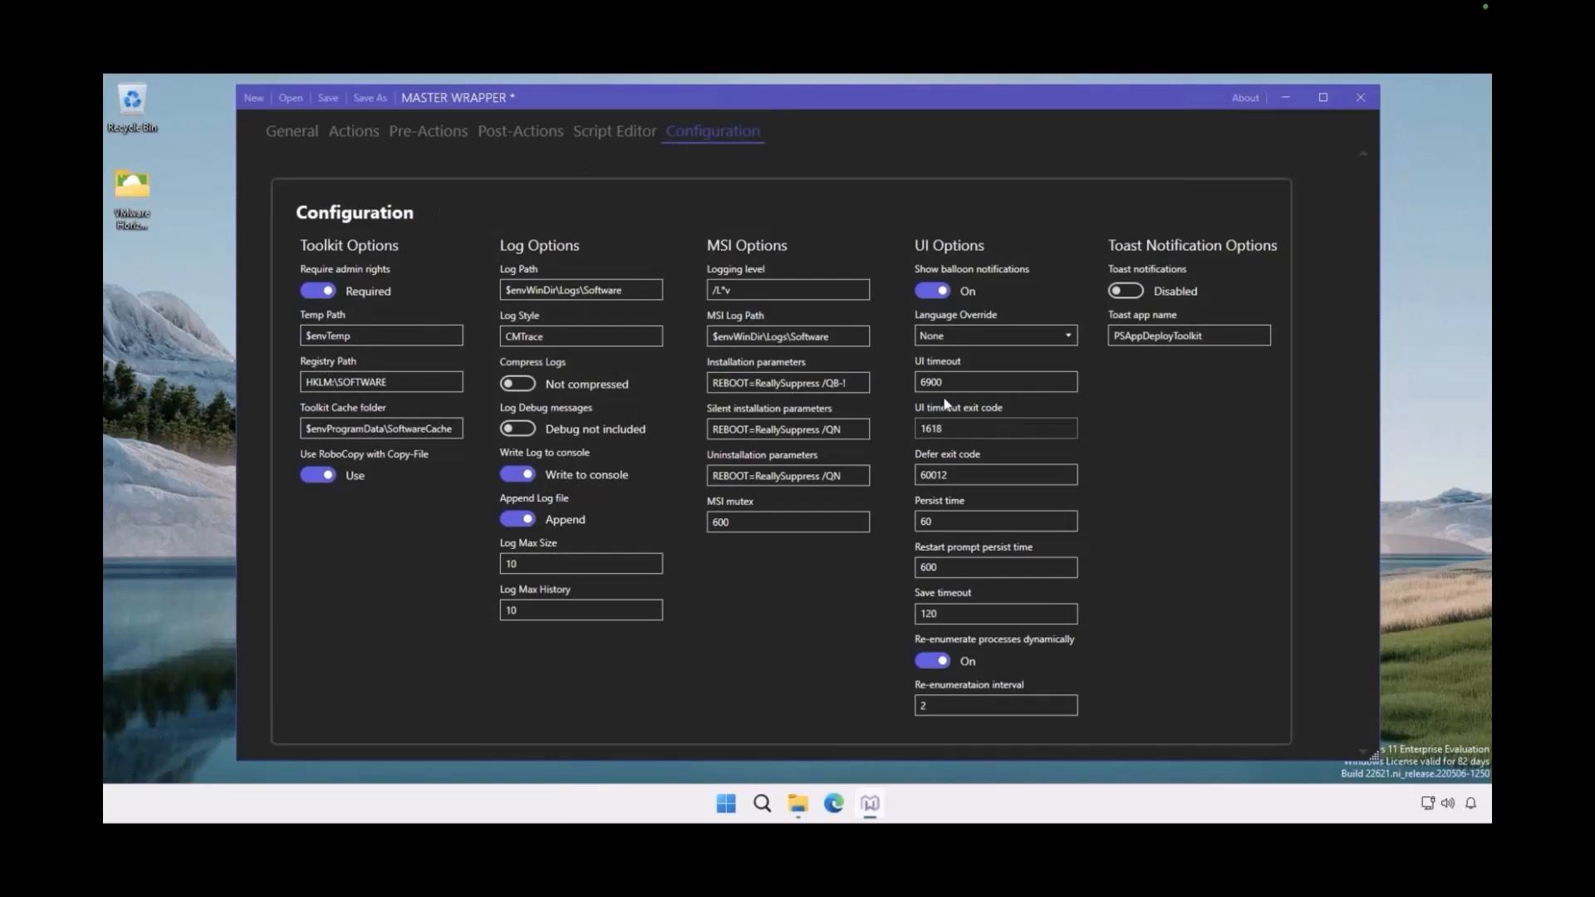
Save the wrapper project into a new folder named Package inside VMware Horizon Client on the desktop
{"action": "left_click", "coordinate": [328, 100]}
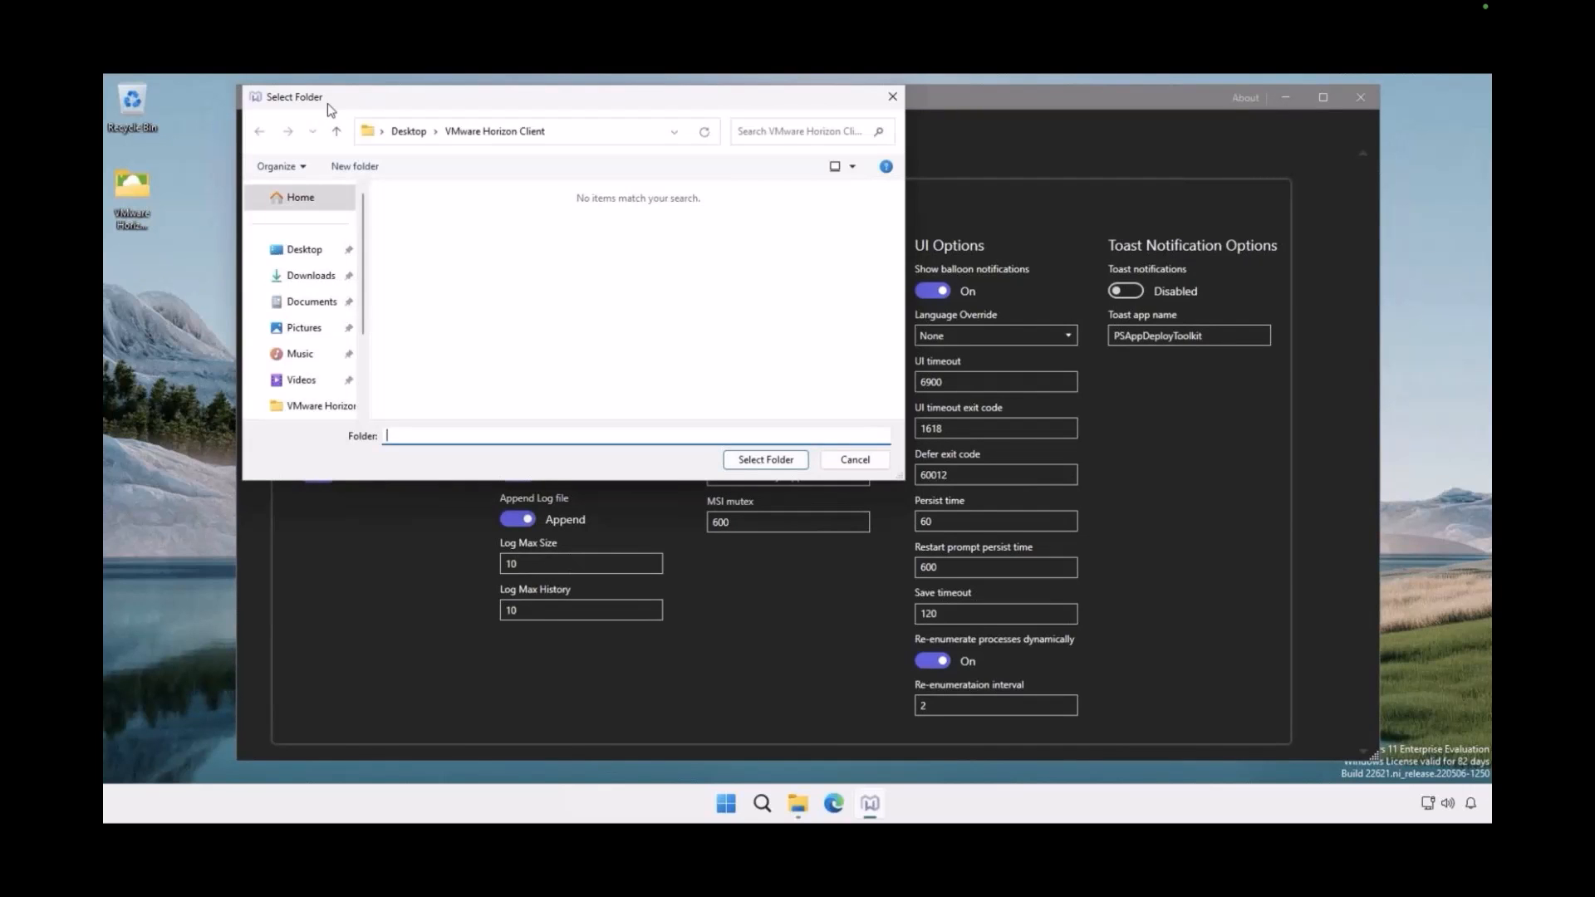
{"action": "left_click", "coordinate": [355, 166]}
{"action": "type", "text": "Package"}
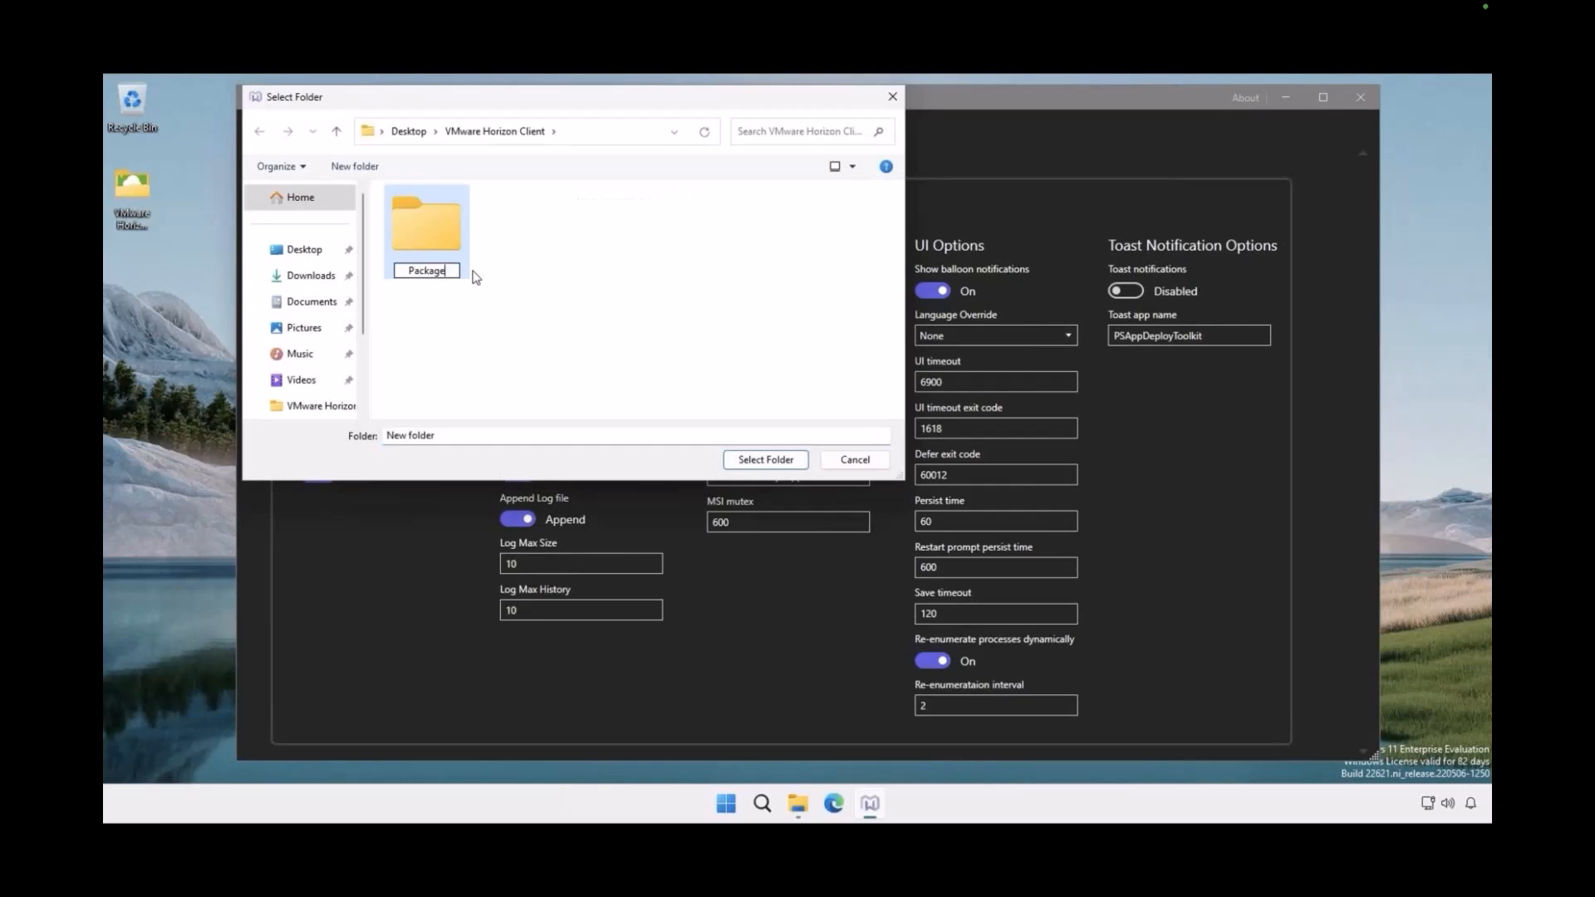
{"action": "key", "text": "Return"}
{"action": "left_click", "coordinate": [761, 467]}
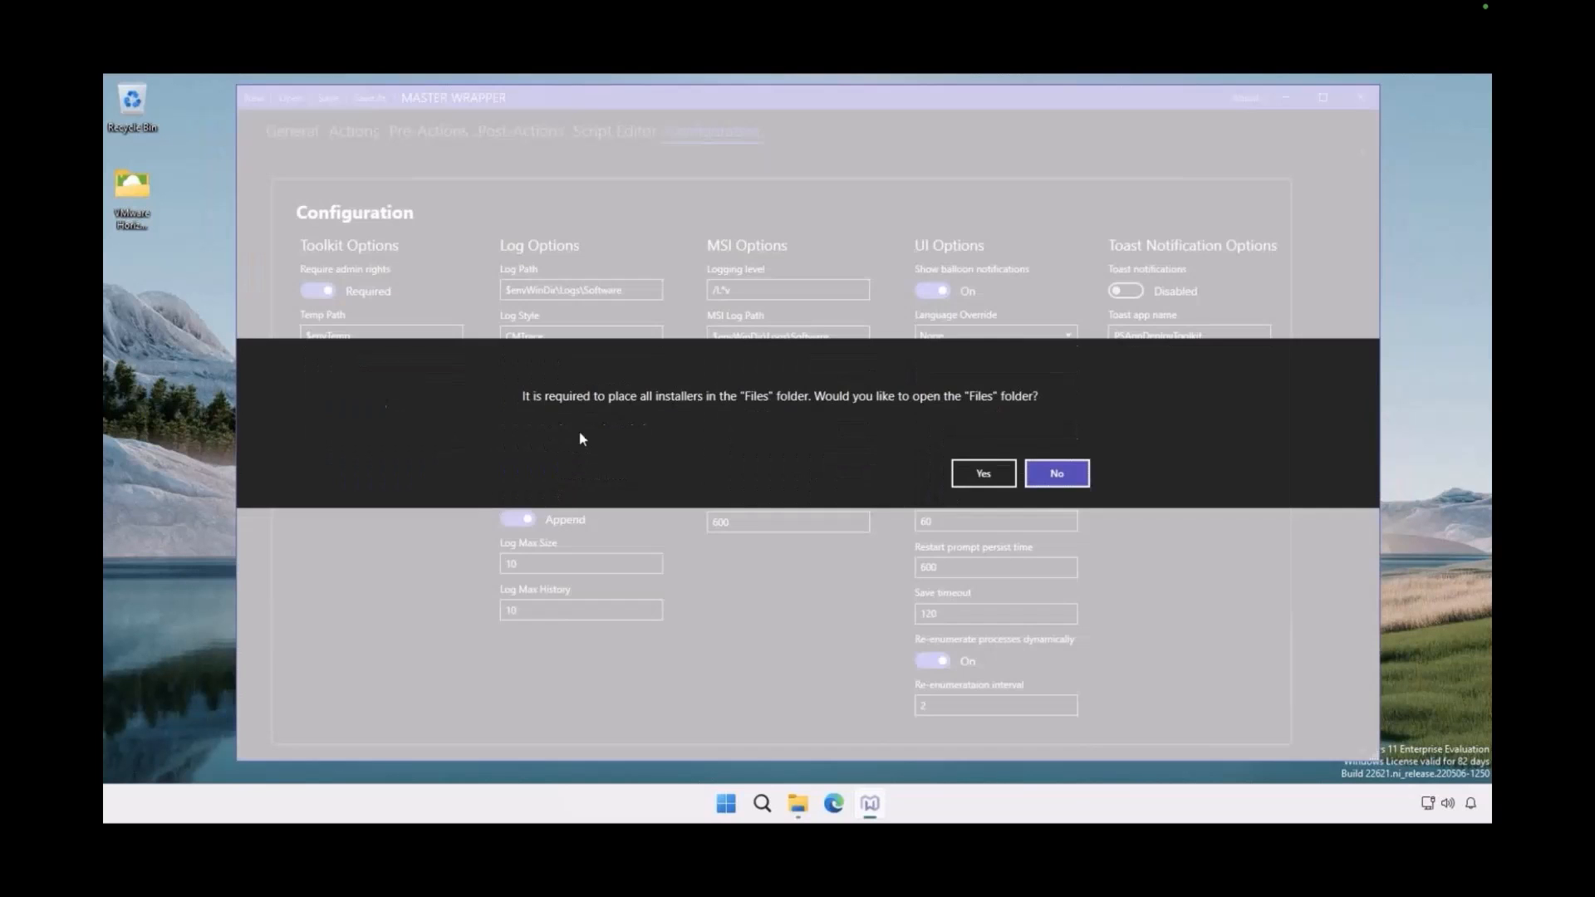
Open the package's Files folder and move VMware Horizon View Client (x64).msi and its .mst transform into it
{"action": "left_click", "coordinate": [996, 482]}
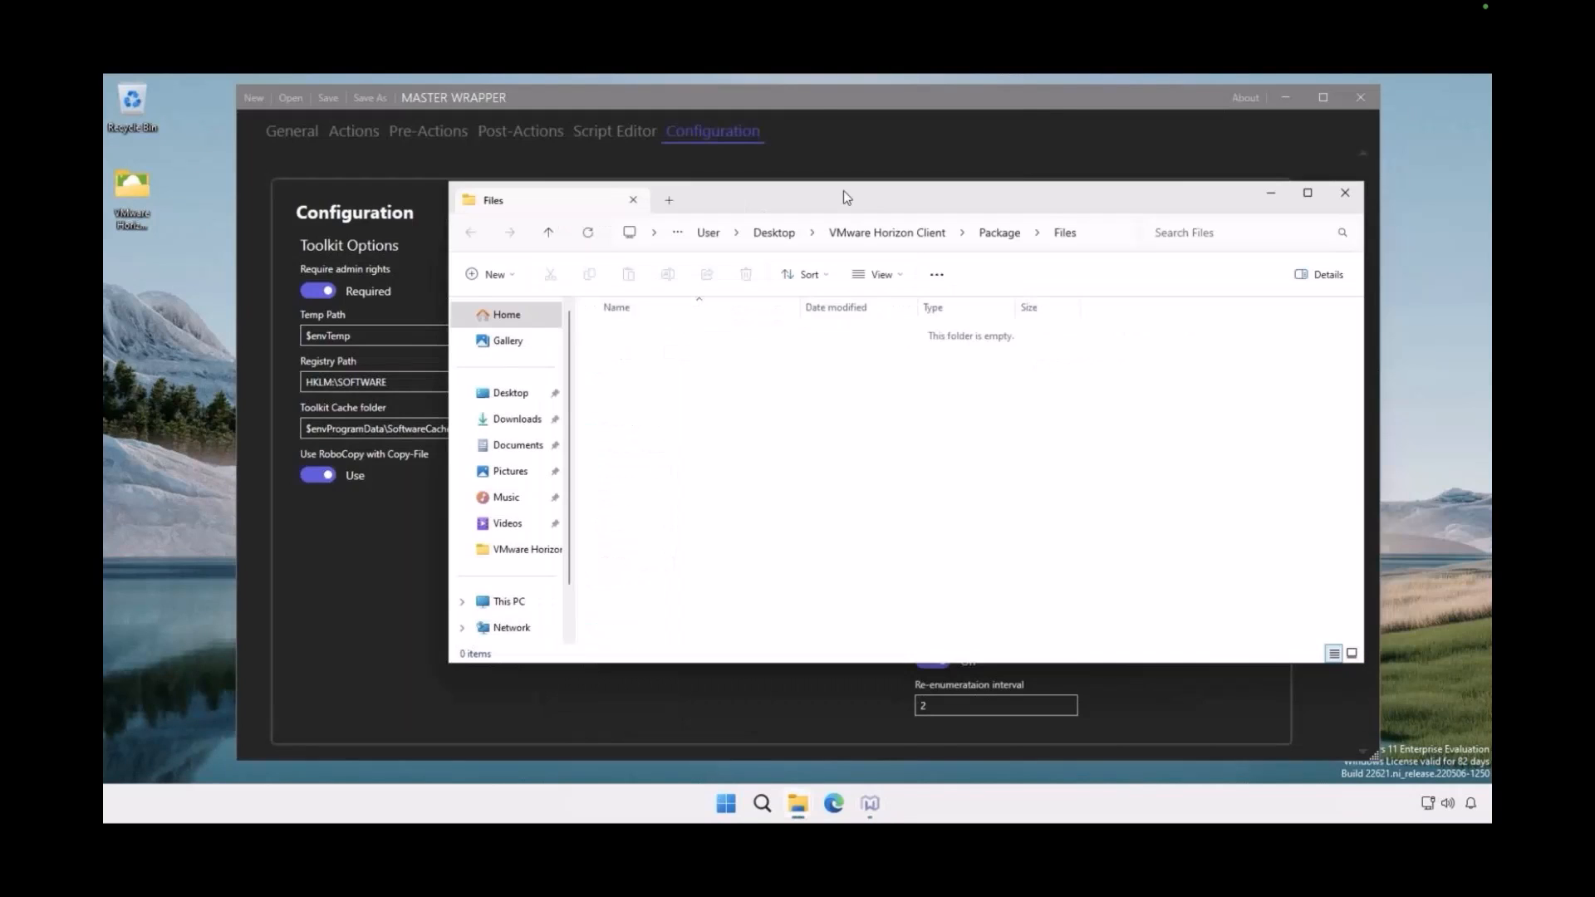
{"action": "left_click_drag", "start_coordinate": [596, 224], "coordinate": [659, 419]}
{"action": "left_click", "coordinate": [488, 619], "text": "shift"}
{"action": "left_click_drag", "start_coordinate": [488, 619], "coordinate": [745, 357]}
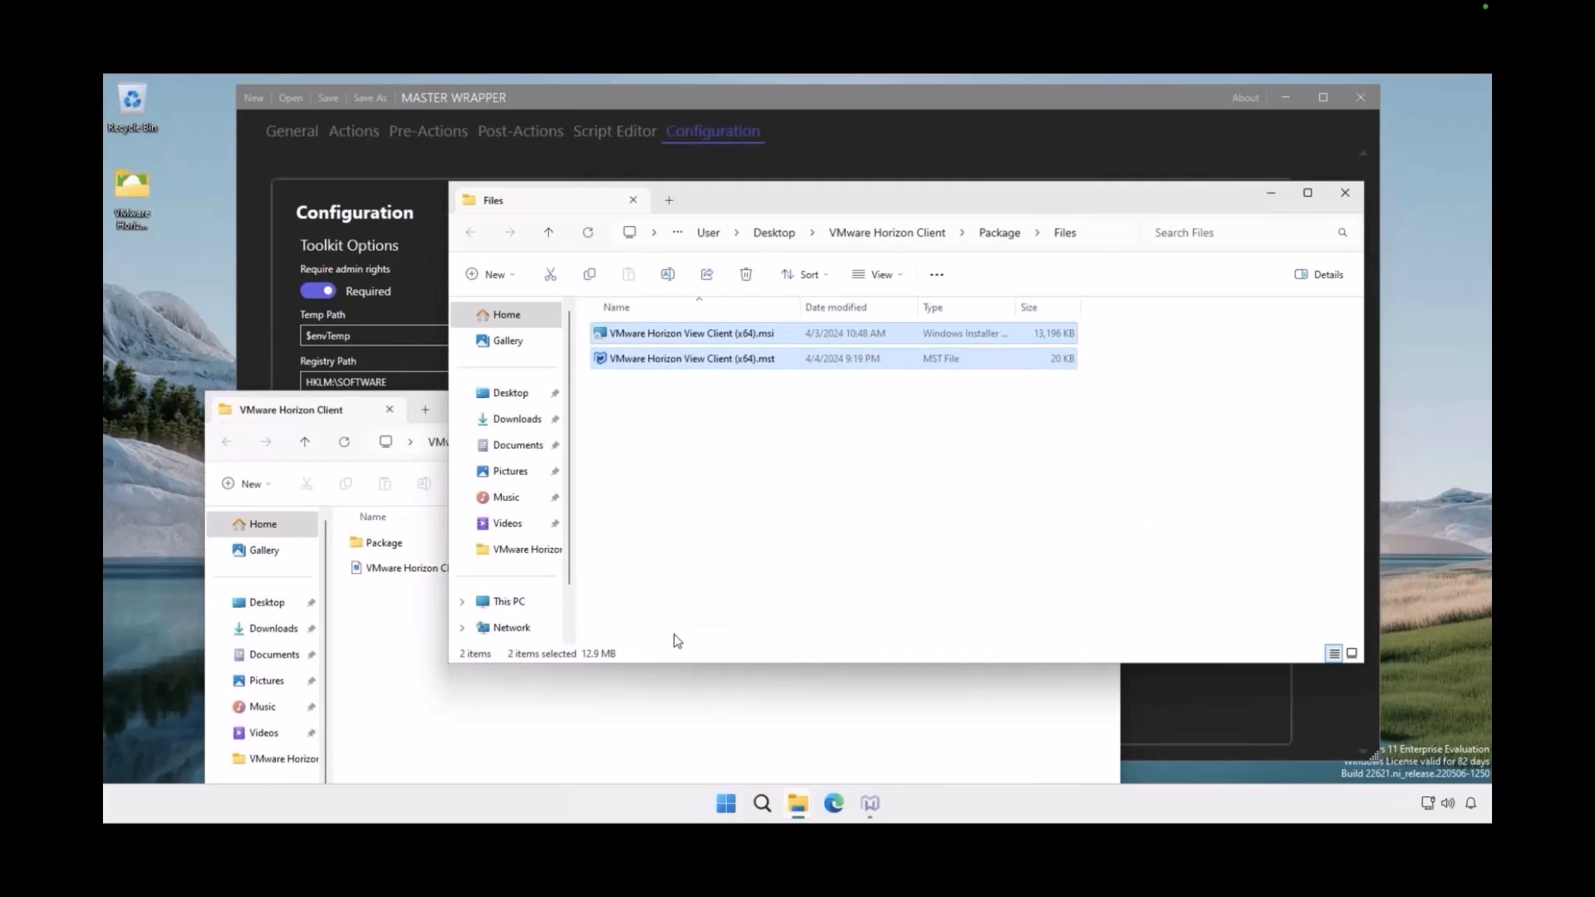
{"action": "left_click", "coordinate": [677, 677]}
{"action": "left_click", "coordinate": [1105, 407]}
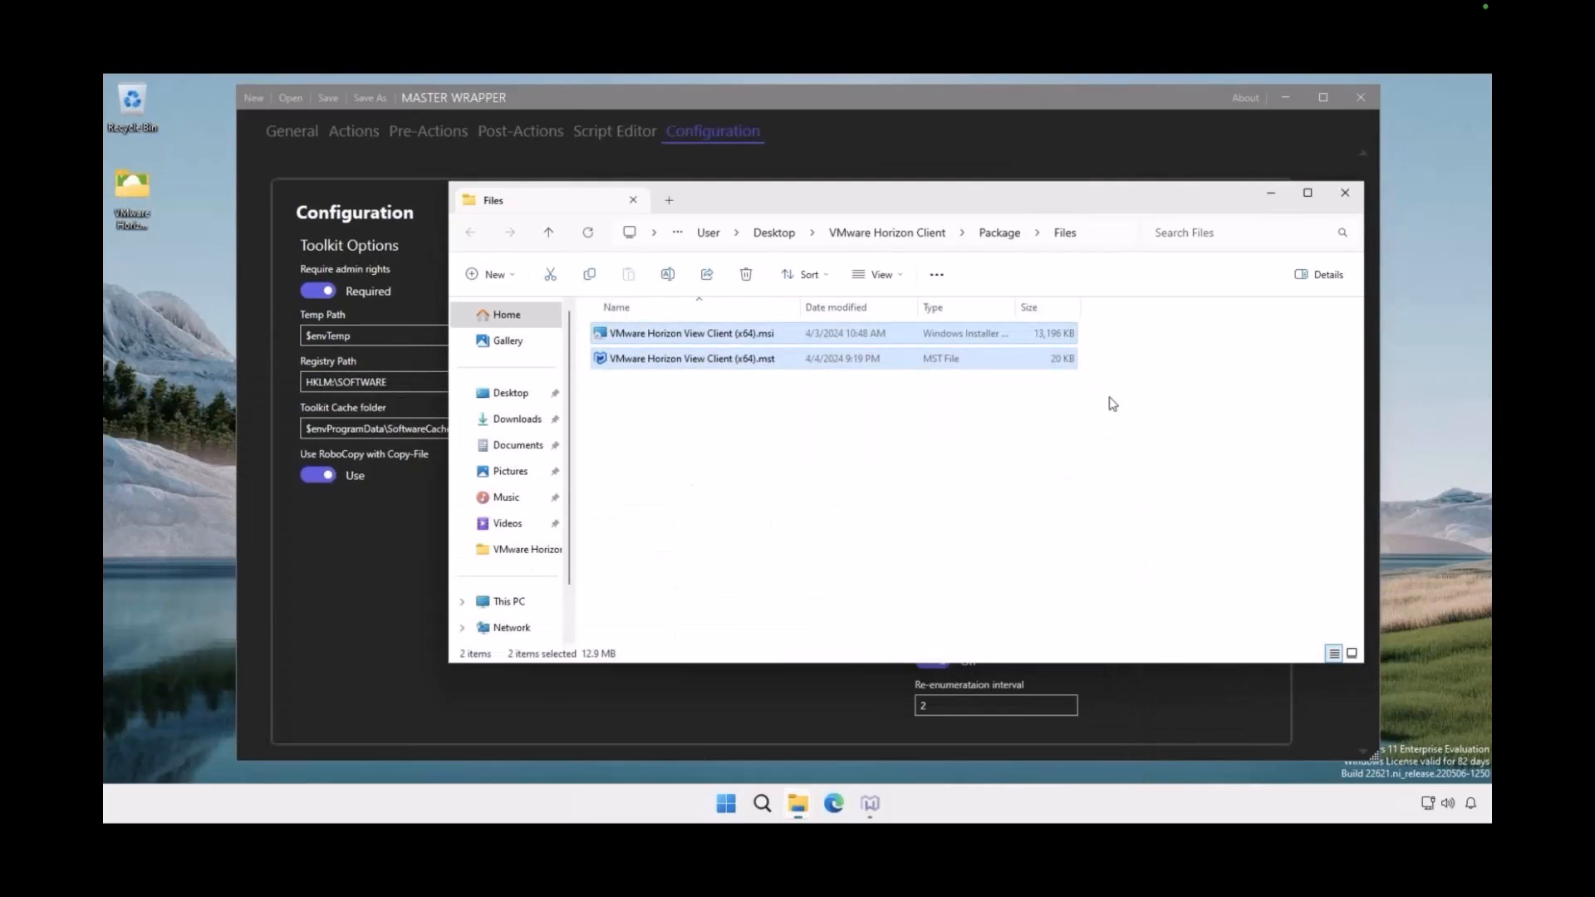
Review all generated files and folders in the Package folder
{"action": "left_click", "coordinate": [999, 232]}
{"action": "key", "text": "ctrl+a"}
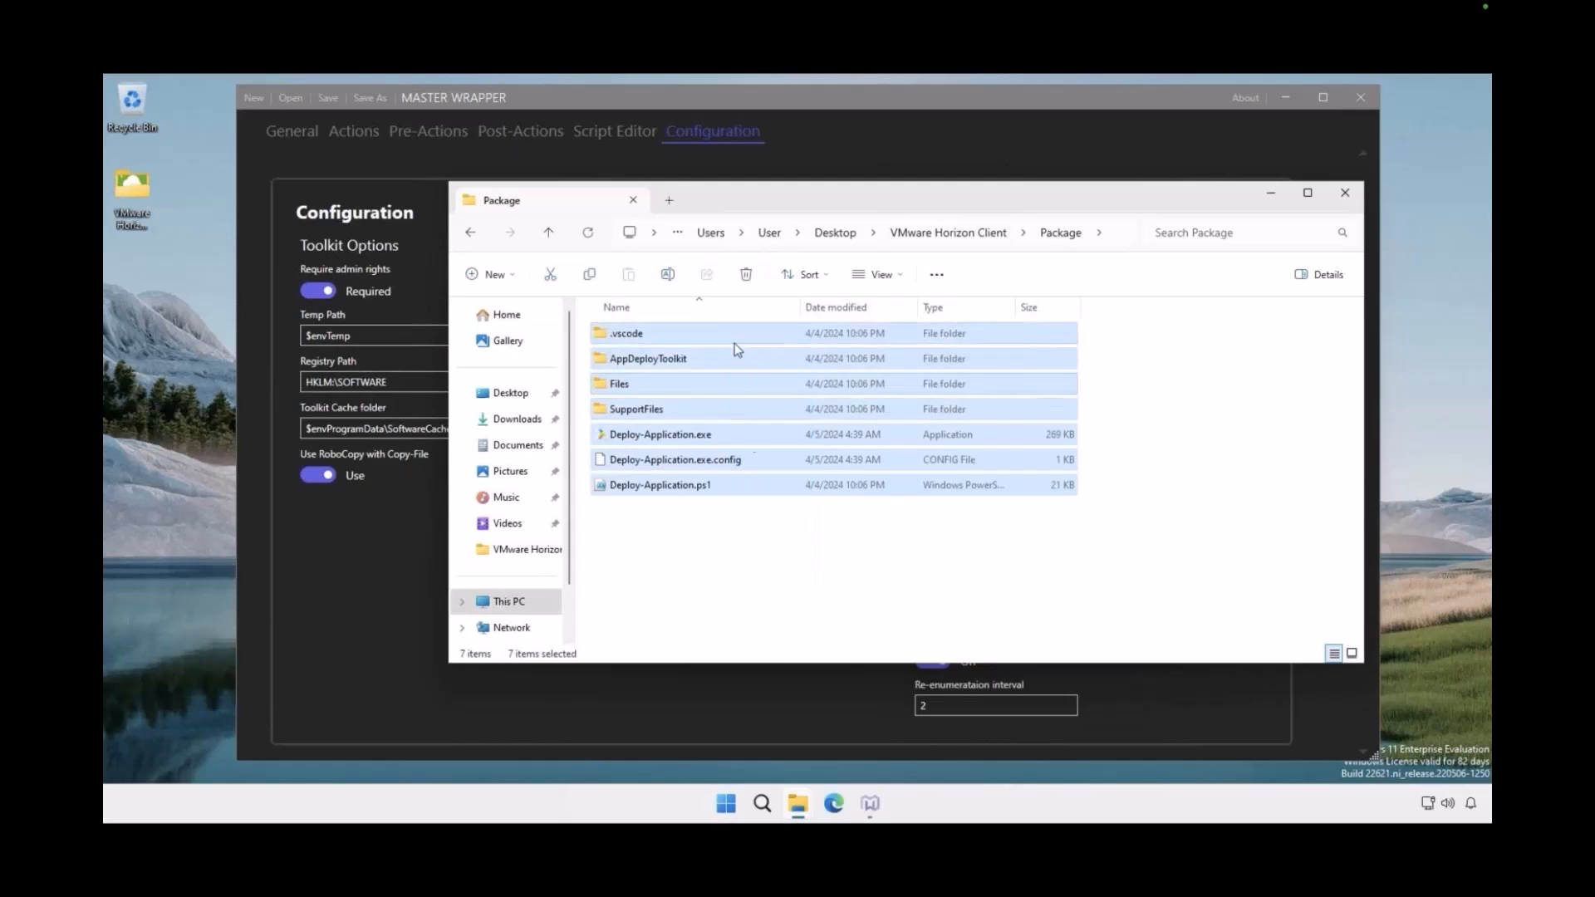
{"action": "left_click", "coordinate": [759, 591]}
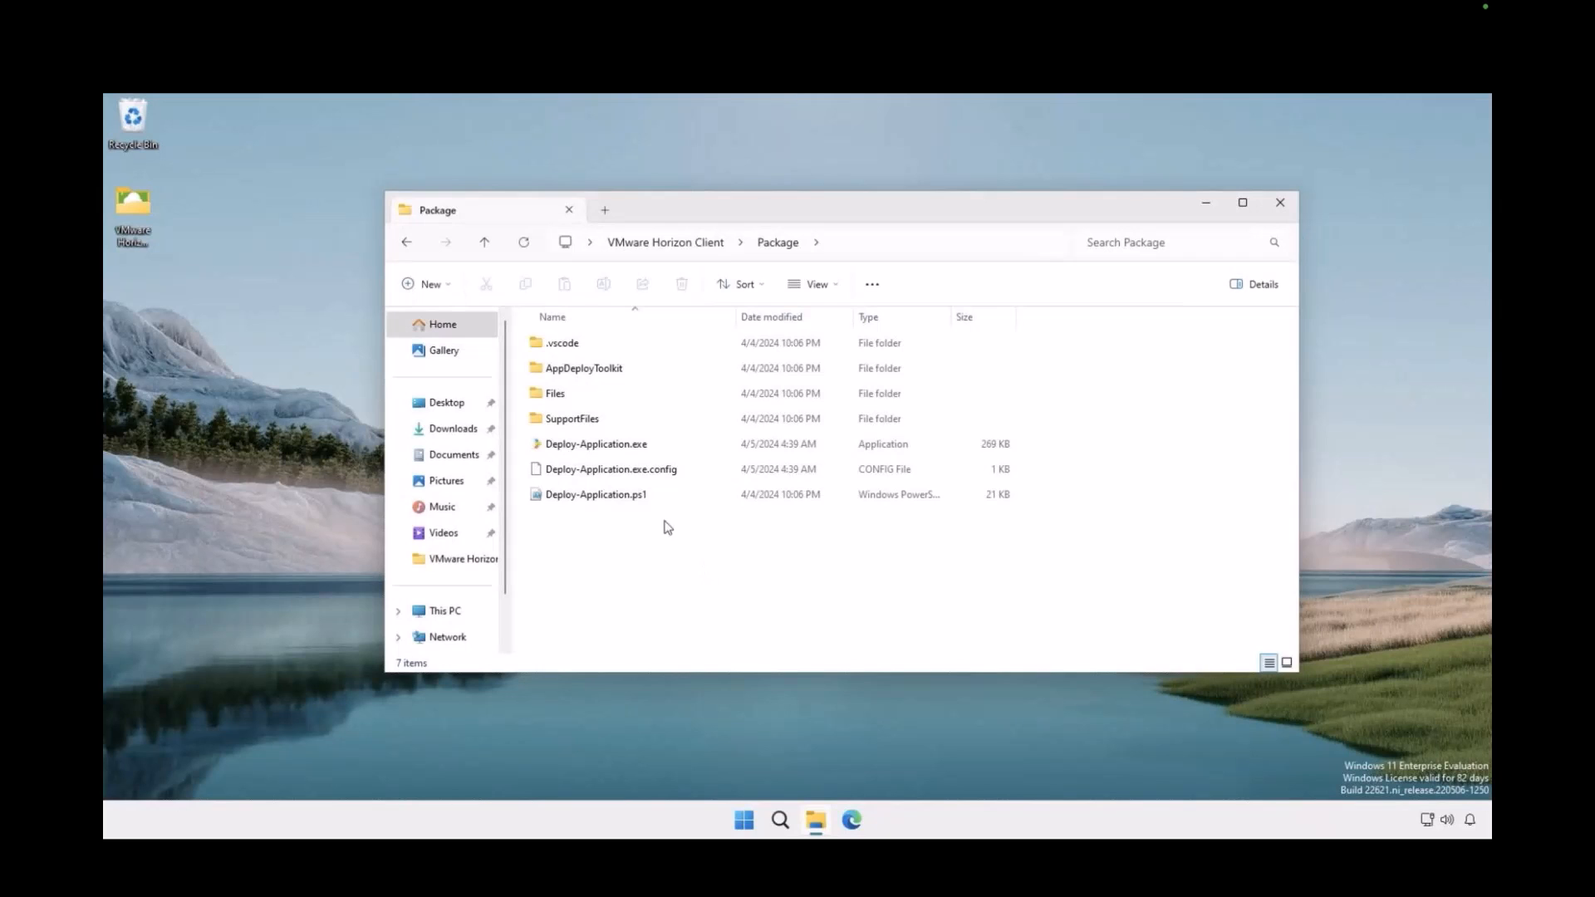
Convert the package to an .intunewin file, using Deploy-Application.exe as the setup file
{"action": "left_click", "coordinate": [646, 448]}
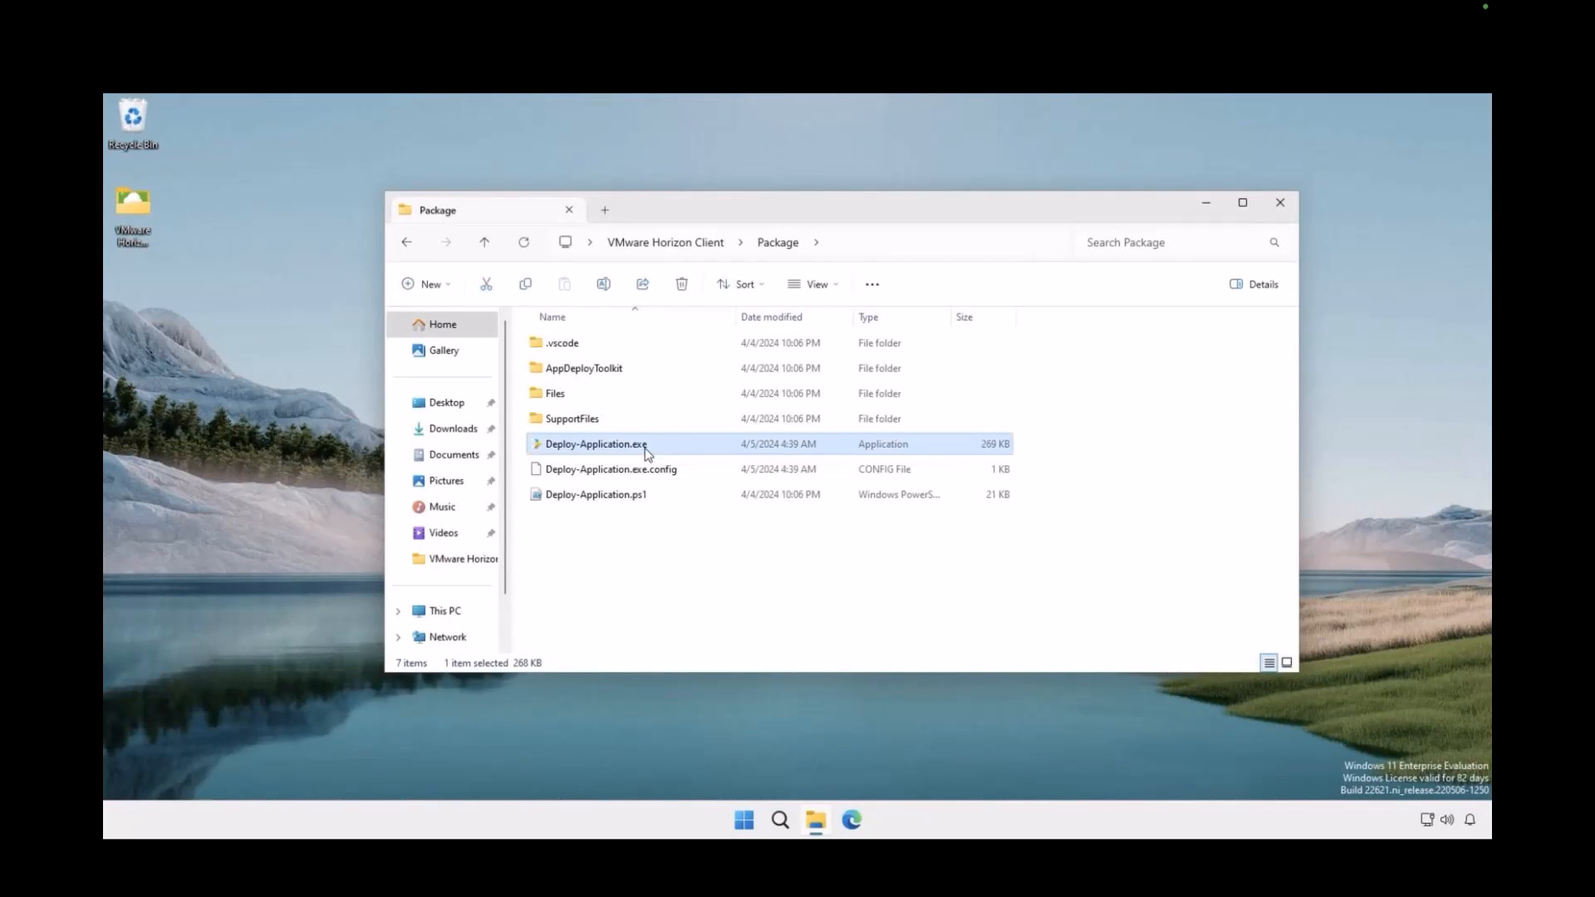
{"action": "right_click", "coordinate": [645, 449]}
{"action": "left_click", "coordinate": [709, 662]}
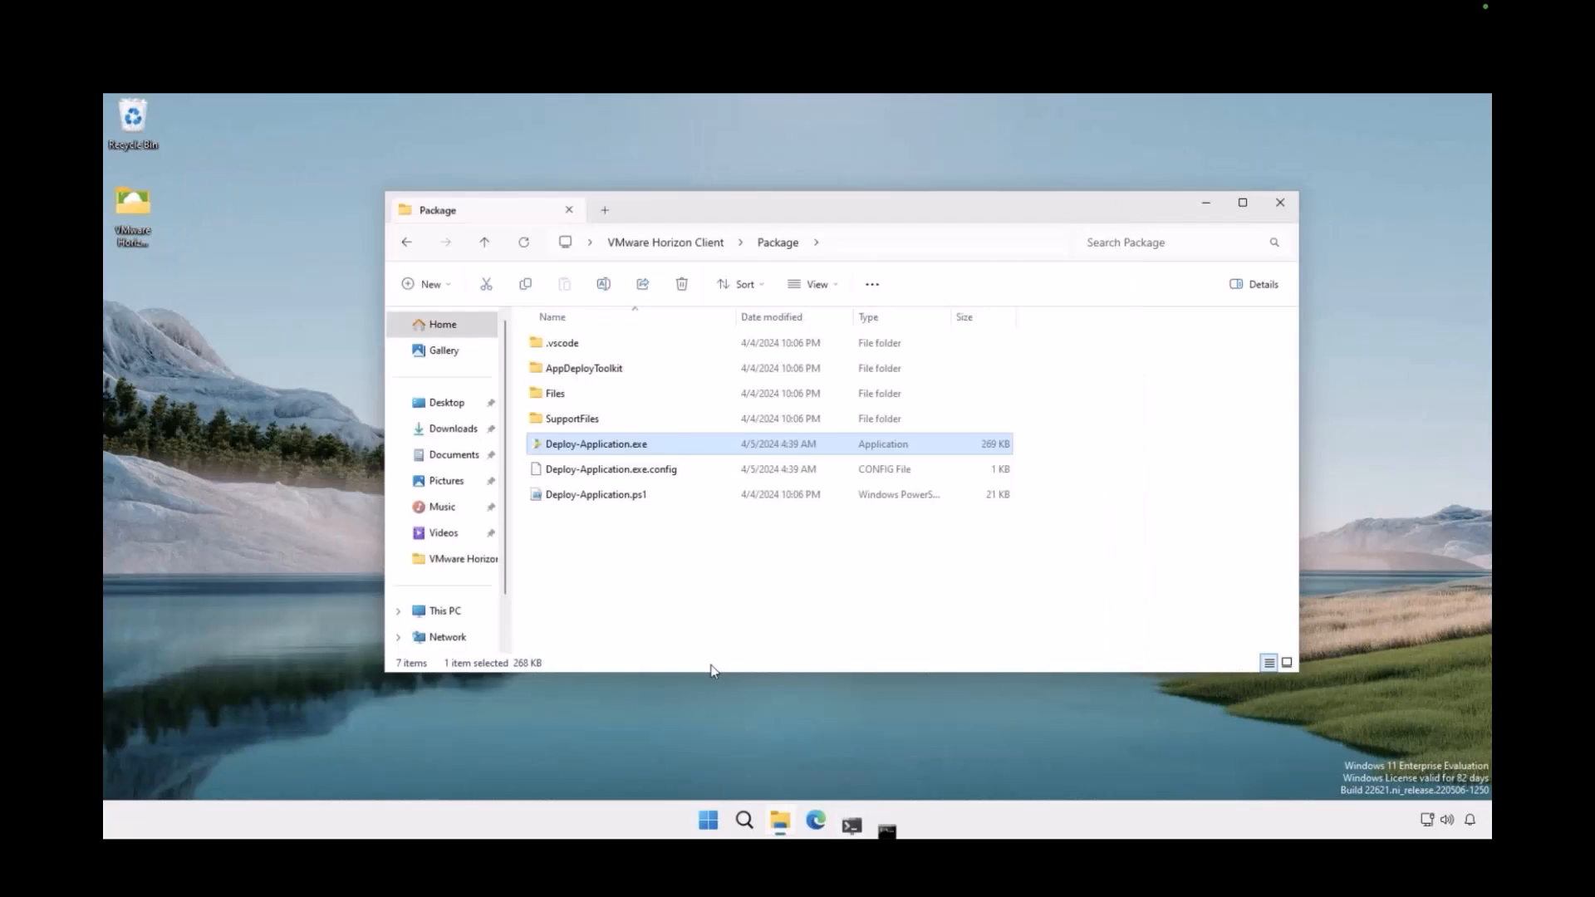
{"action": "left_click", "coordinate": [749, 480]}
Extract the VMware Horizon Client .intunewin file and open the extracted folder to inspect its contents
{"action": "left_click", "coordinate": [790, 412]}
{"action": "right_click", "coordinate": [789, 417]}
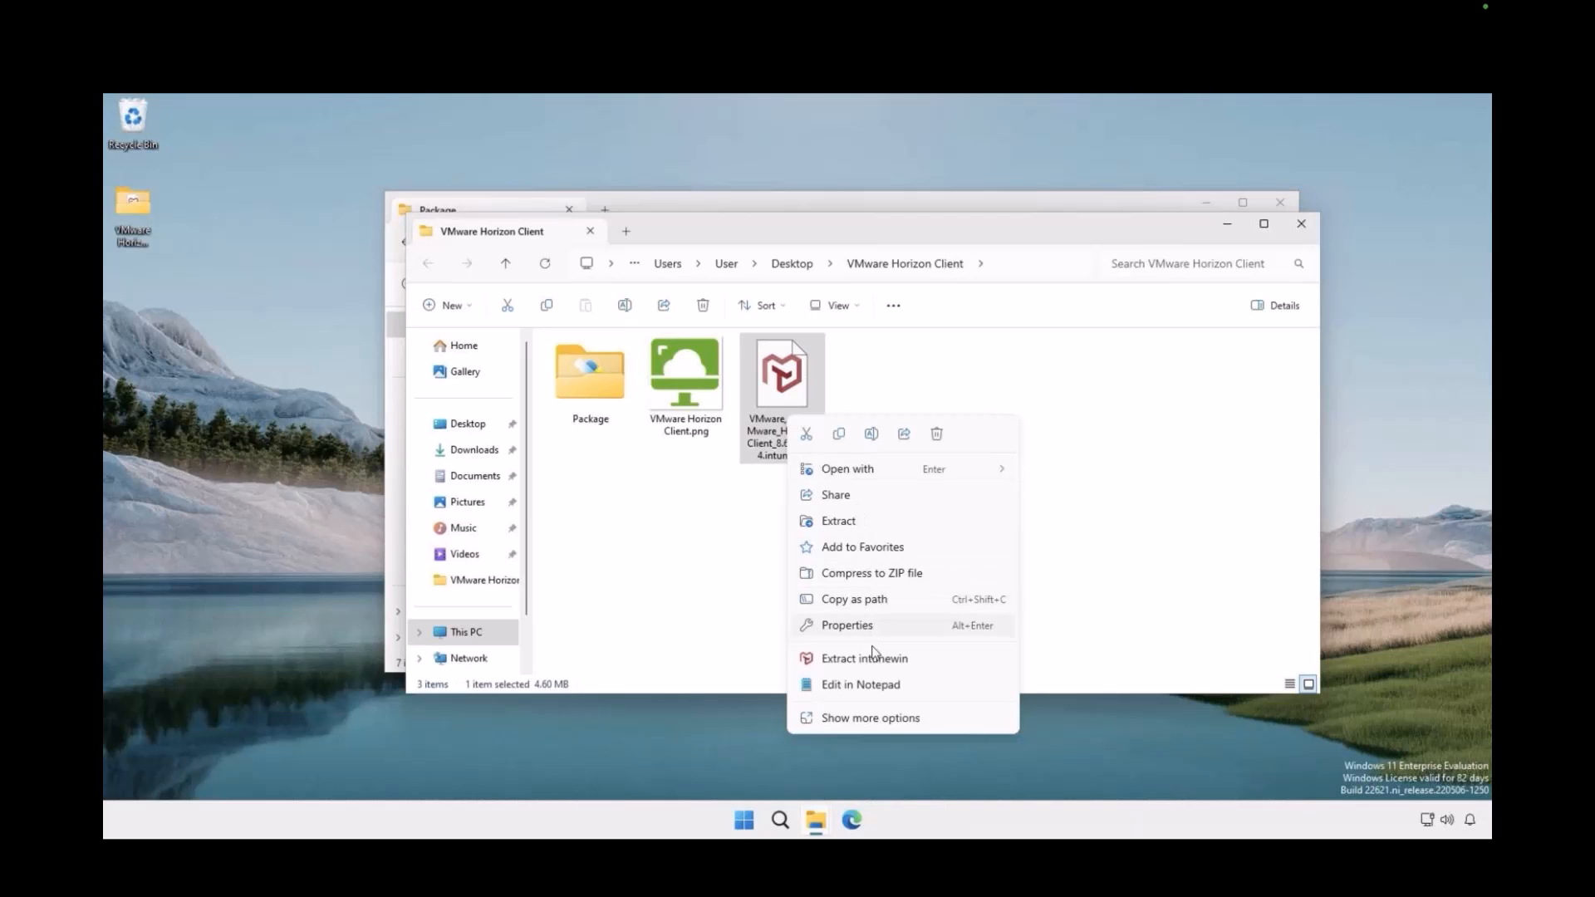
{"action": "left_click", "coordinate": [758, 494]}
{"action": "double_click", "coordinate": [784, 392]}
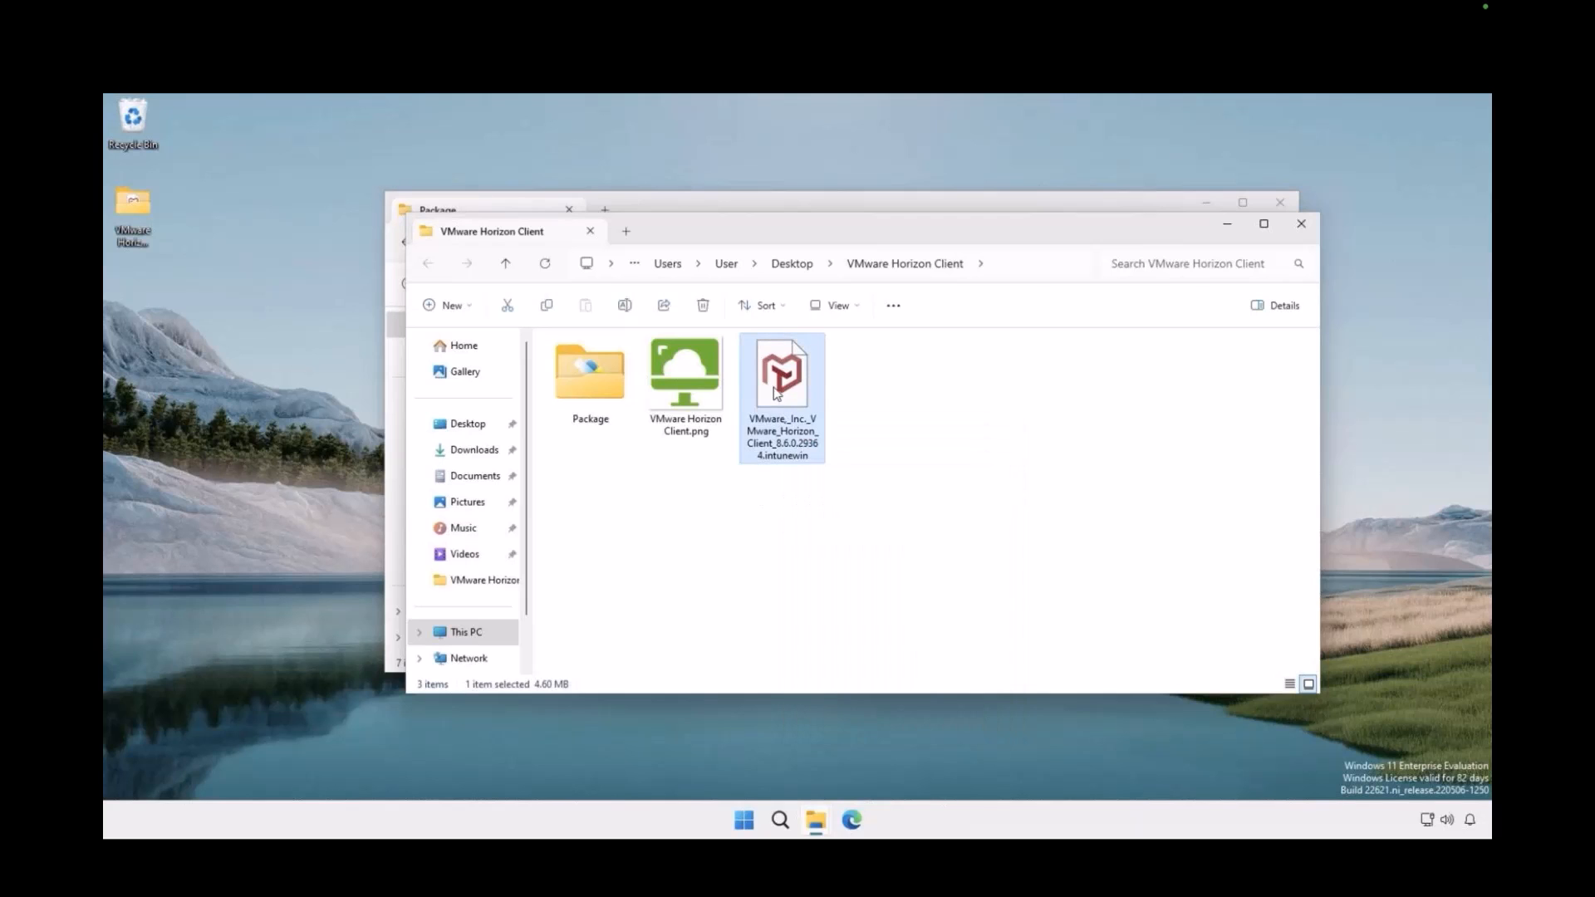
{"action": "double_click", "coordinate": [873, 386]}
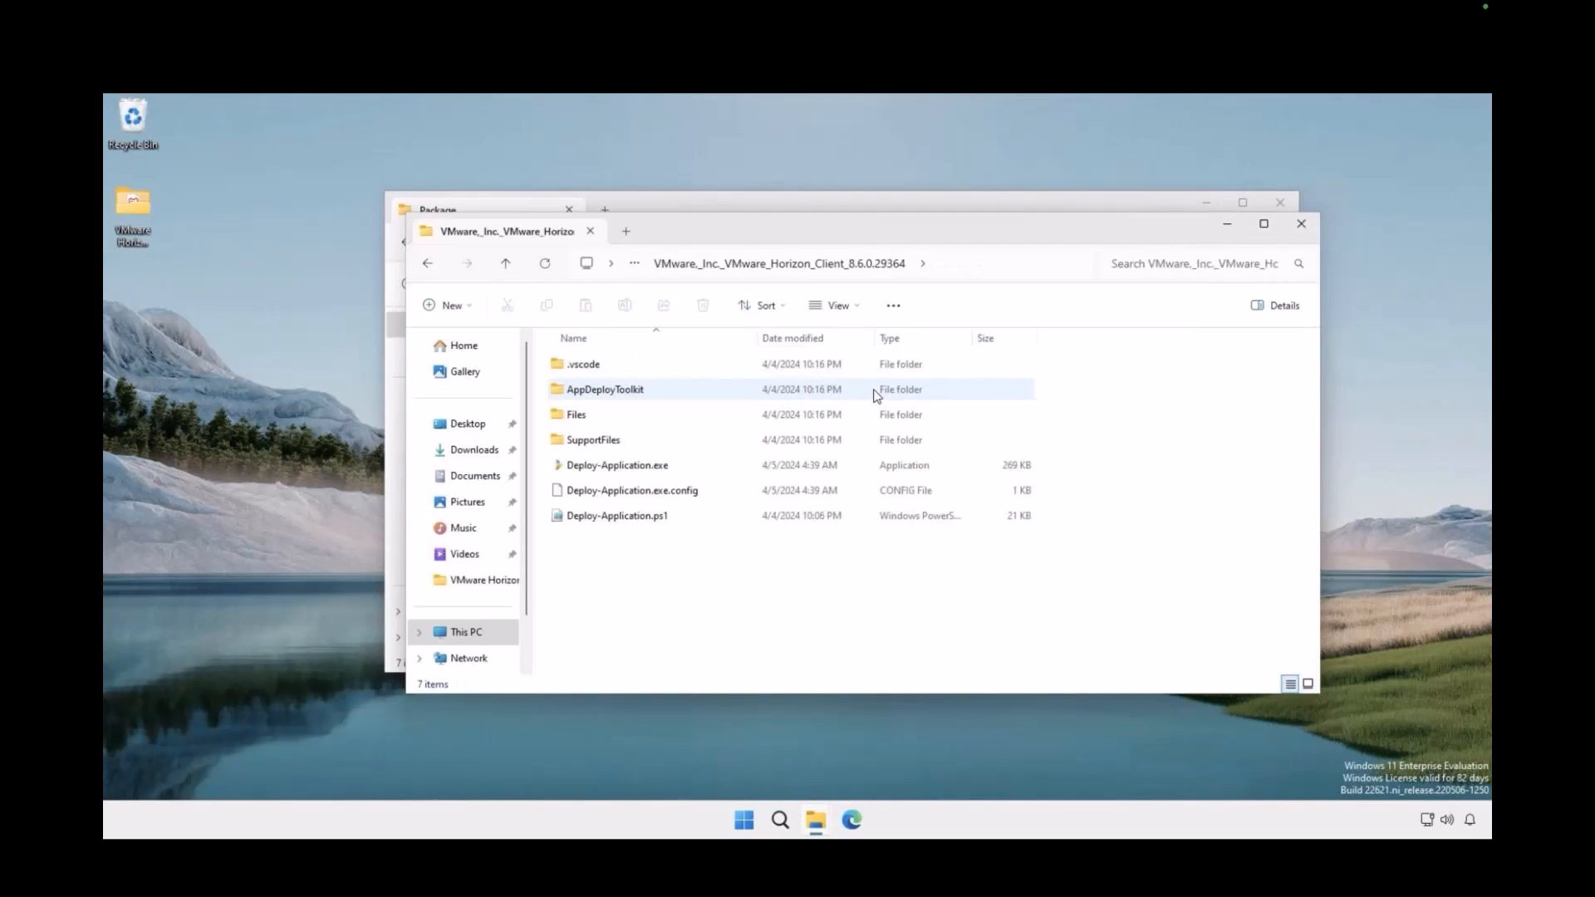
{"action": "left_click_drag", "start_coordinate": [854, 539], "coordinate": [759, 363]}
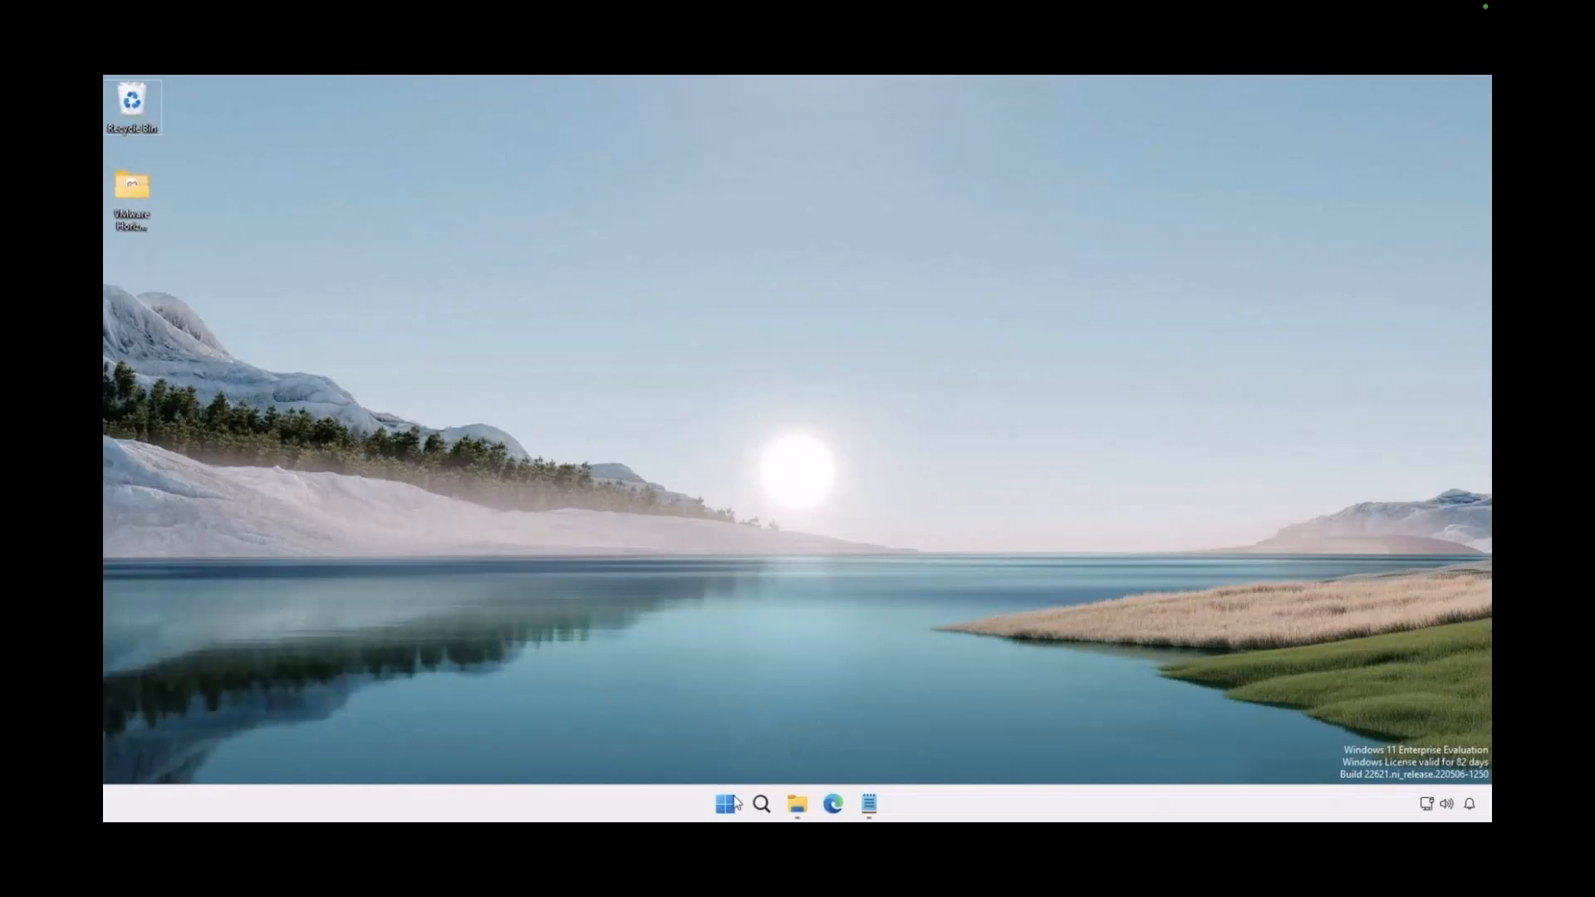
Switch to Master Packager Toolbox and add the VMware Horizon Client 8.6.0.29364 .intunewin package for upload to Intune
{"action": "left_click", "coordinate": [725, 803]}
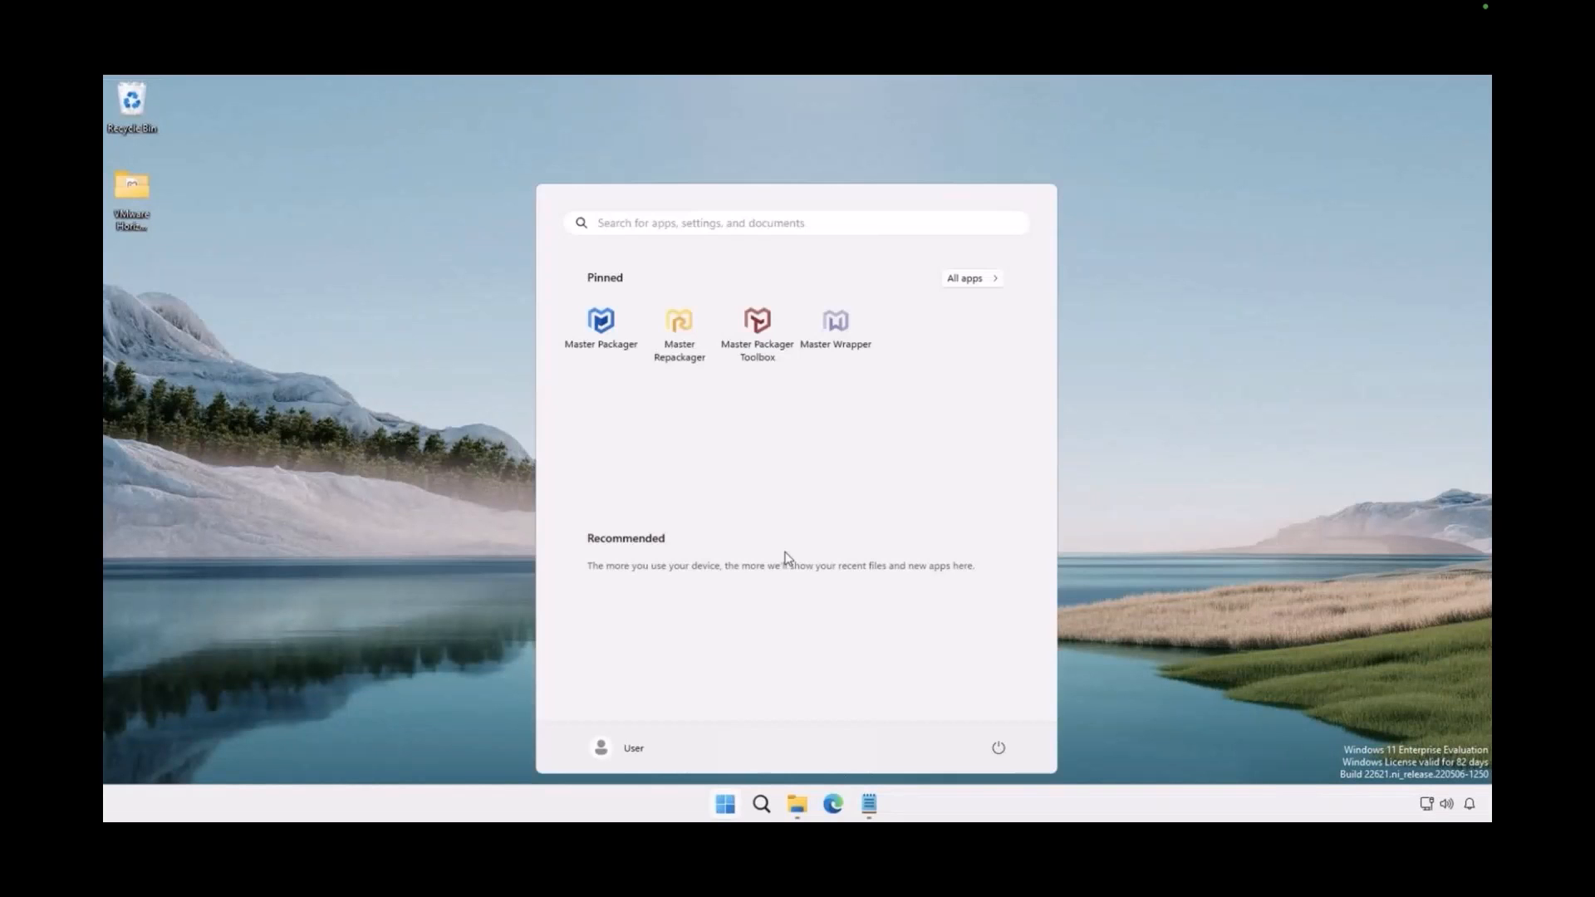
{"action": "left_click", "coordinate": [777, 361]}
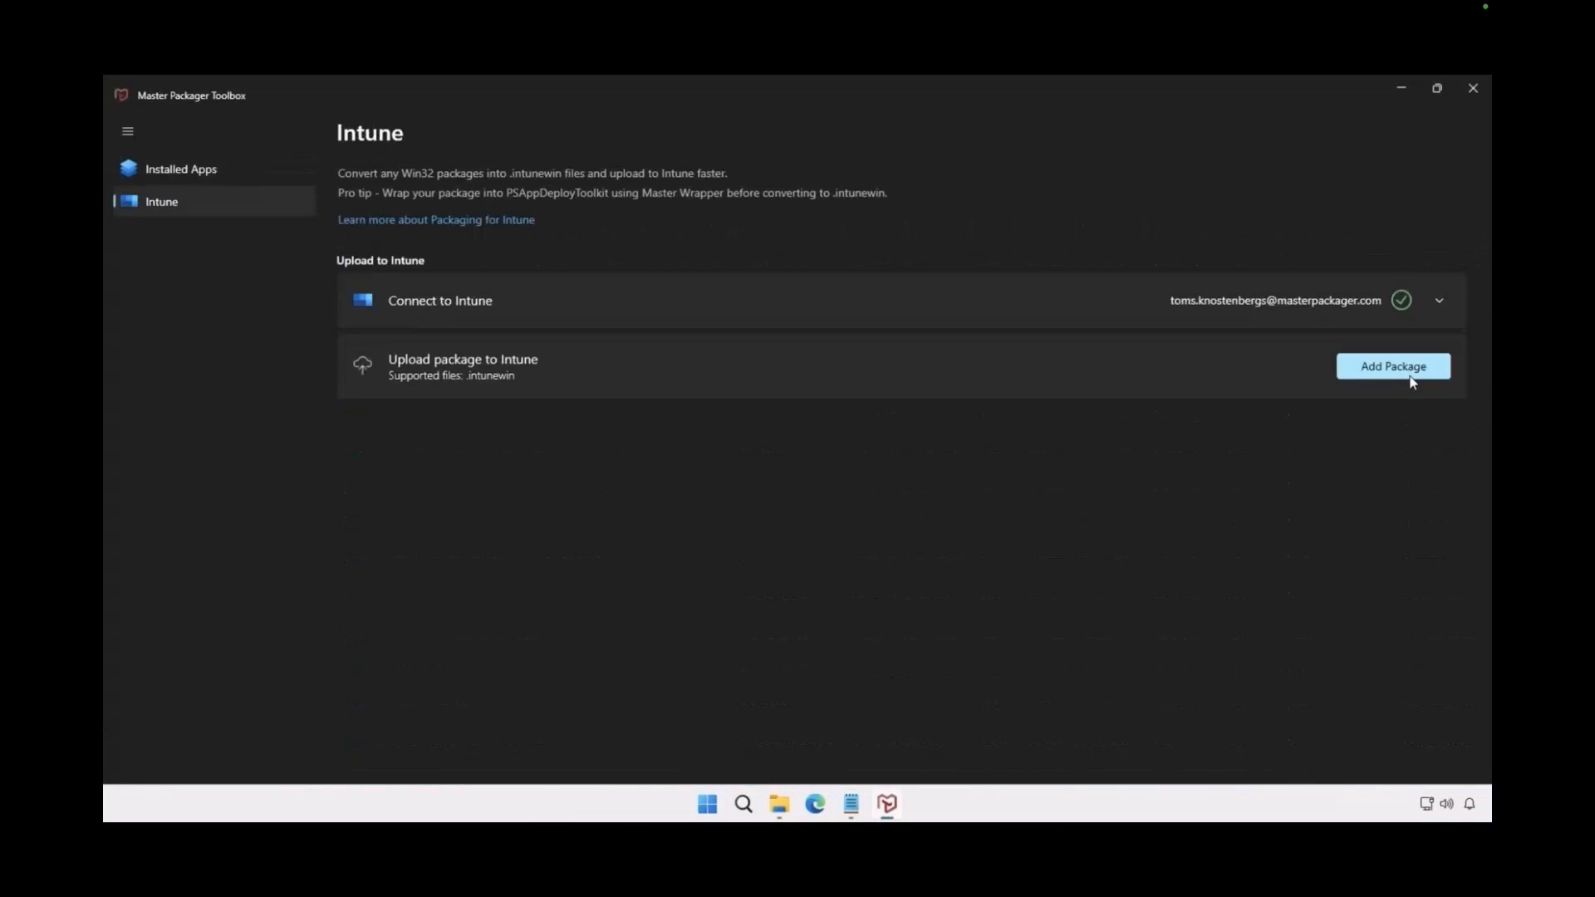
{"action": "left_click", "coordinate": [1411, 379]}
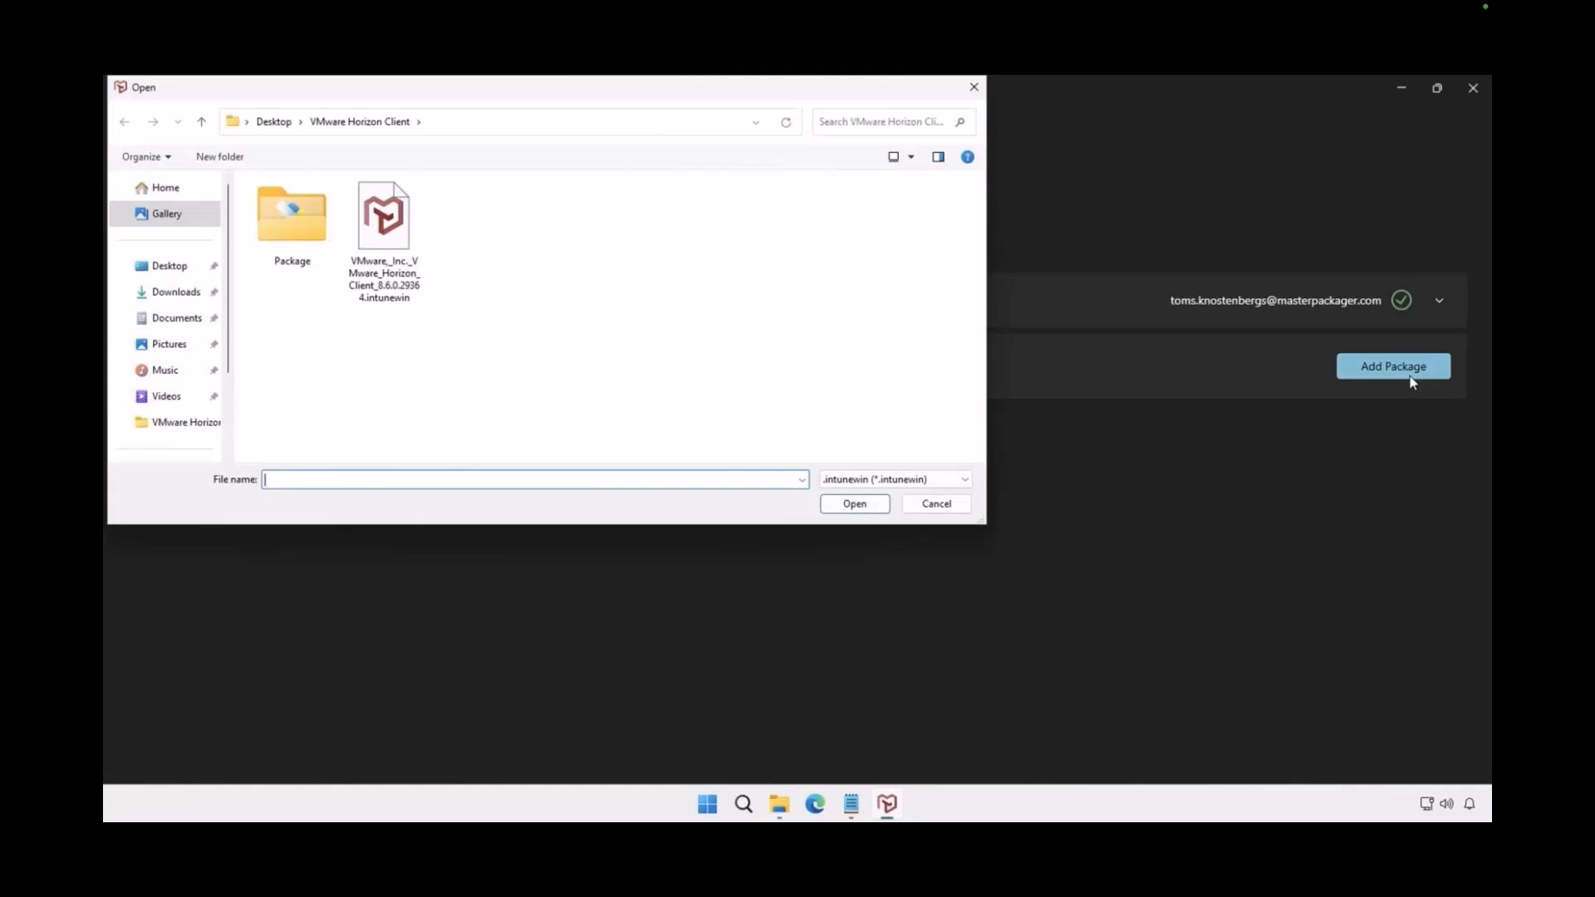
{"action": "left_click", "coordinate": [384, 222]}
{"action": "left_click", "coordinate": [836, 506]}
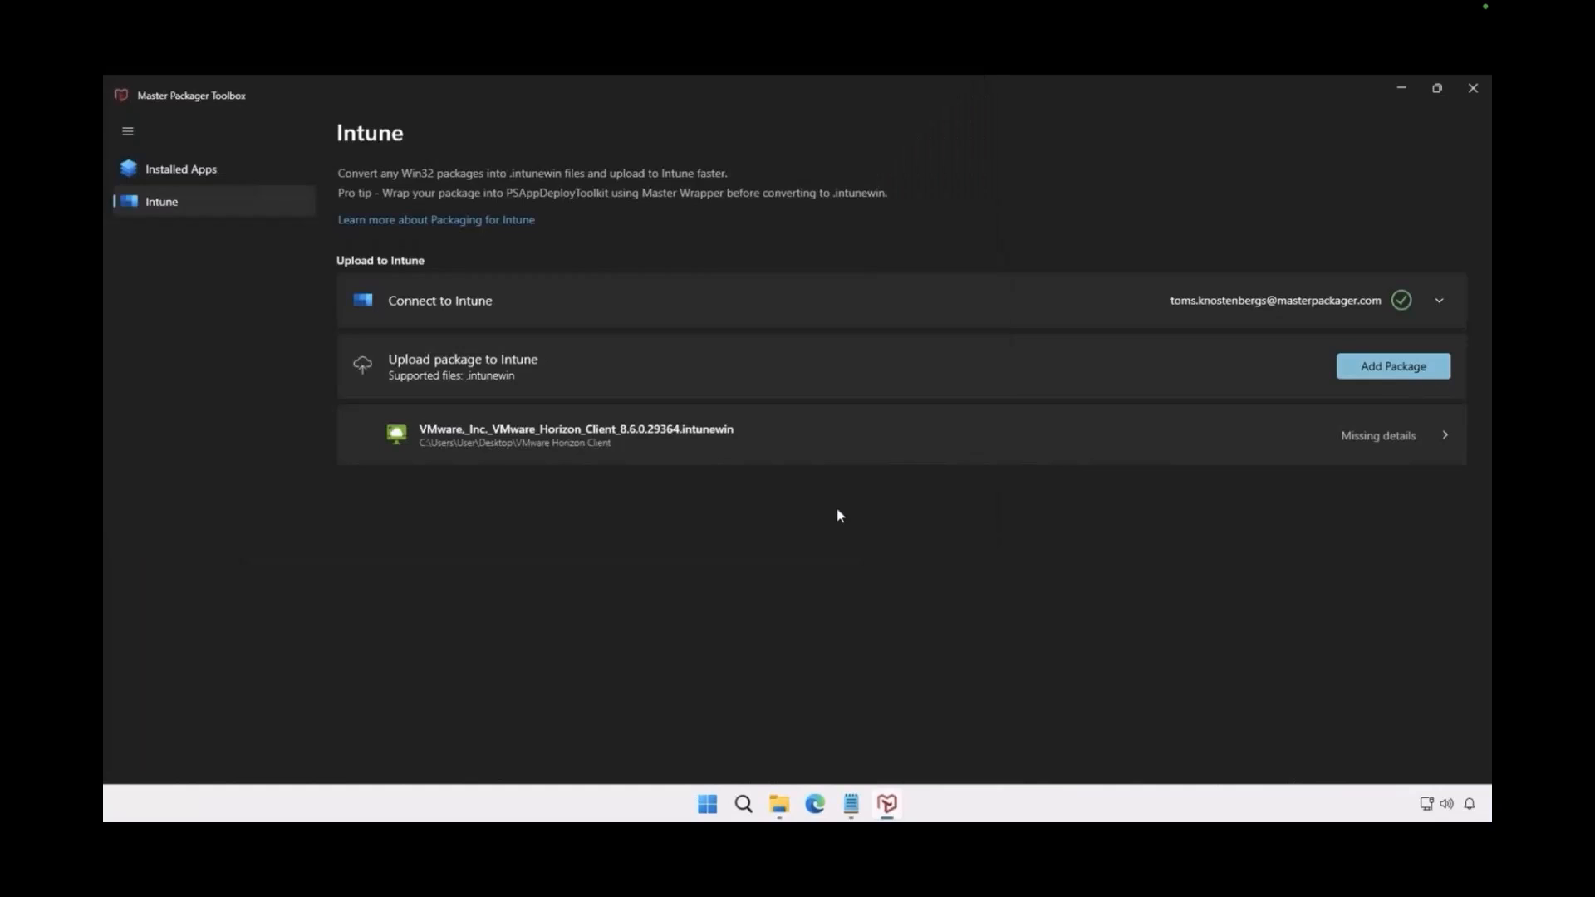
Review the added package's general information, deployment command lines and deployment requirements, cancelling each editor
{"action": "left_click", "coordinate": [969, 453]}
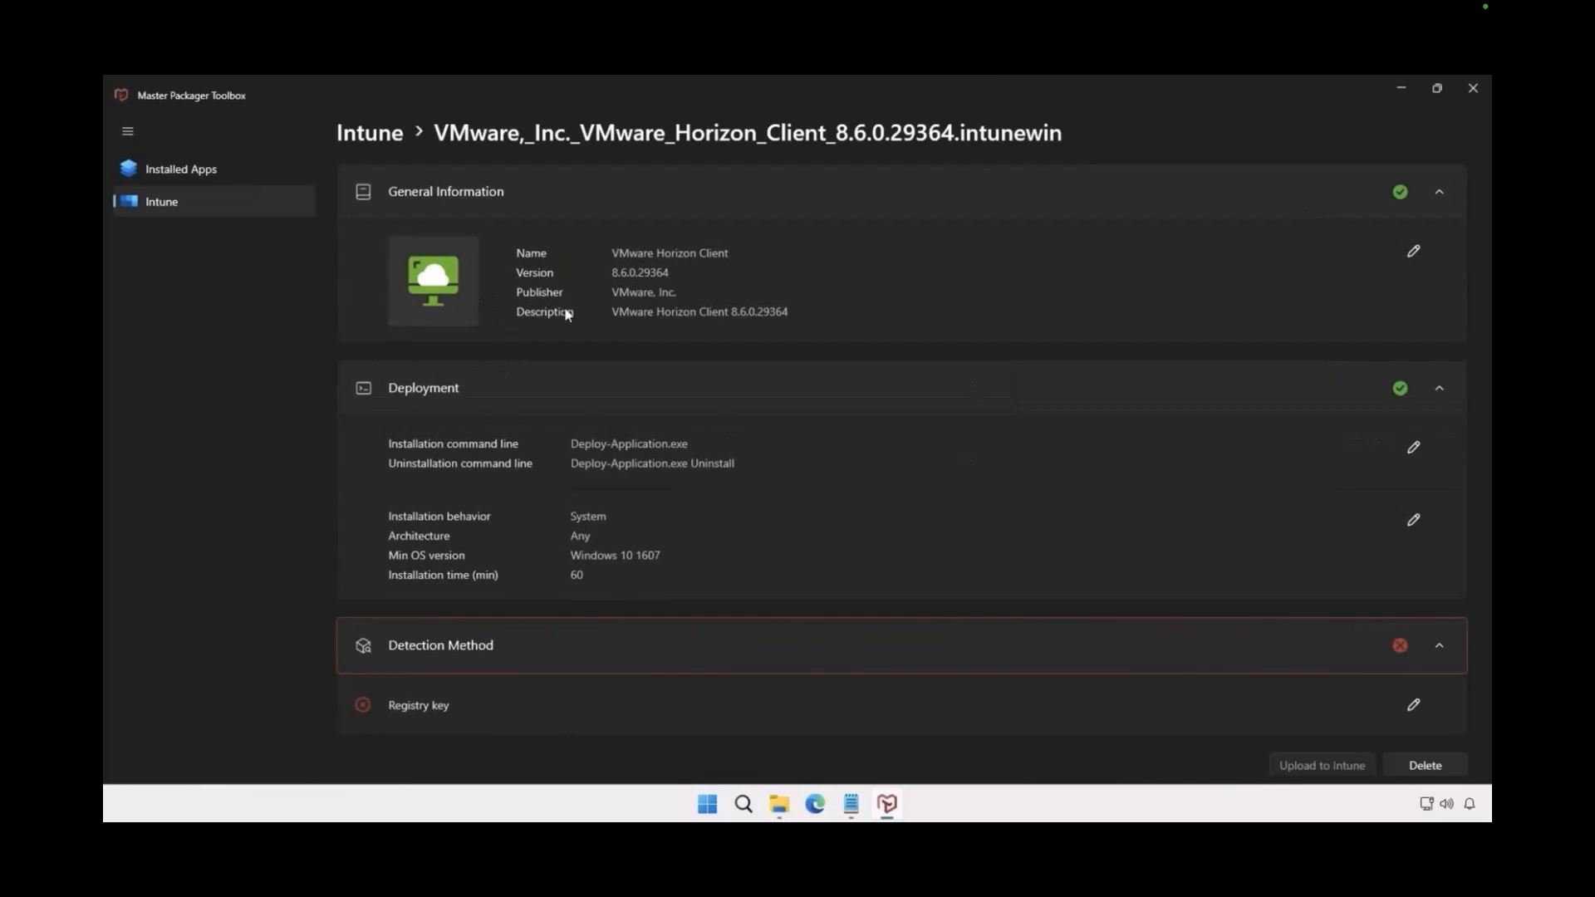
{"action": "left_click", "coordinate": [1414, 261]}
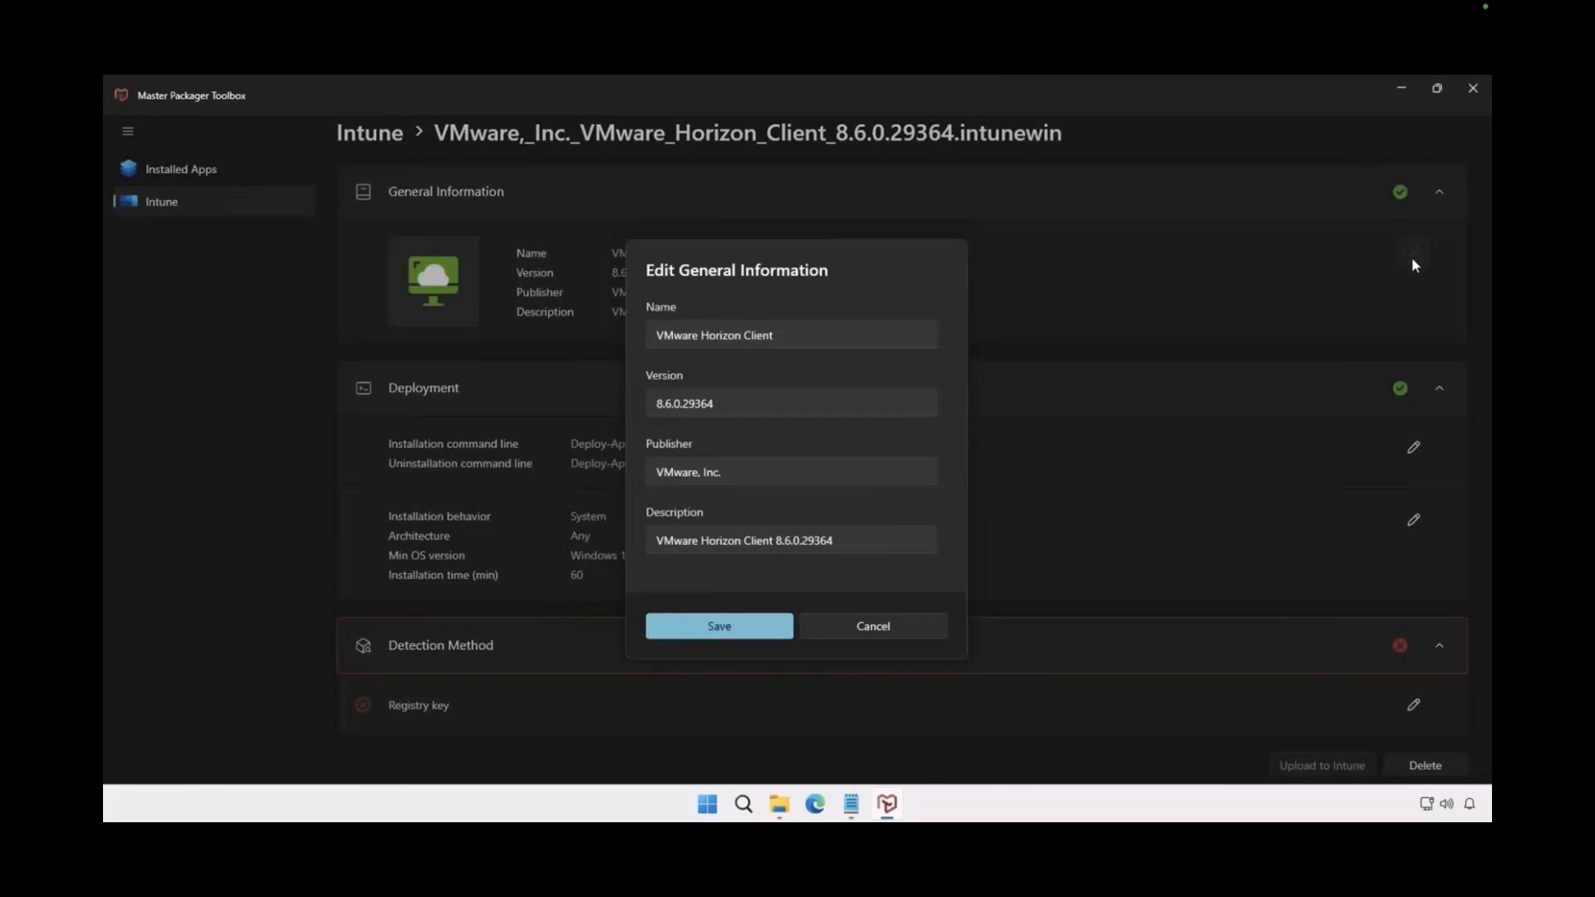
{"action": "left_click", "coordinate": [926, 621]}
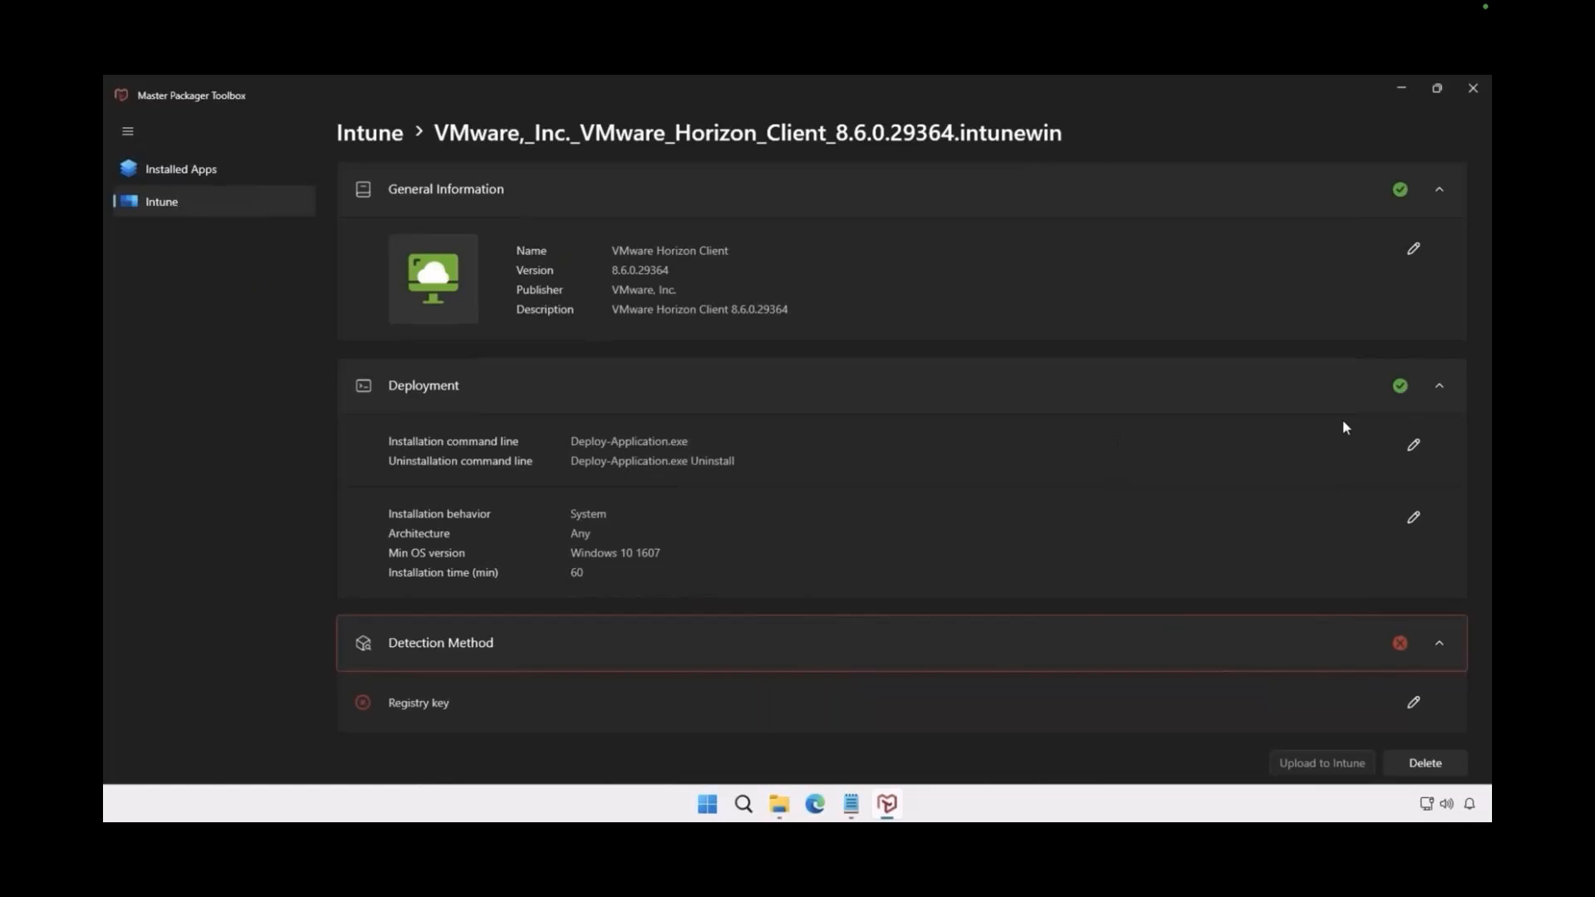
{"action": "left_click", "coordinate": [1413, 450]}
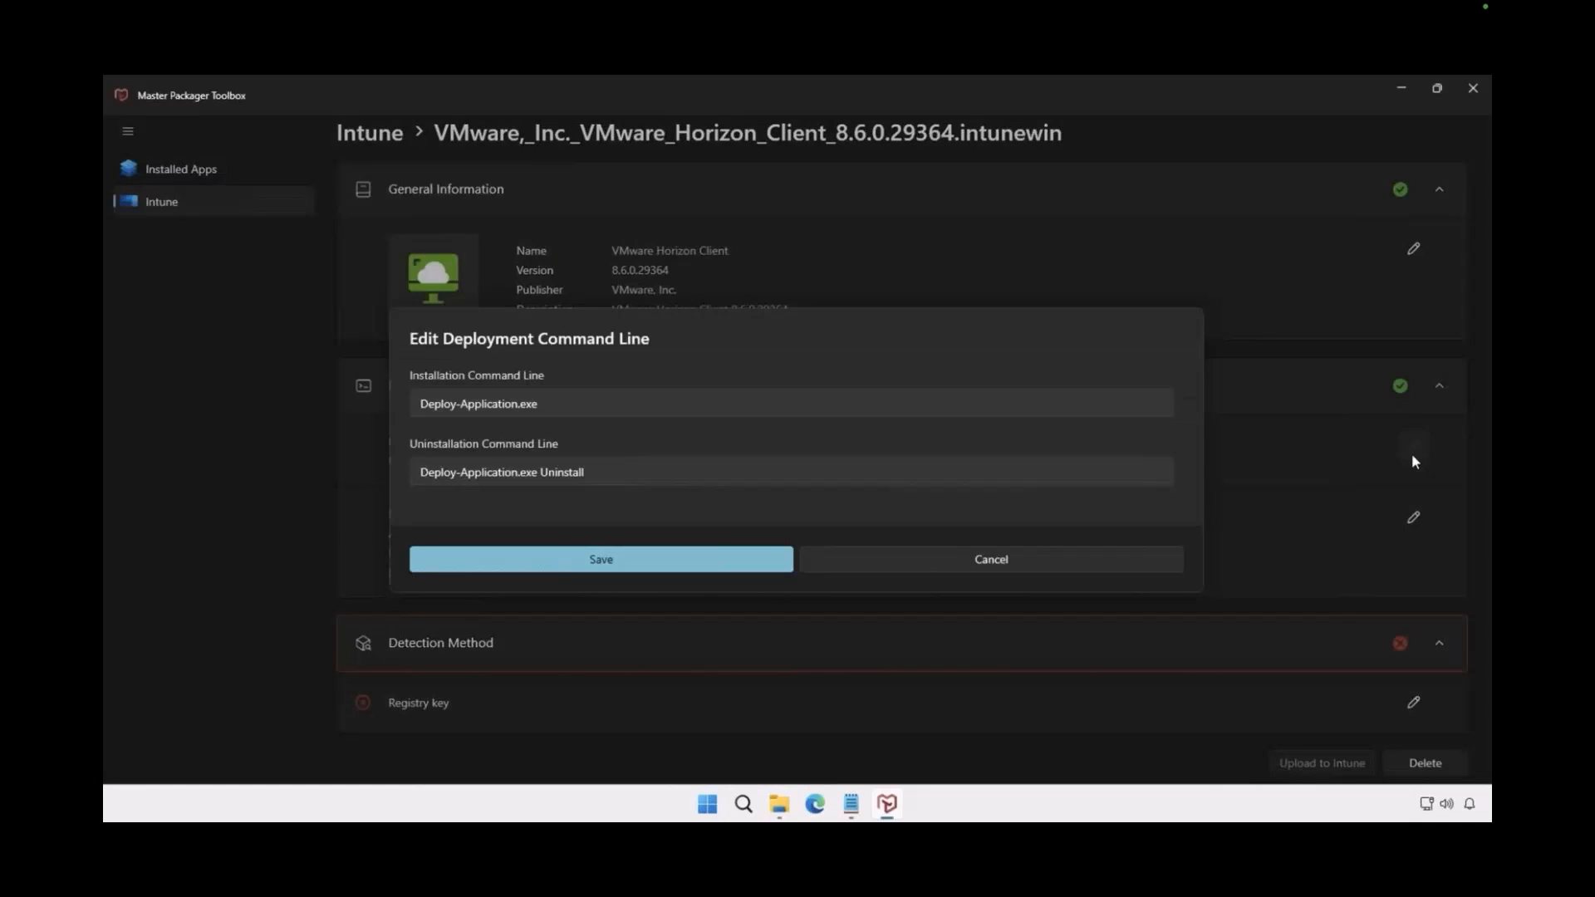
{"action": "left_click", "coordinate": [1010, 572]}
{"action": "left_click", "coordinate": [1412, 520]}
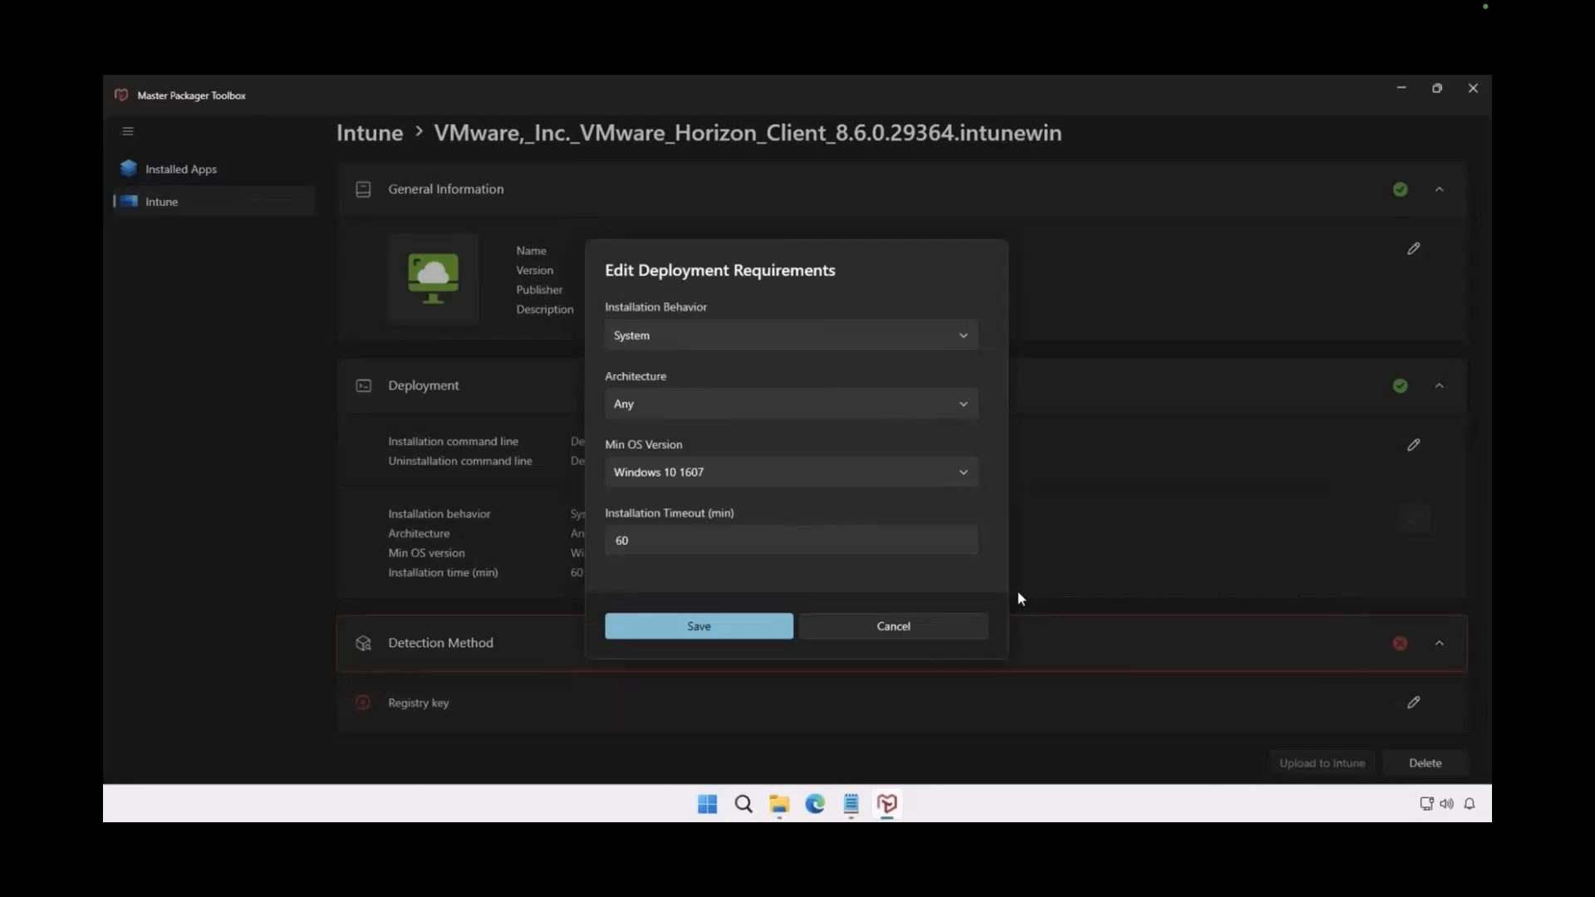
{"action": "left_click", "coordinate": [939, 619]}
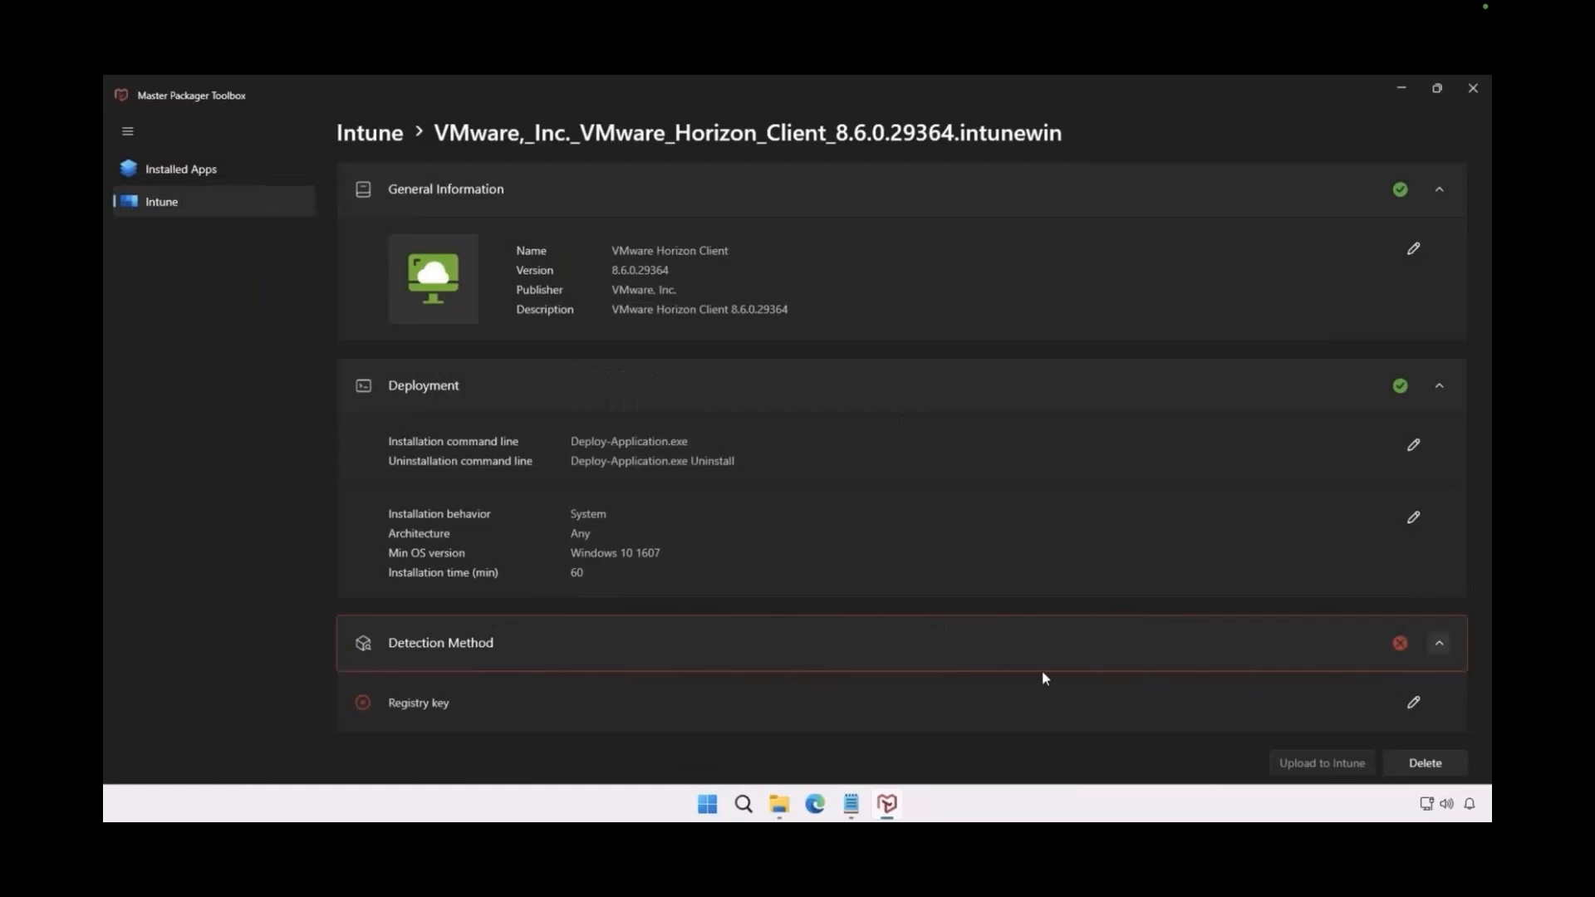
Set the detection registry key to HKEY_LOCAL_MACHINE\SOFTWARE\InstalledApps\VMware,_Inc._VMware_Horizon_Client_8.6.0.29364 and upload the package to Intune
{"action": "left_click", "coordinate": [1413, 704]}
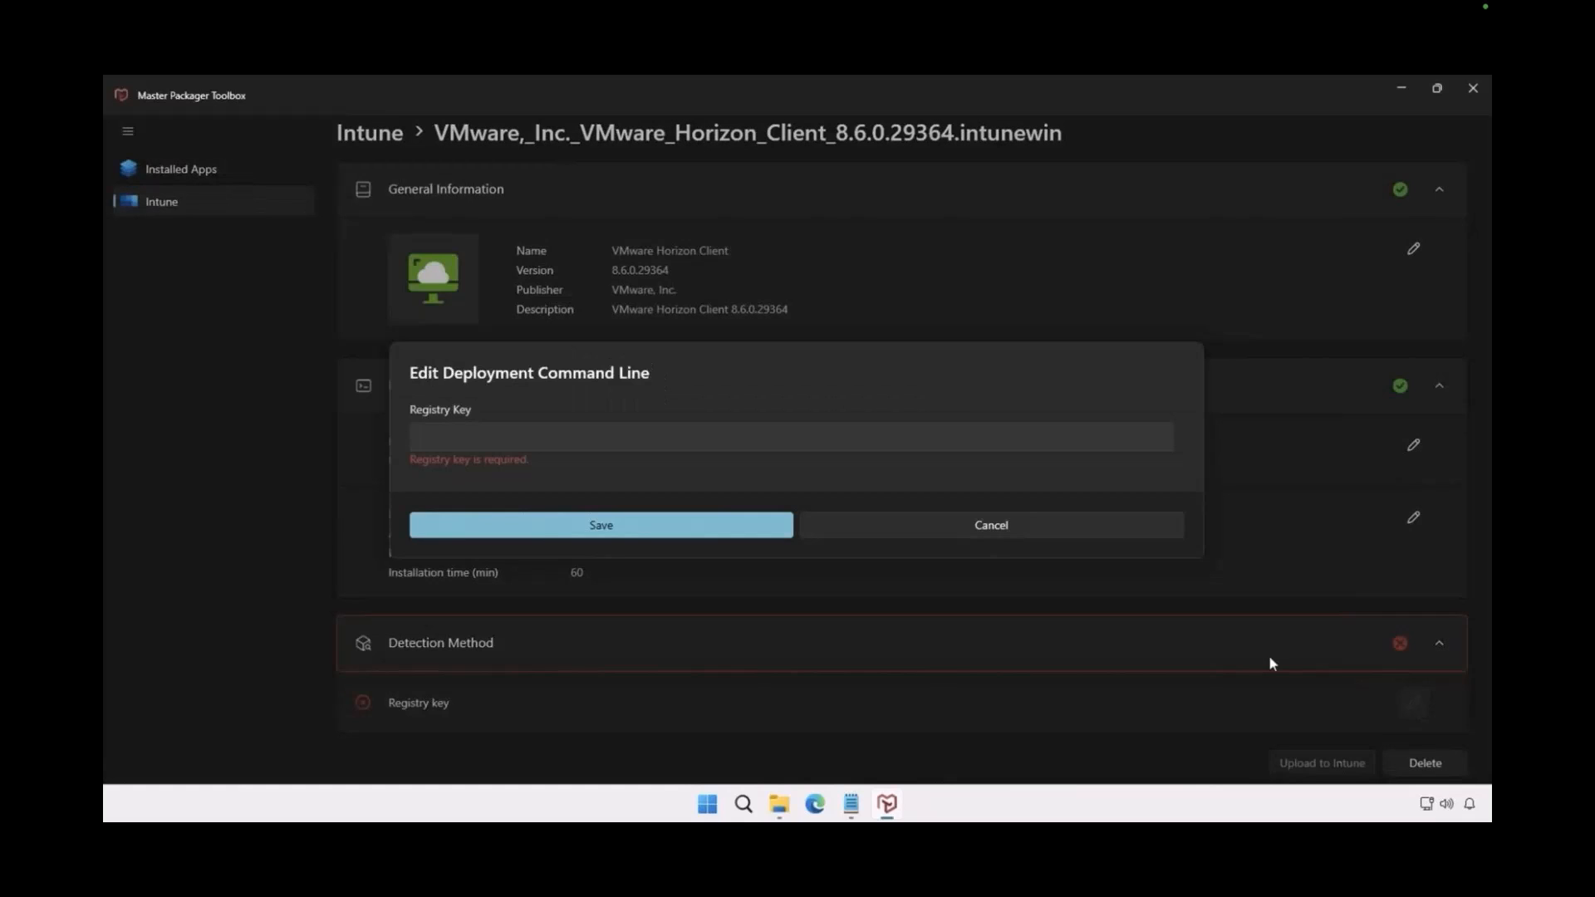
{"action": "left_click", "coordinate": [571, 444]}
{"action": "type", "text": "HKEY_LOCAL_MACHINE\\SOFTWARE\\InstalledApps\\VMware,_Inc._VMware_Horizon_Client_8.6.0.29364"}
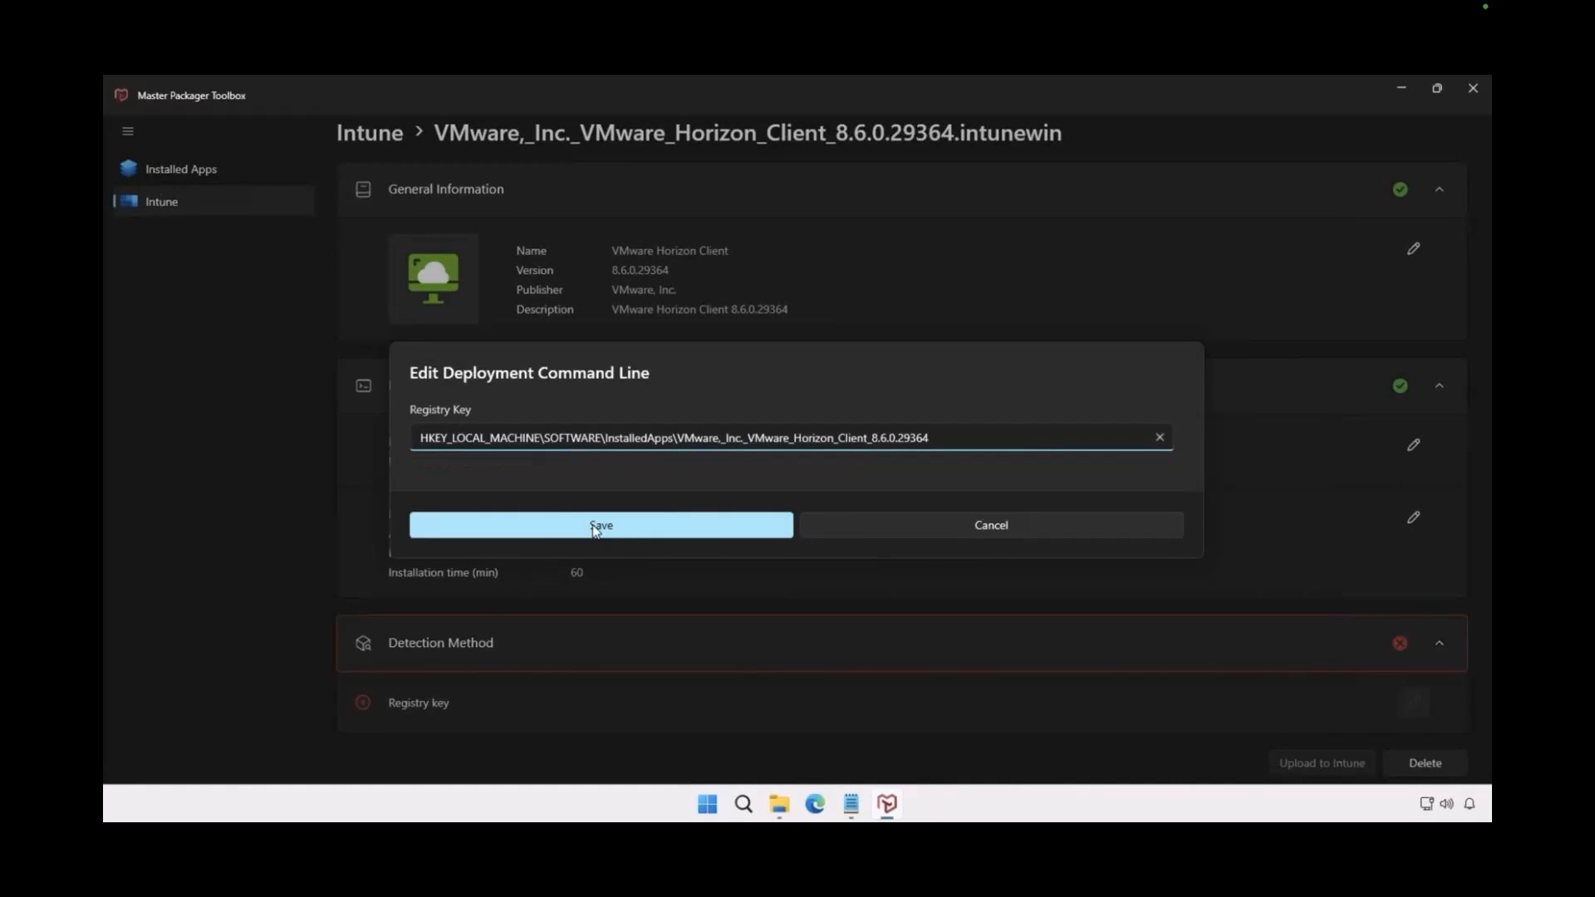
{"action": "left_click", "coordinate": [637, 535]}
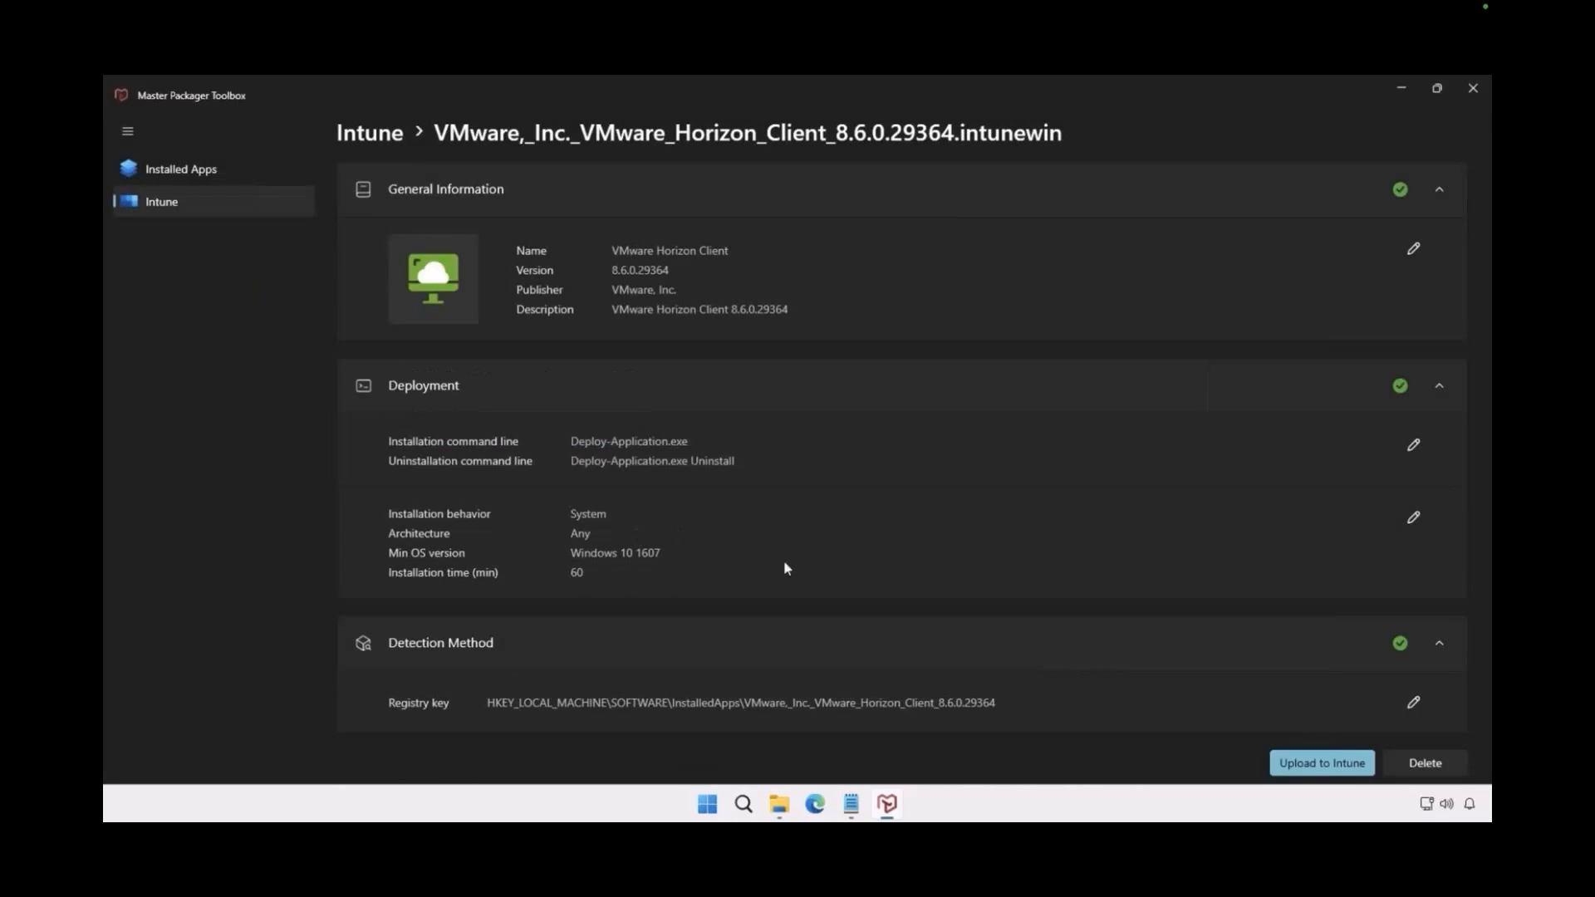
{"action": "left_click", "coordinate": [1292, 766]}
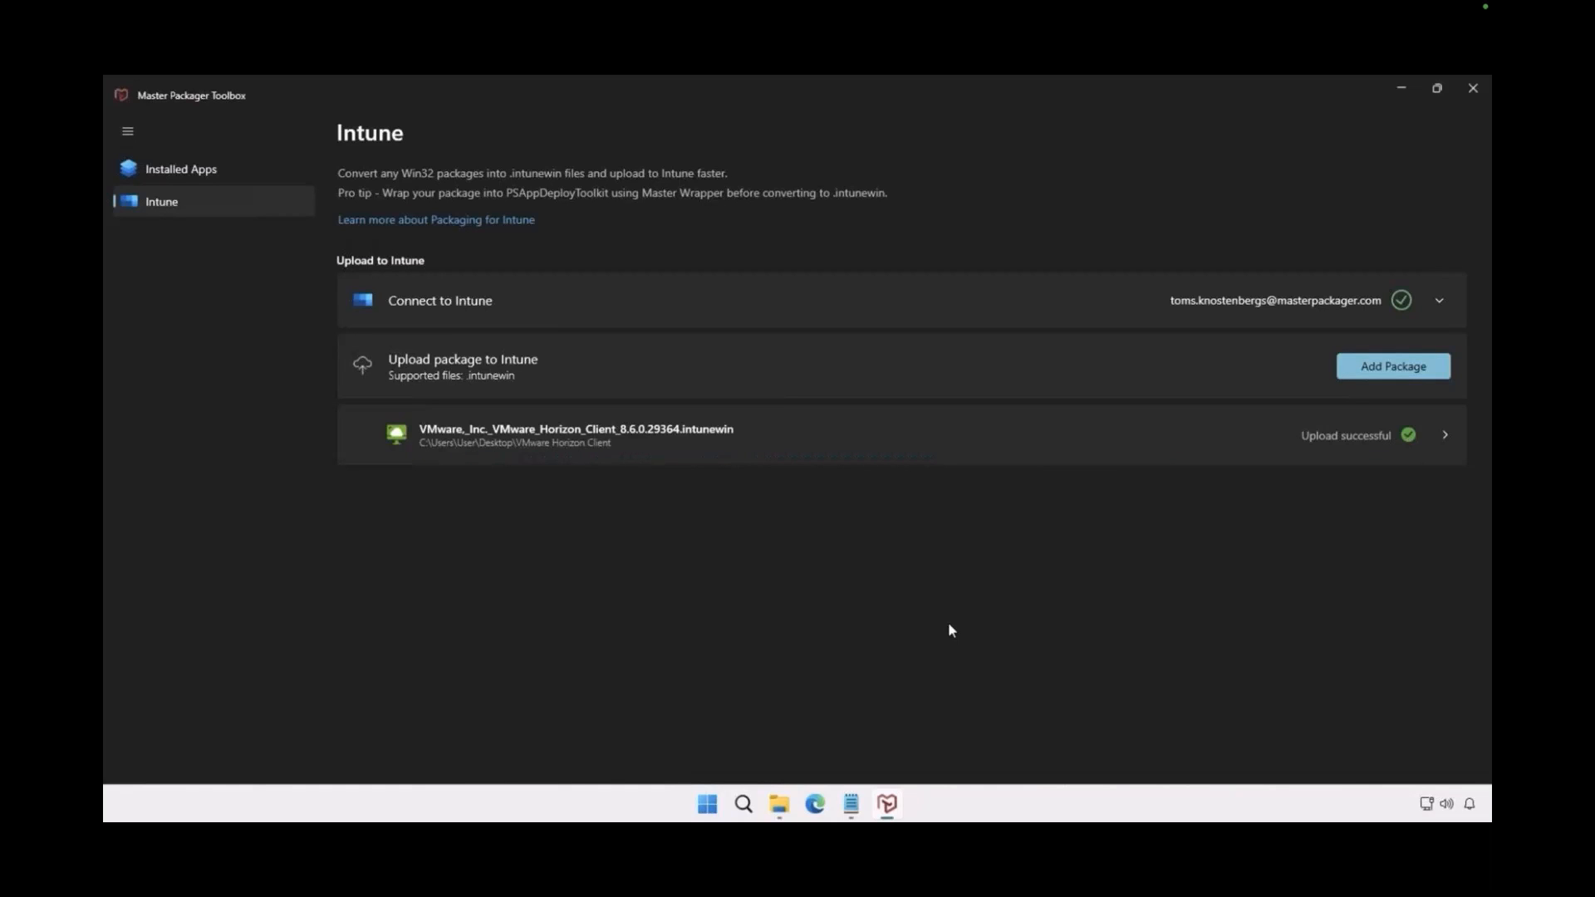
Review the uploaded package's details and return to the Intune package overview
{"action": "left_click", "coordinate": [855, 442]}
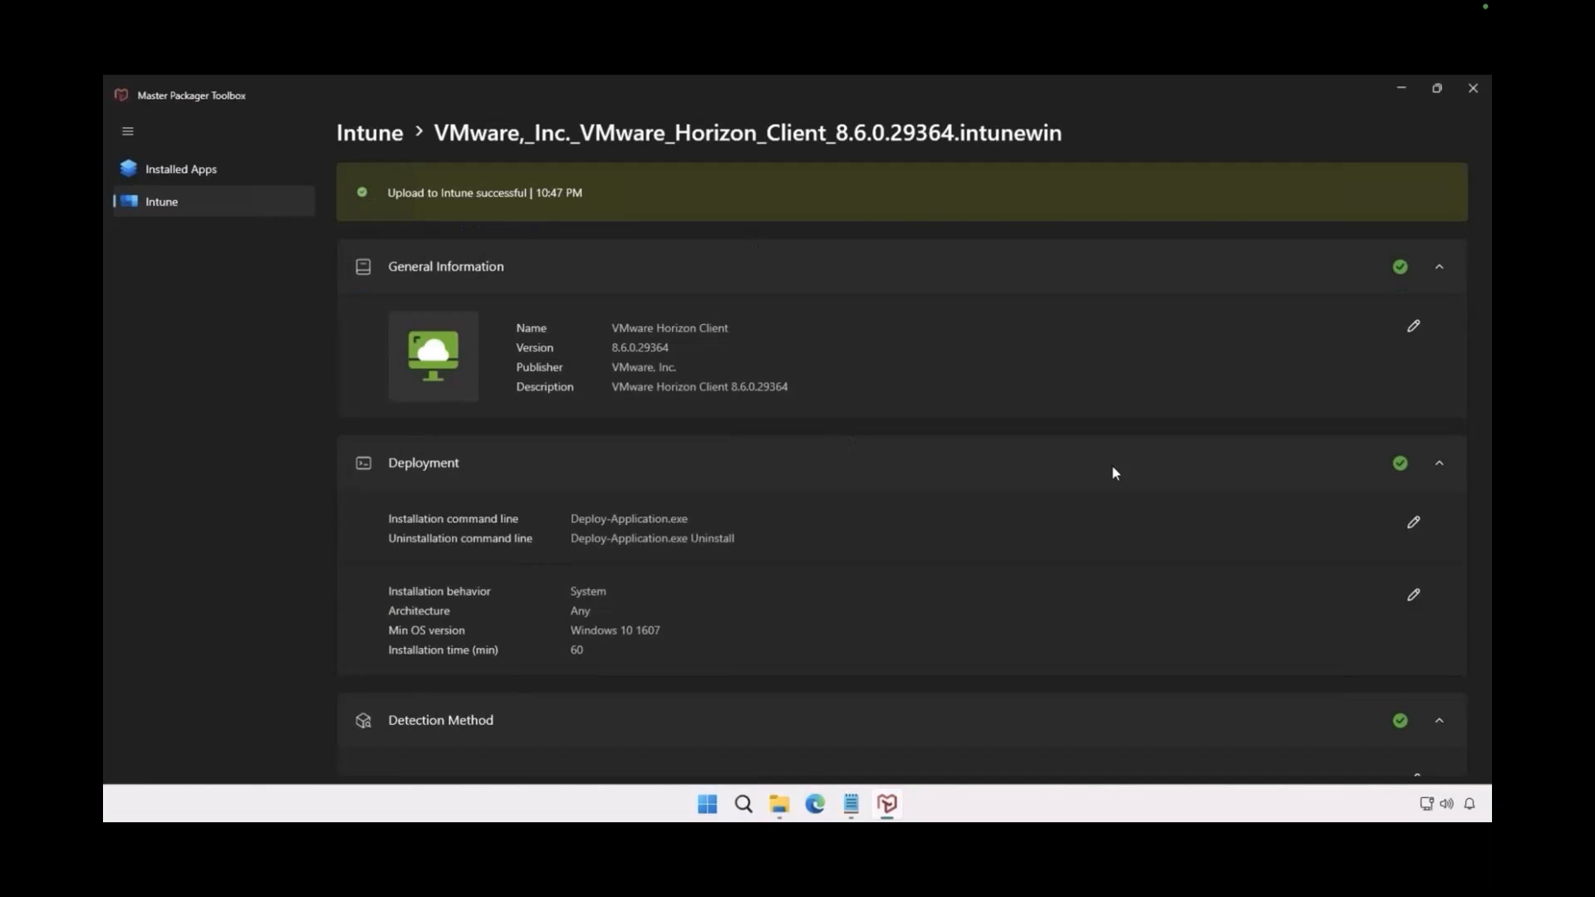
{"action": "scroll", "coordinate": [1105, 515], "scroll_direction": "down", "scroll_amount": 1}
{"action": "scroll", "coordinate": [1103, 529], "scroll_direction": "up", "scroll_amount": 1}
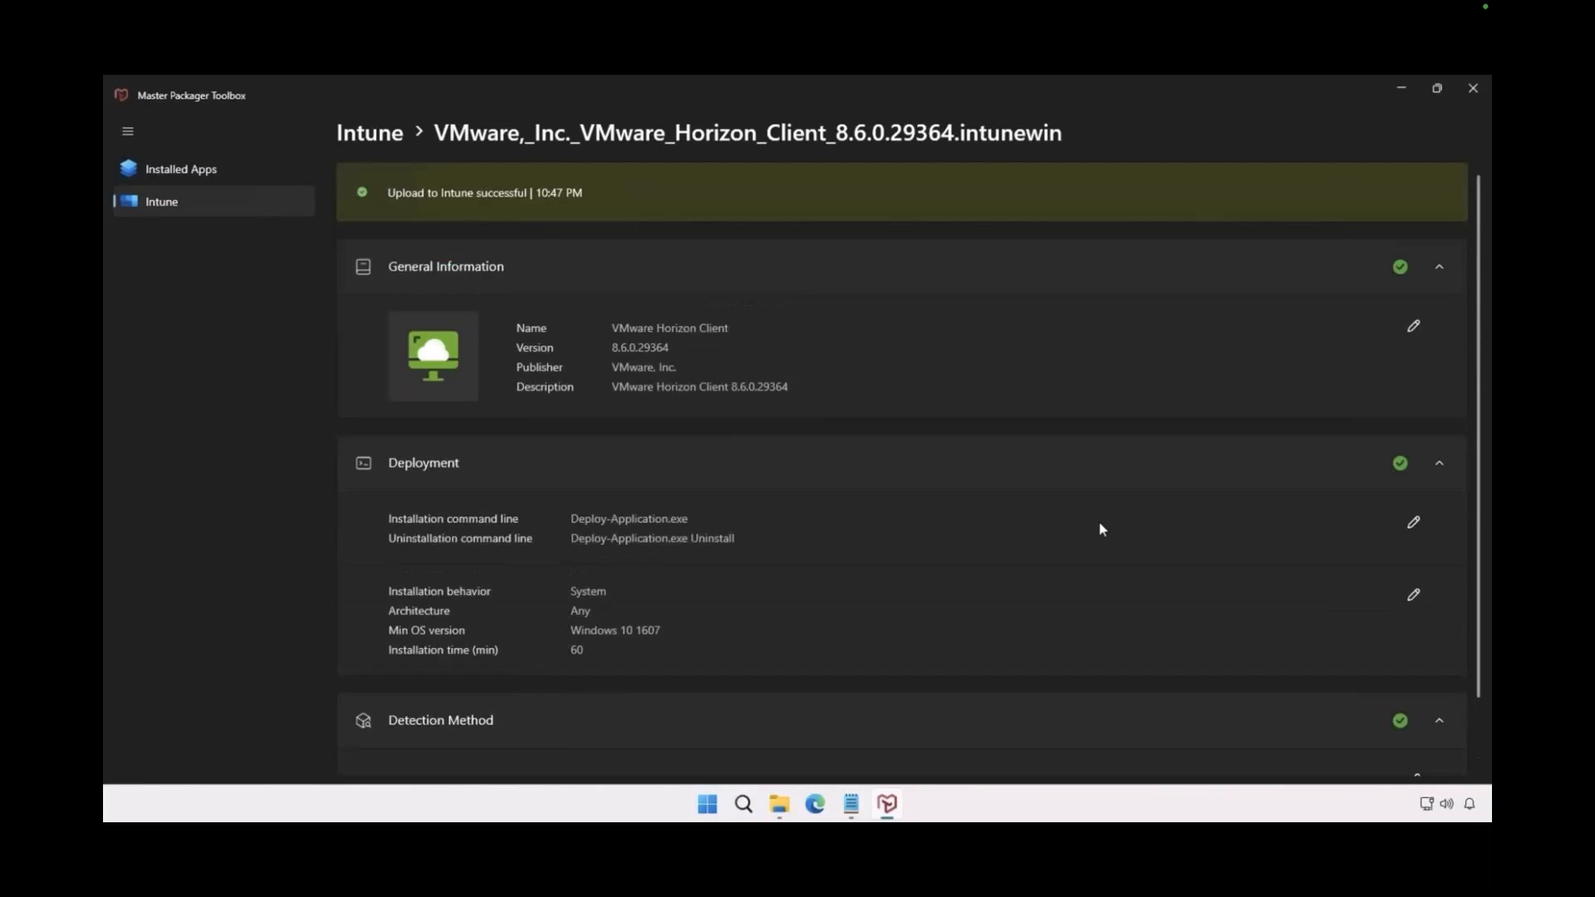
{"action": "left_click", "coordinate": [369, 134]}
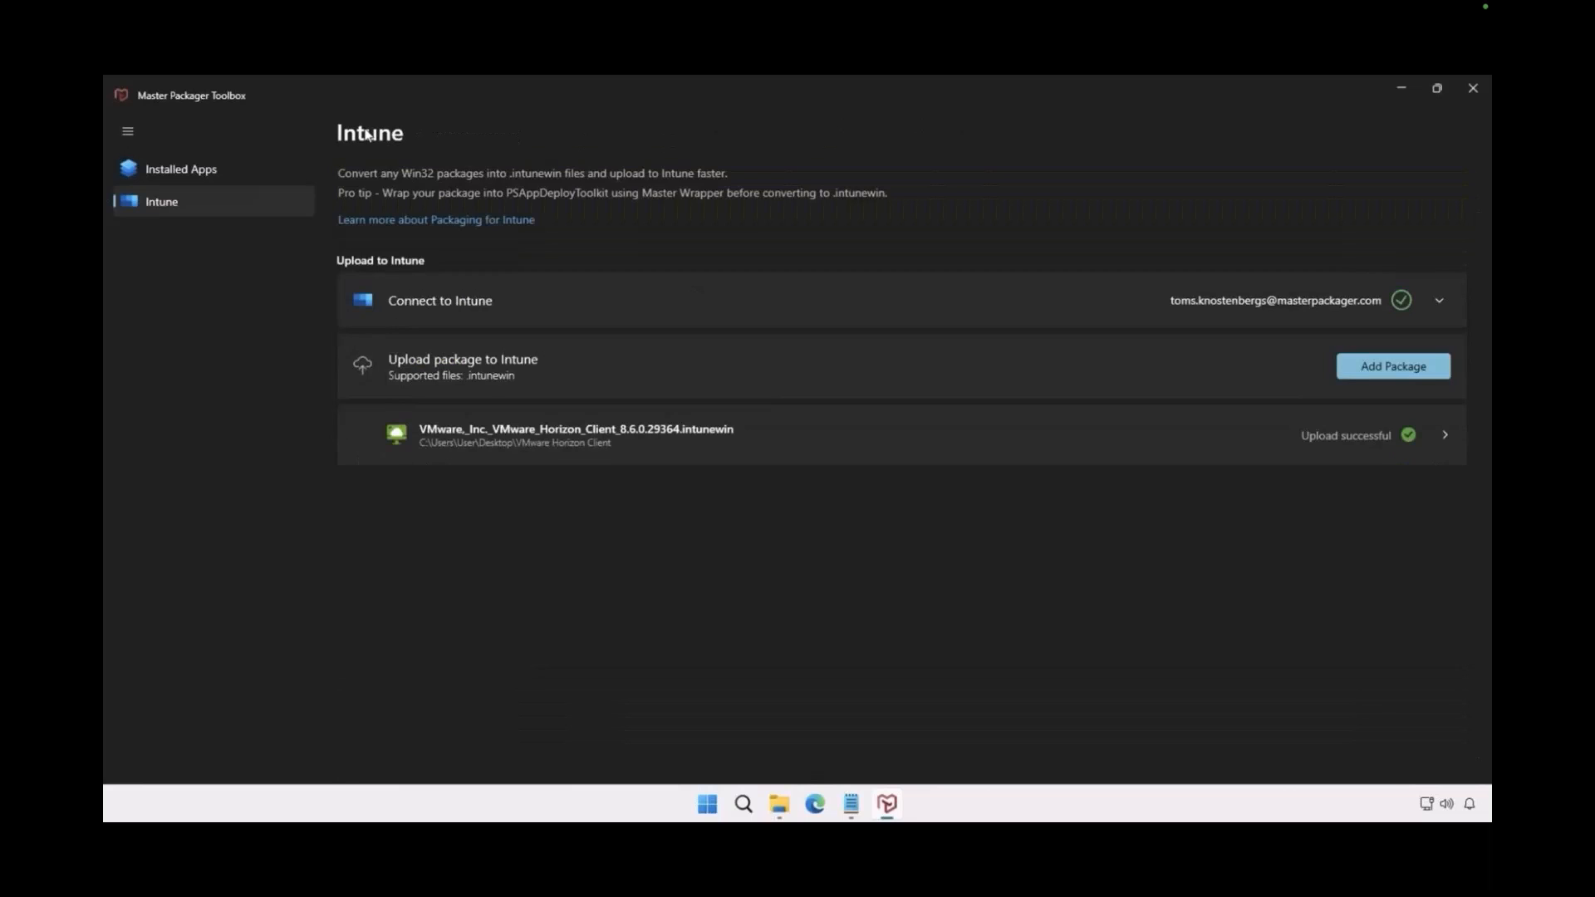